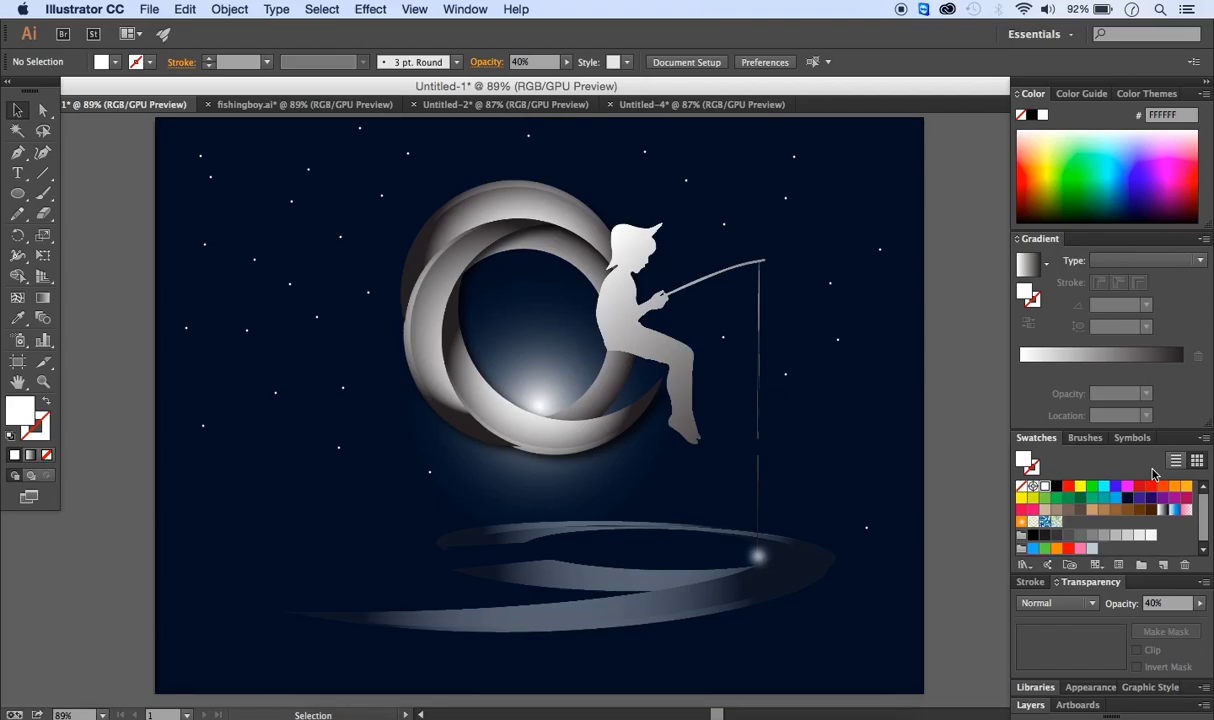
Step: Create a new 1024 x 768 px document named fisherboy
click(149, 10)
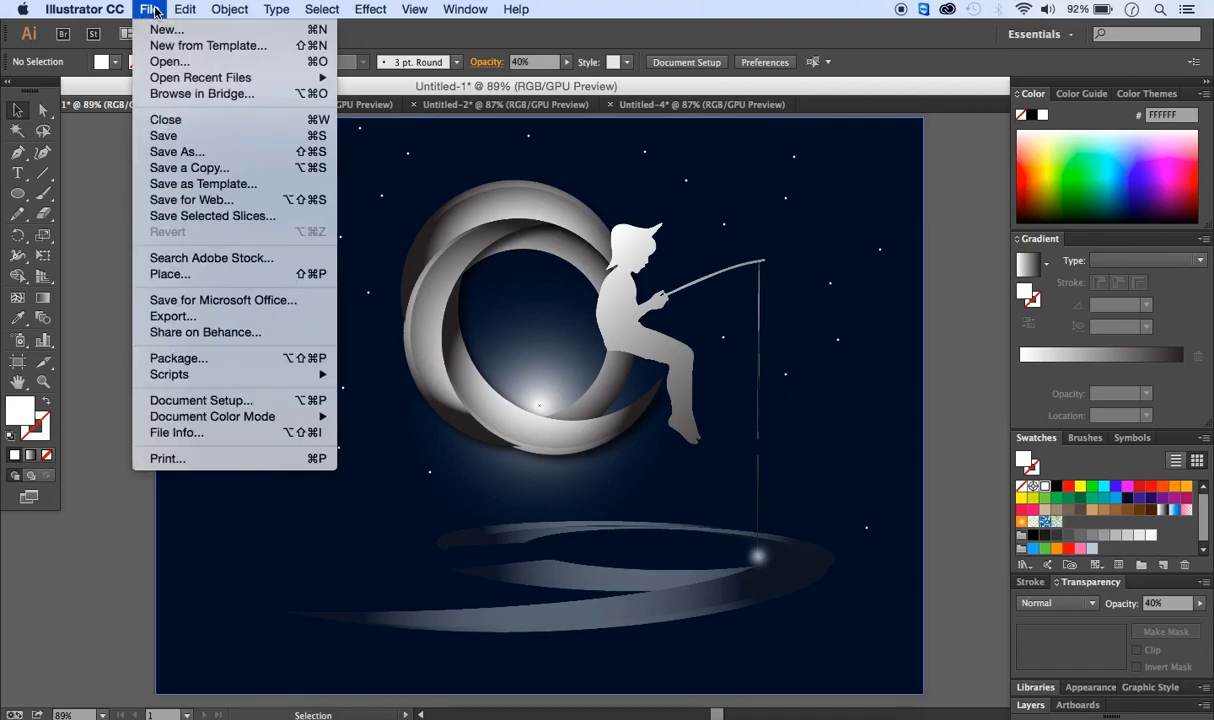
click(160, 30)
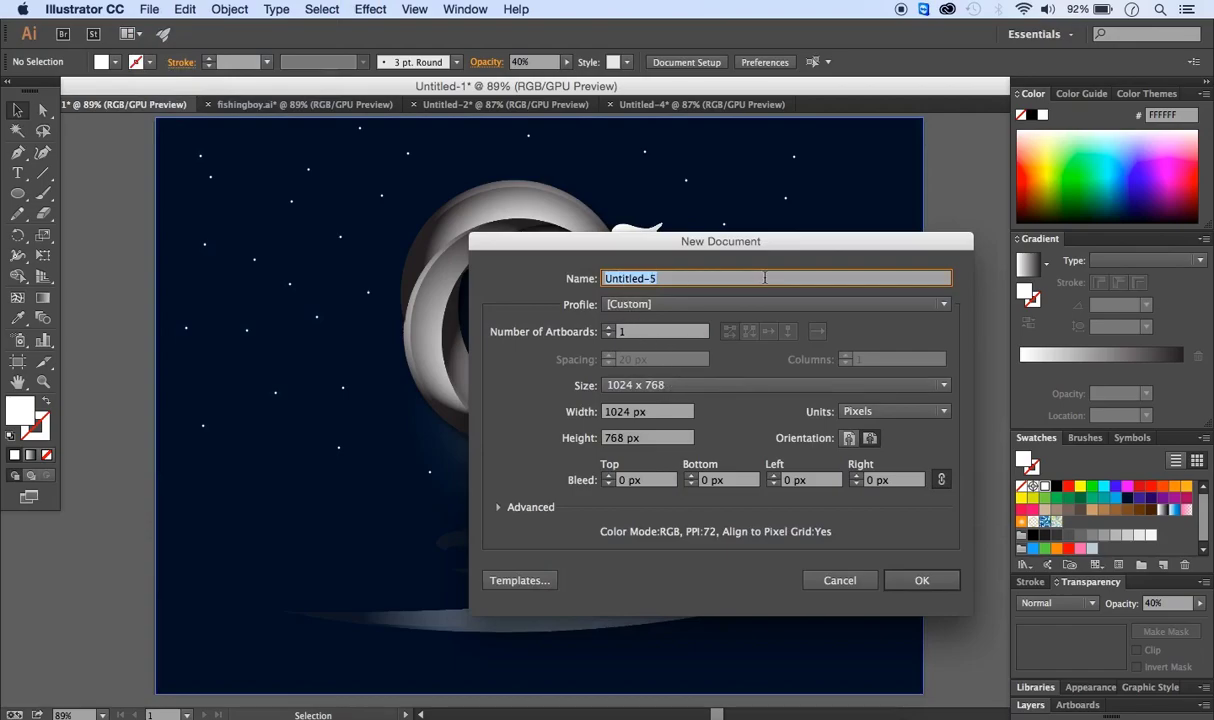
text(fisherboy)
click(950, 581)
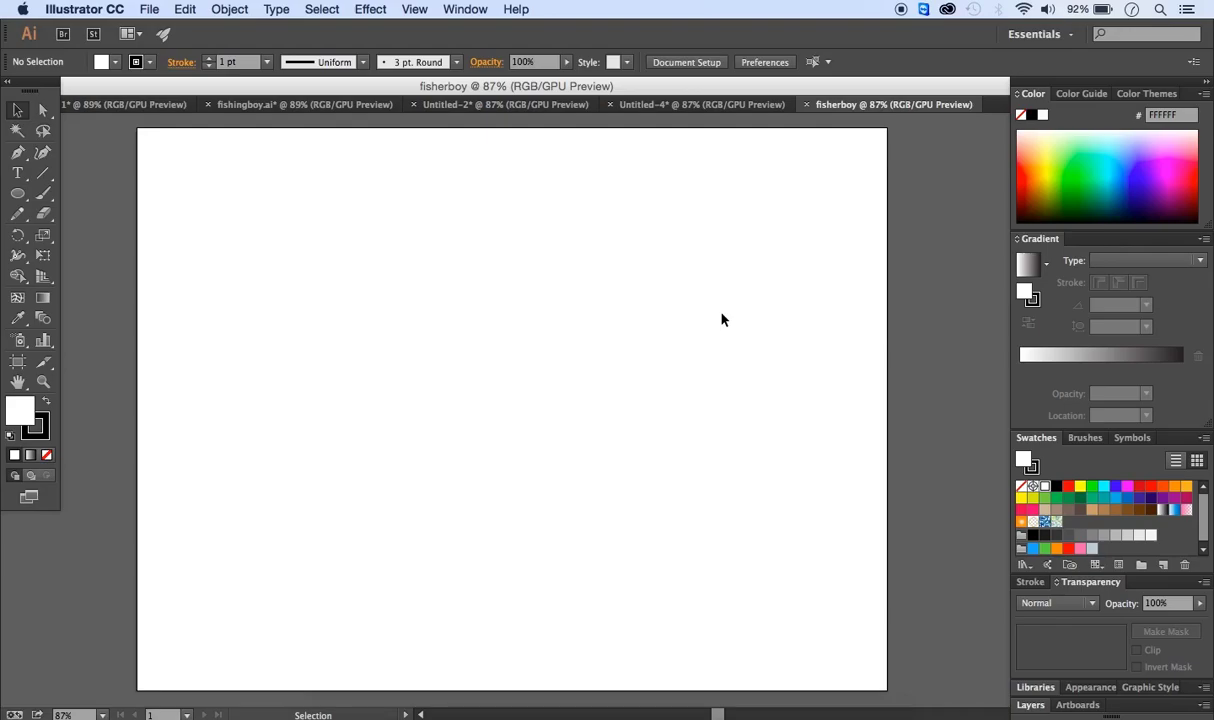
Step: Draw a 400 x 400 px circle with the Ellipse tool and move it to the upper middle of the artboard
click(19, 194)
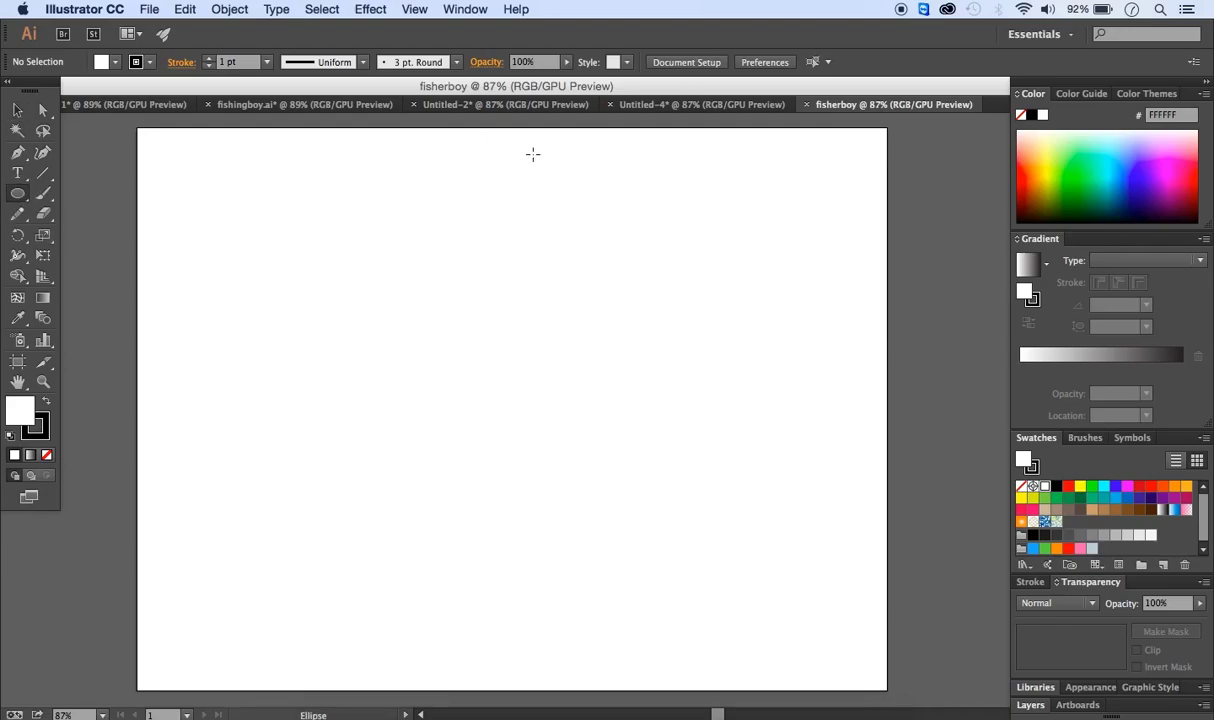
click(502, 301)
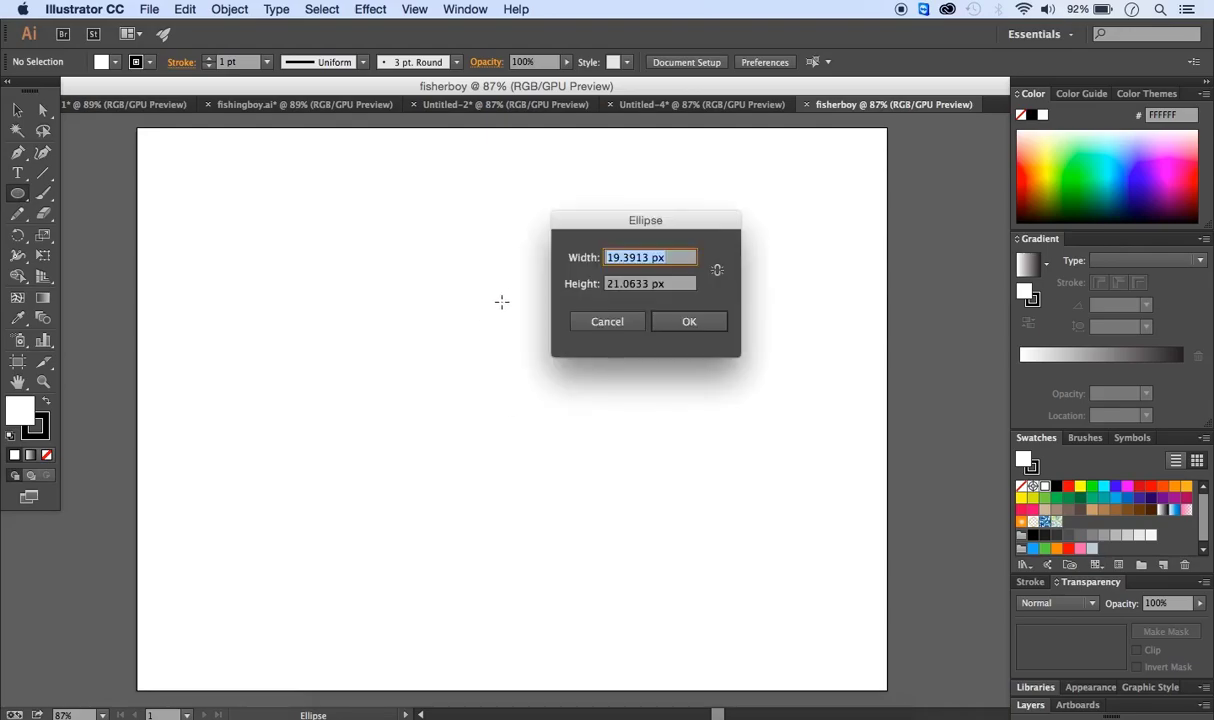
text(400)
drag(653, 285, 574, 280)
text(400)
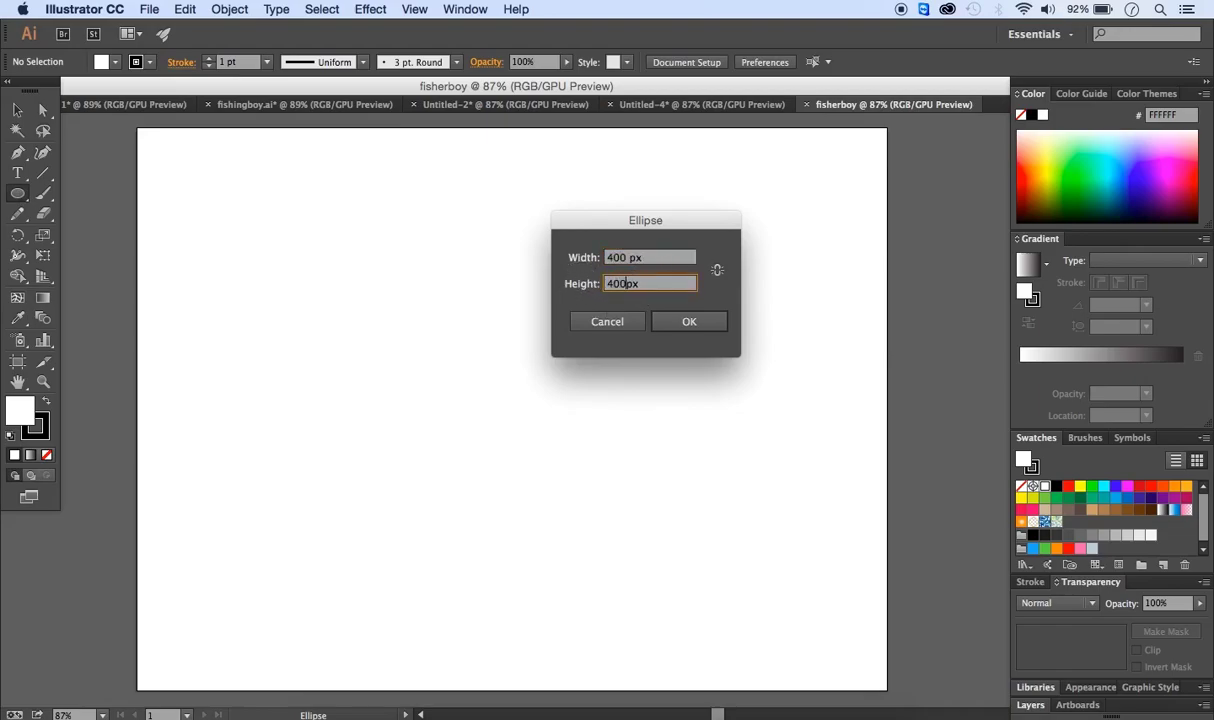
key(Return)
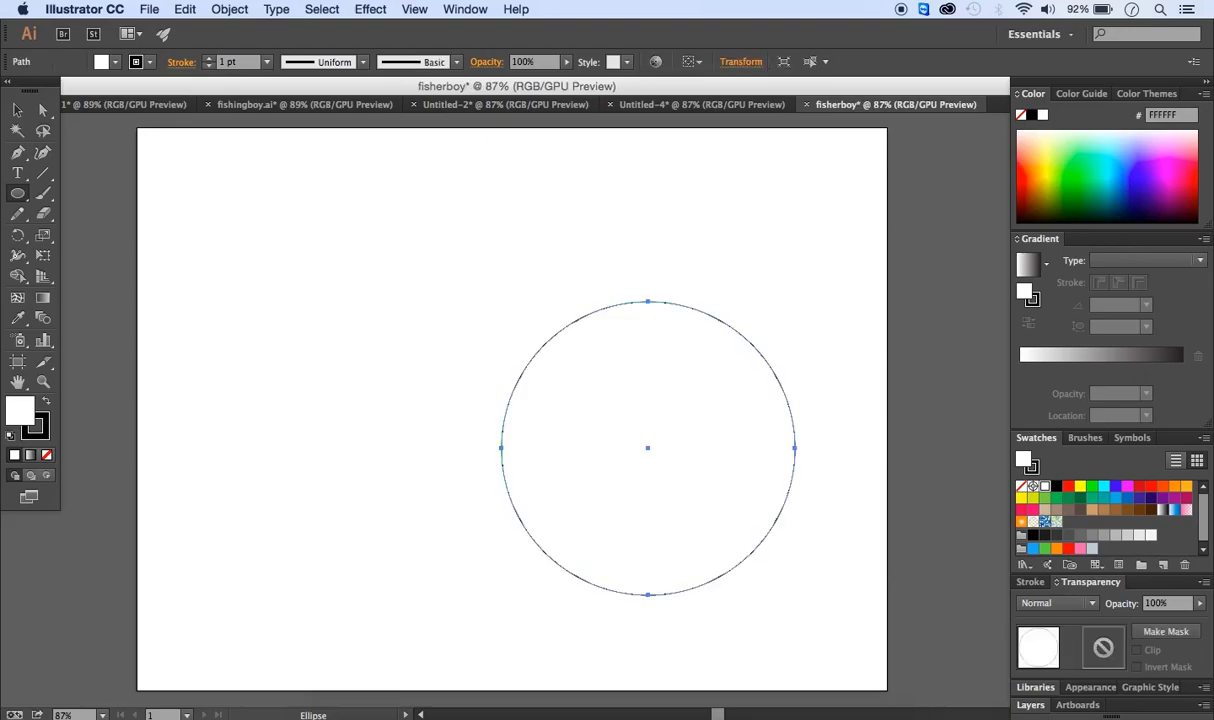
click(18, 110)
drag(636, 421, 504, 301)
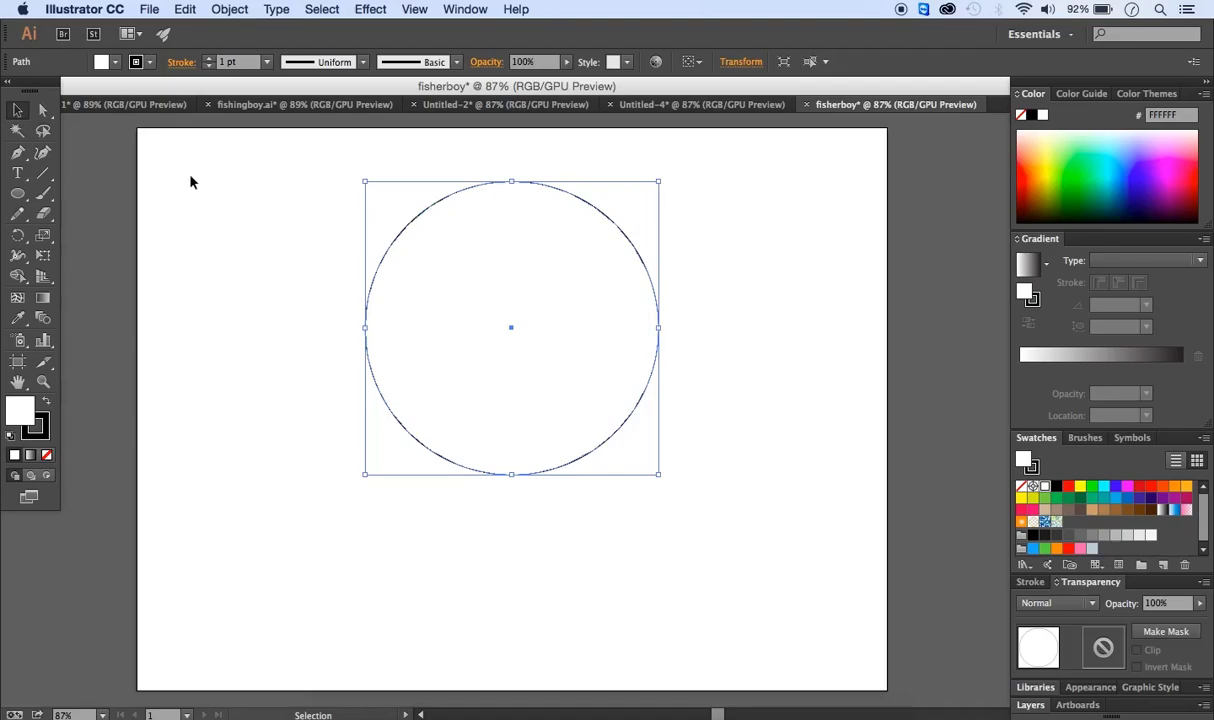
Step: Remove the circle's stroke and fill it with grey 919191
click(47, 439)
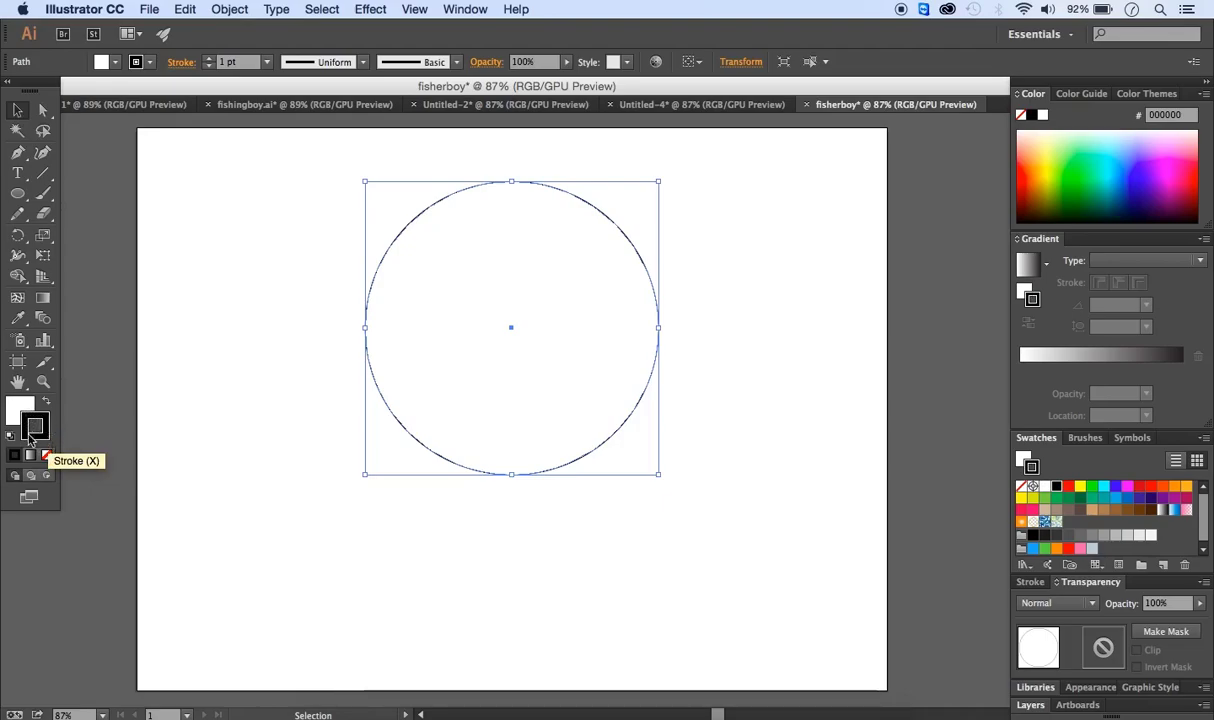
click(47, 457)
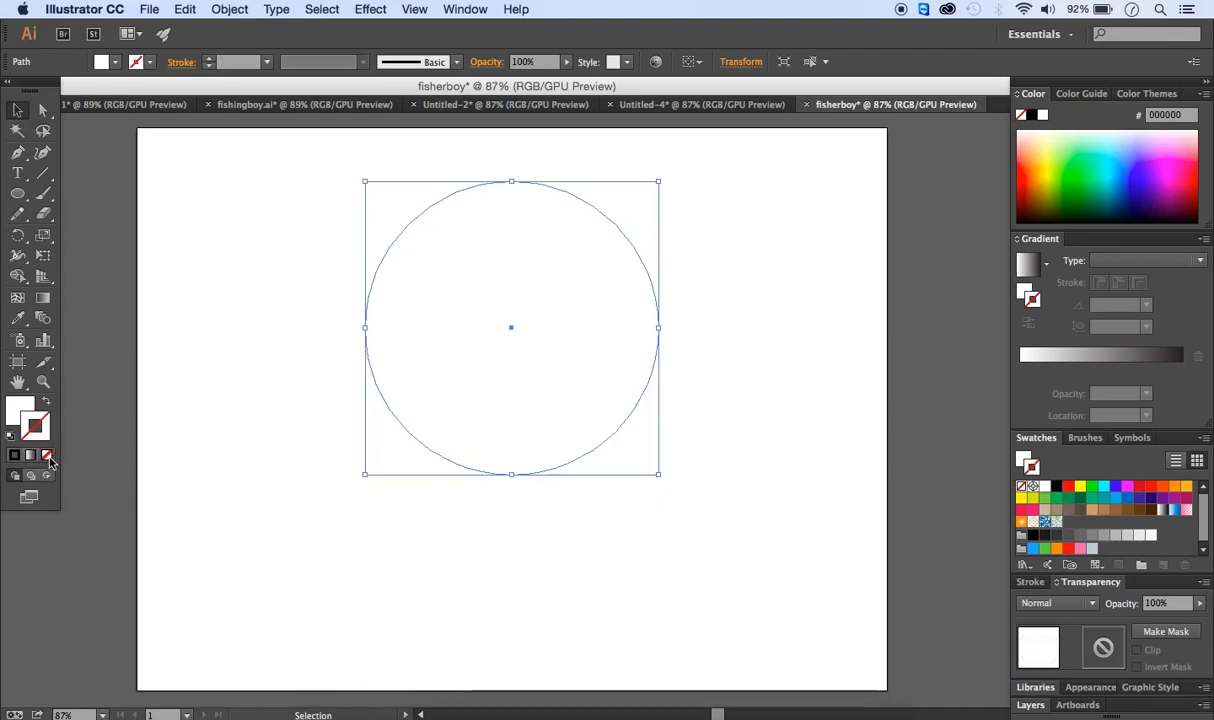
click(14, 418)
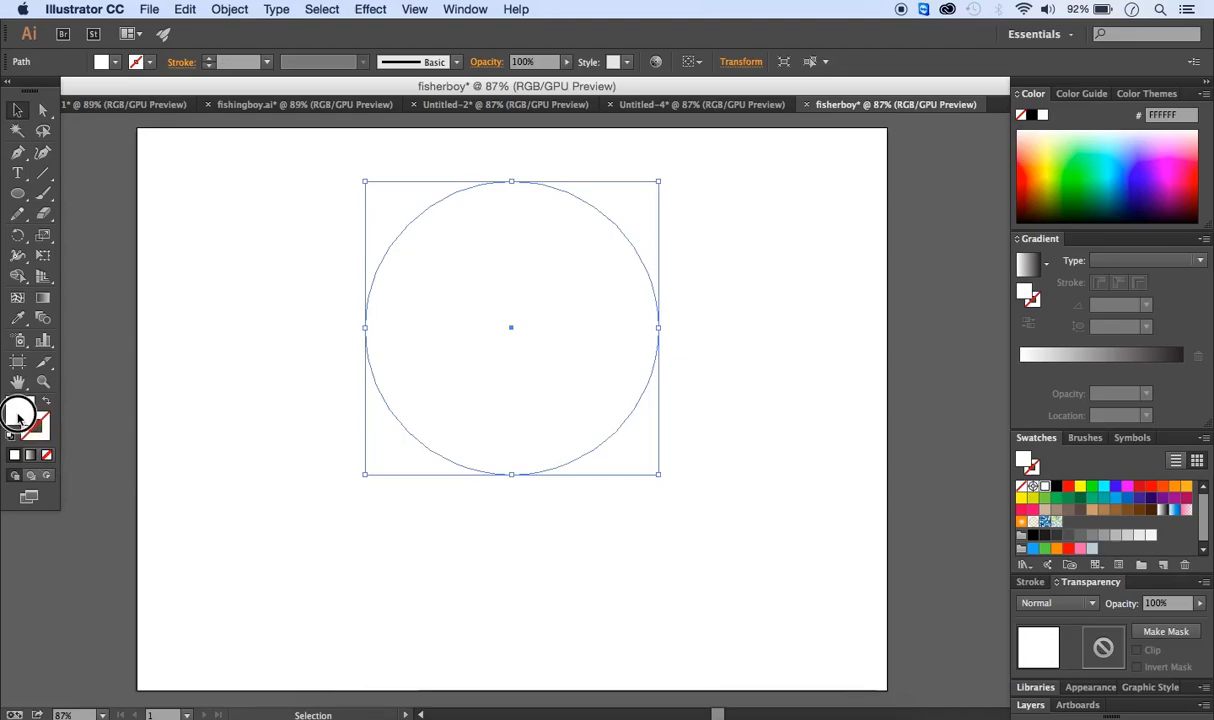
double_click(16, 415)
click(725, 347)
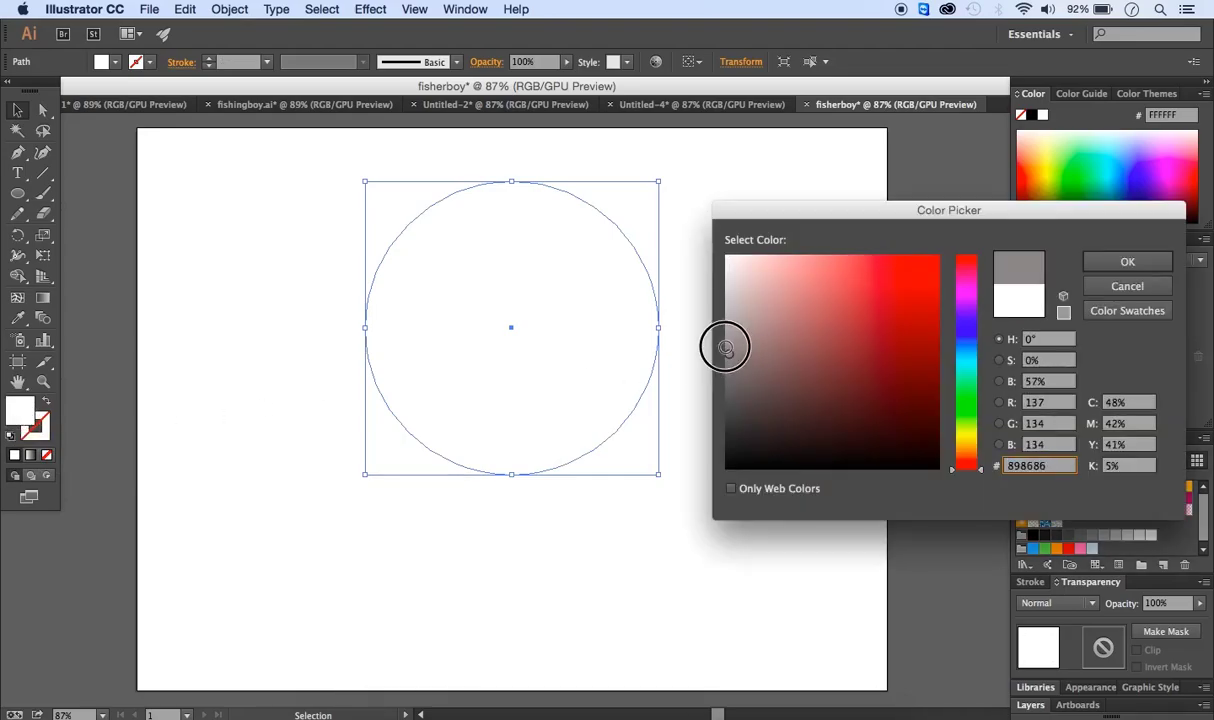
click(1126, 262)
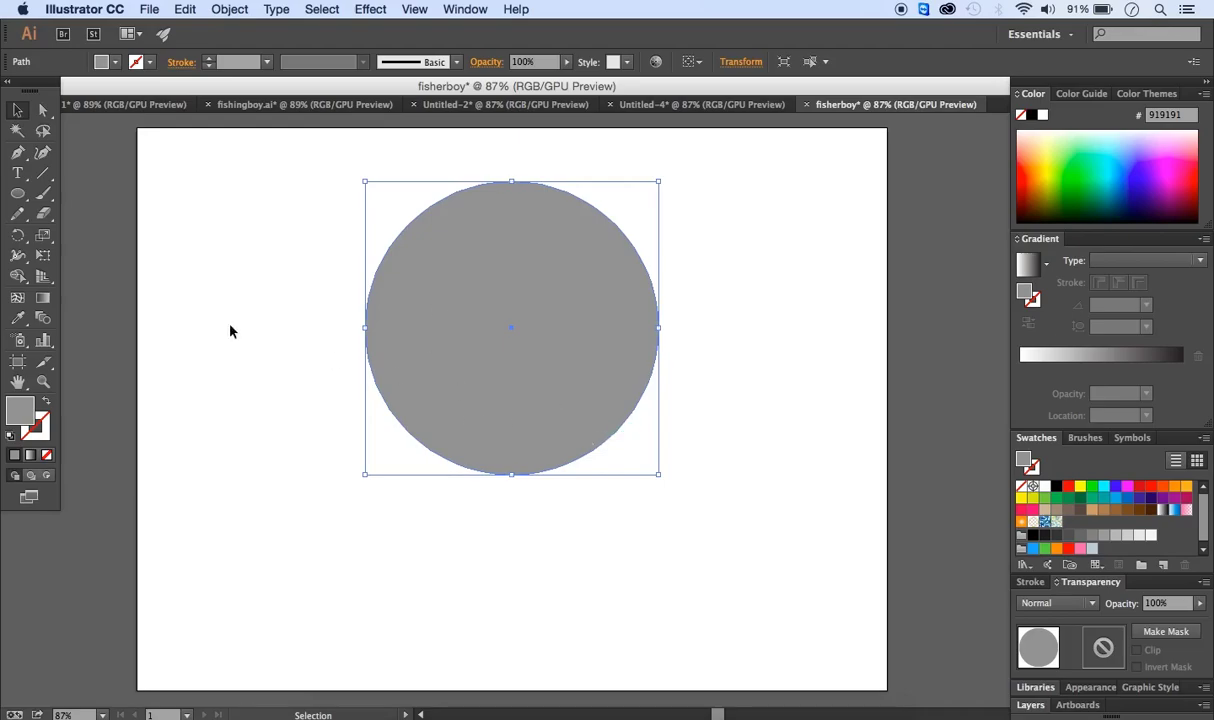
Step: Draw a 300 x 300 px circle and centre it on the large grey circle
click(18, 195)
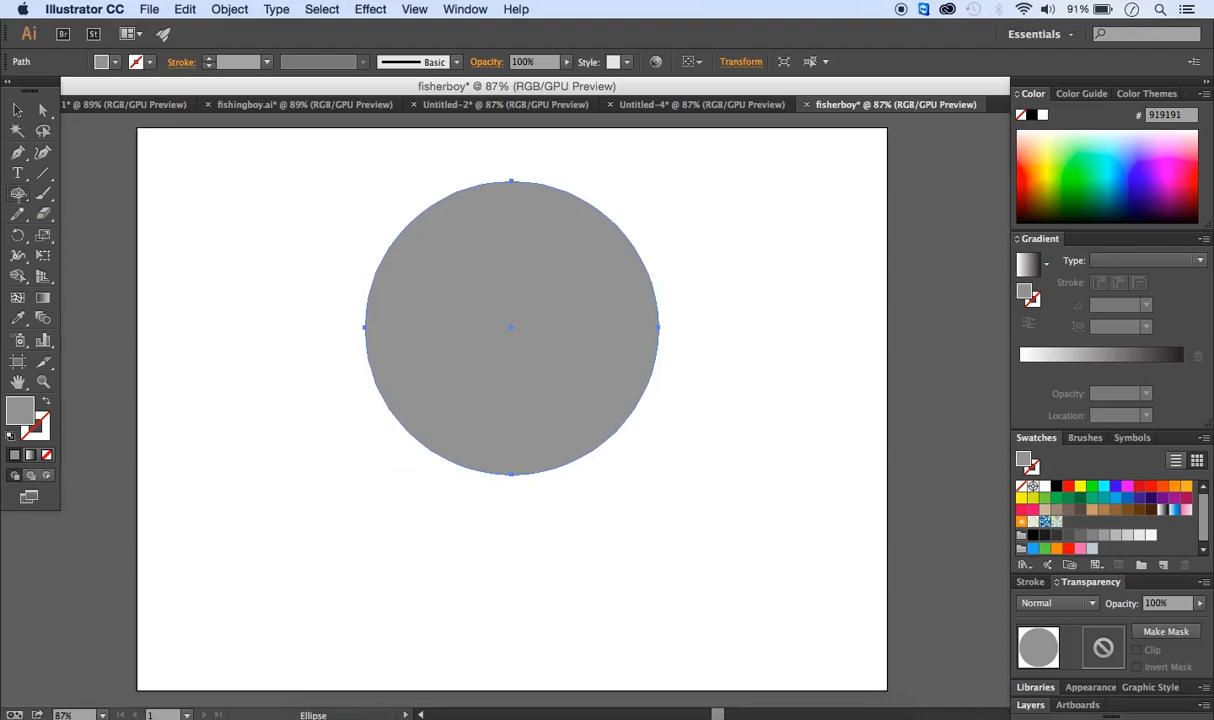
click(219, 293)
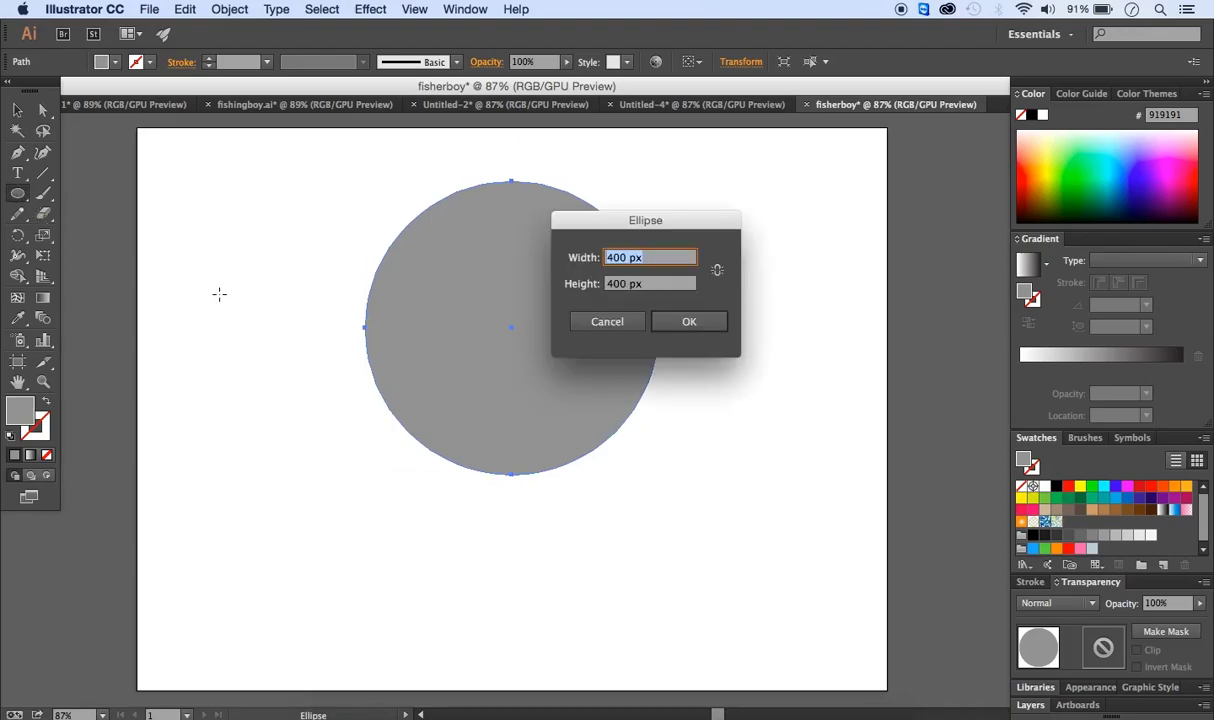
text(300)
double_click(618, 283)
text(300)
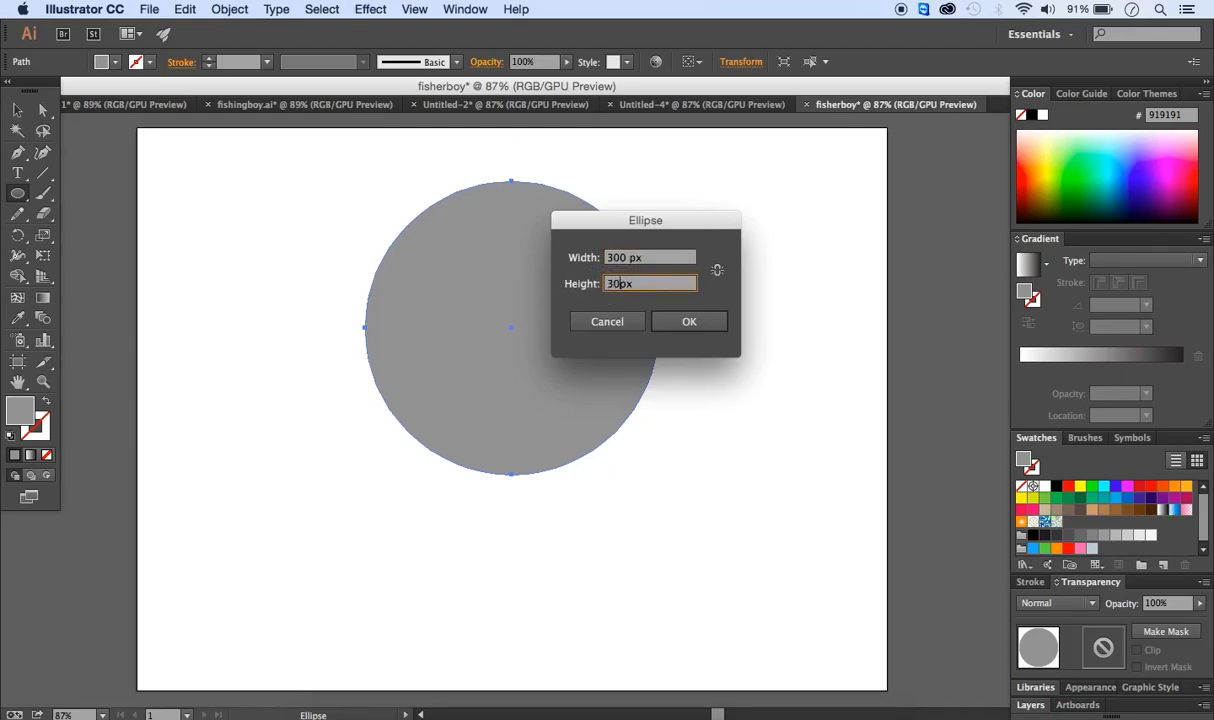
click(686, 320)
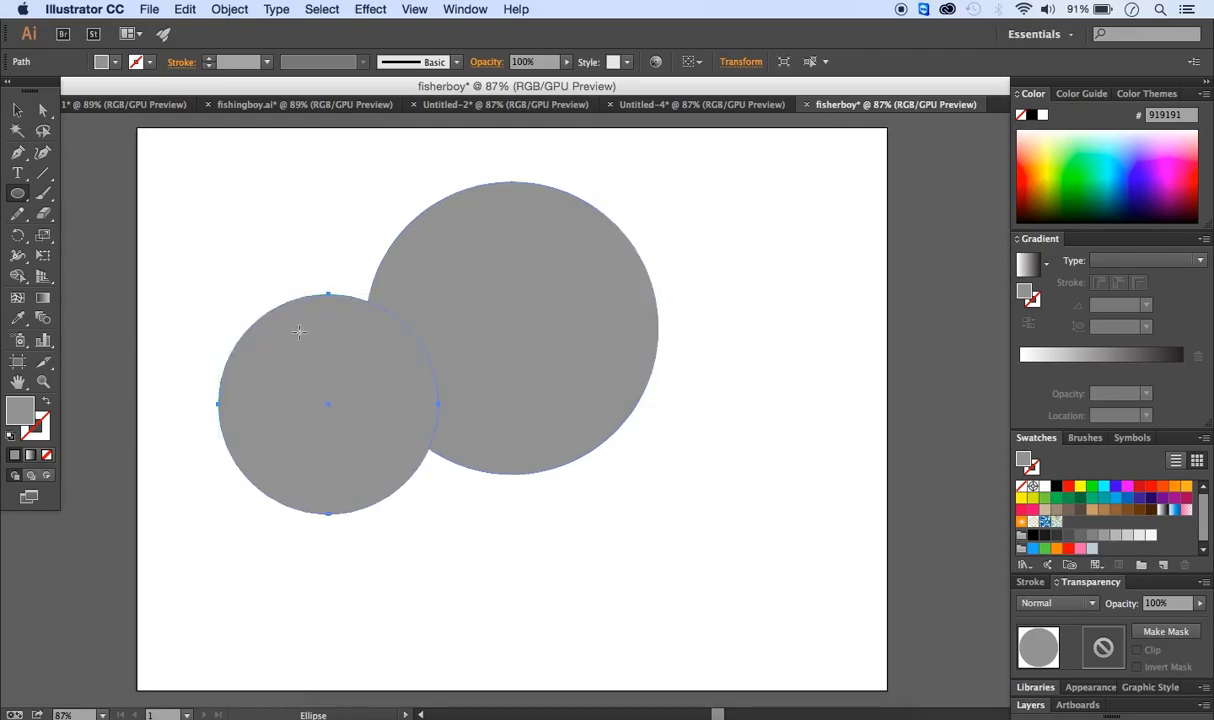
click(17, 113)
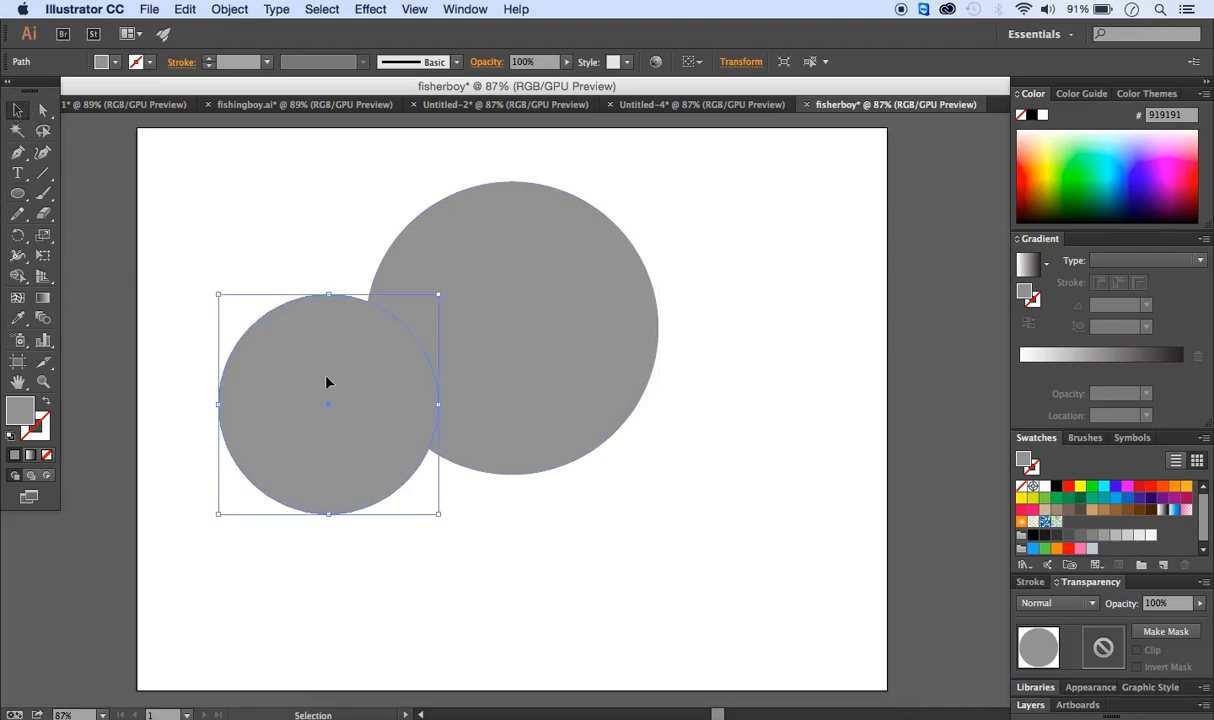
drag(331, 404, 515, 333)
click(778, 371)
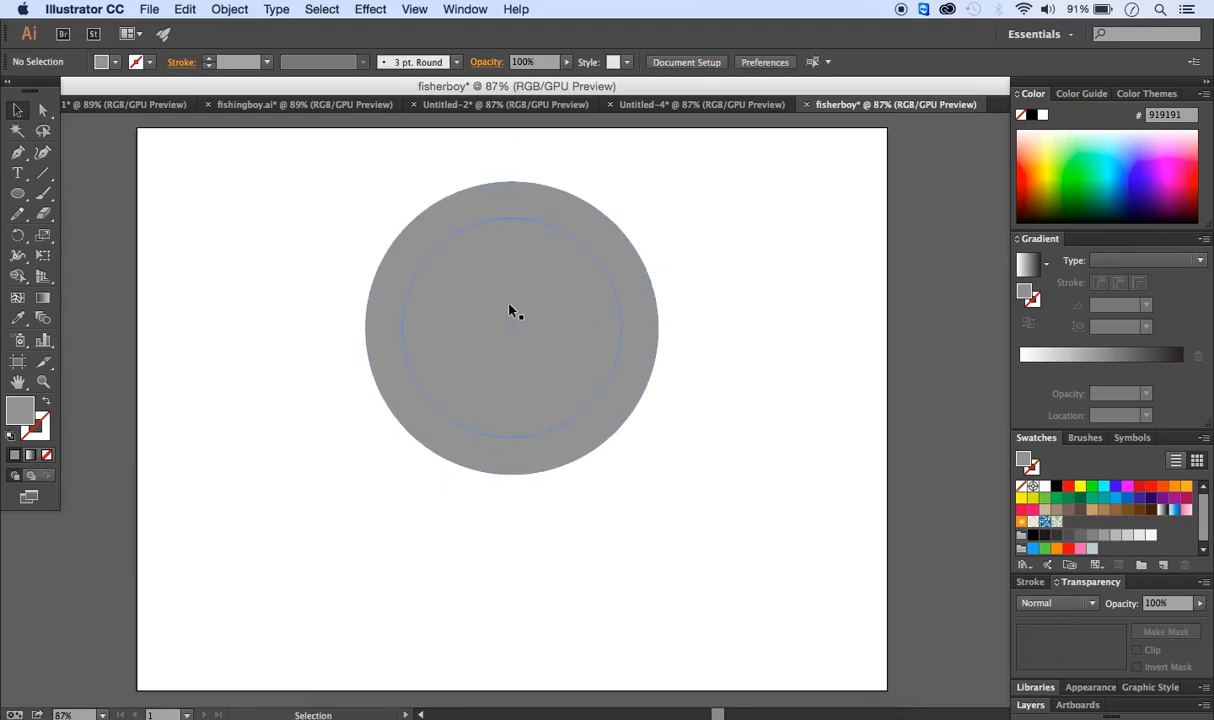
Step: Subtract the smaller circle from the larger one with Pathfinder Minus Front and move the ring to the artboard's upper left
click(22, 113)
drag(239, 175, 772, 512)
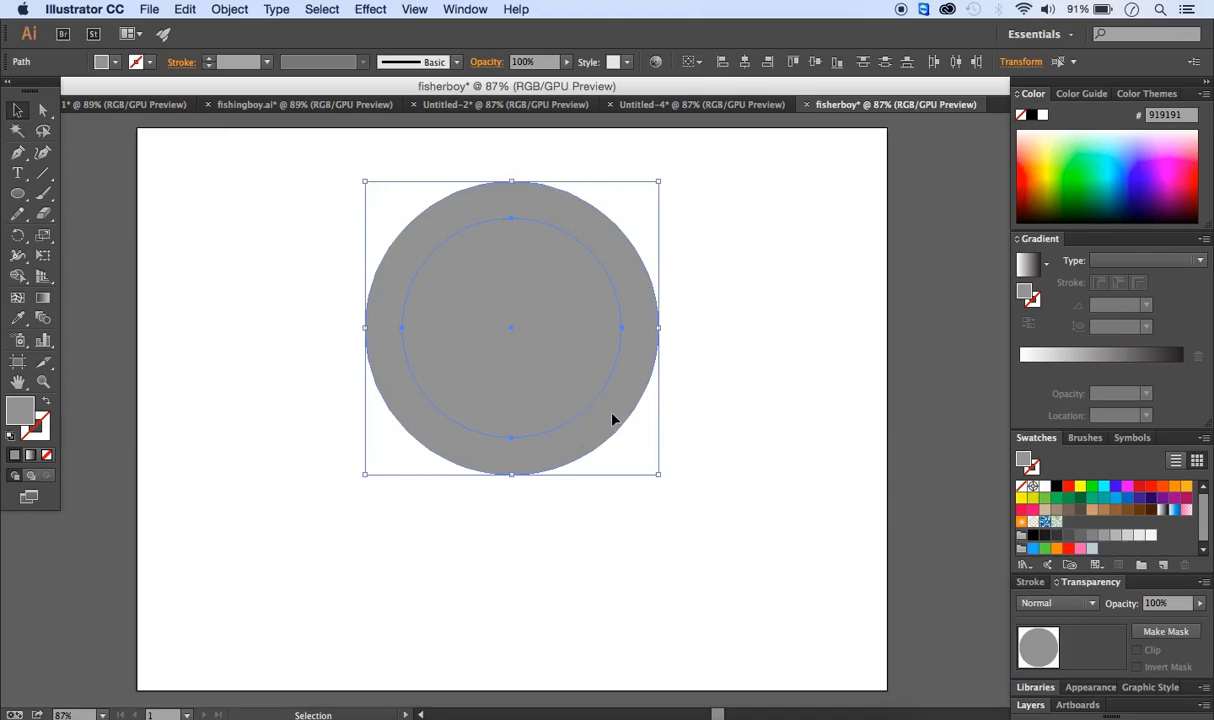
click(465, 9)
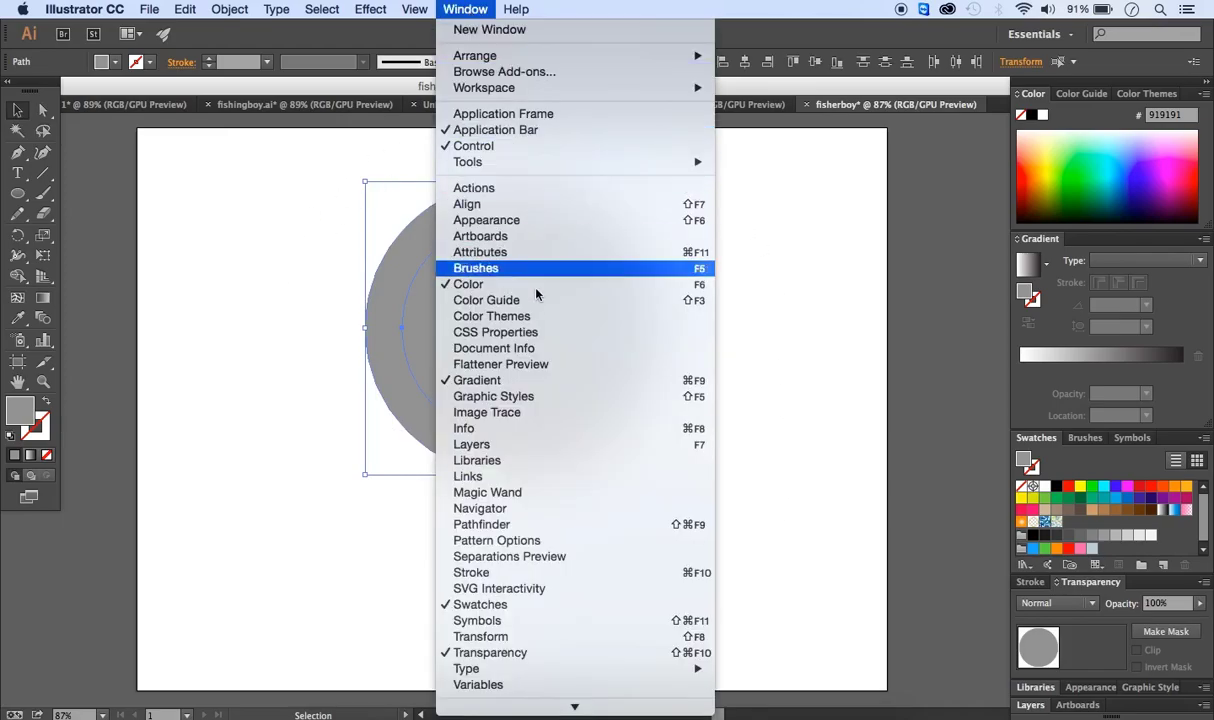
click(505, 530)
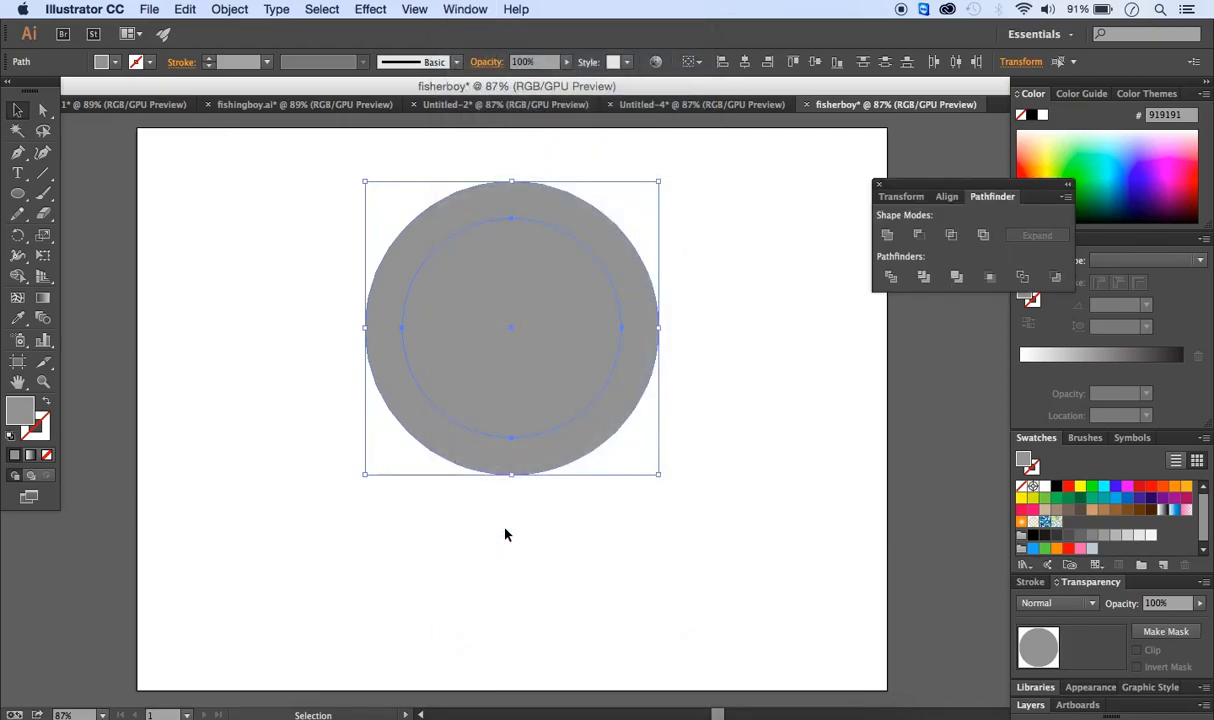
click(920, 236)
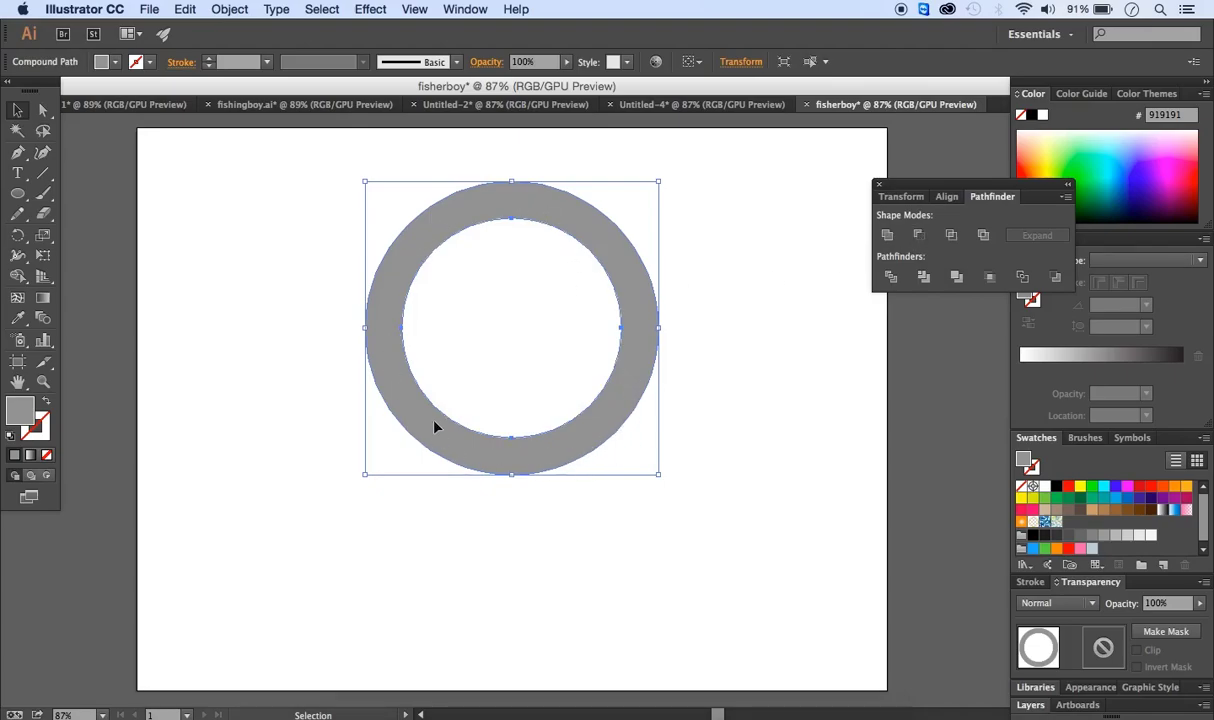
drag(428, 240, 248, 213)
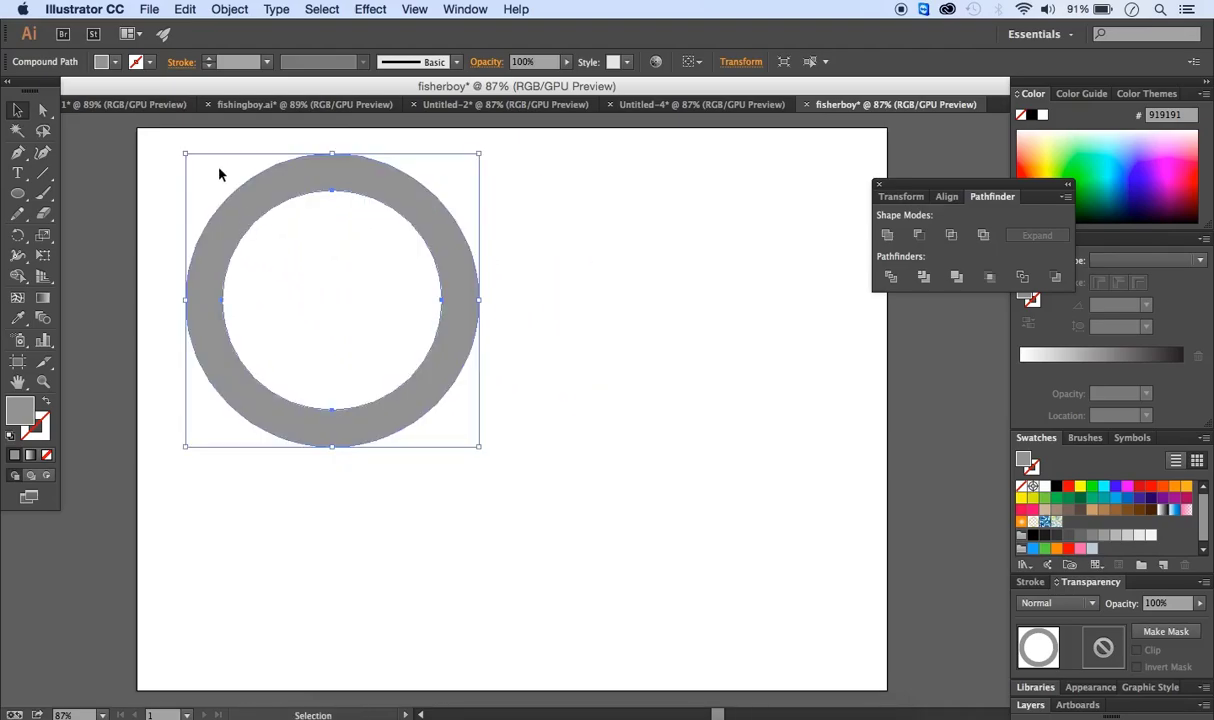
Step: Draw a rectangle across the ring's right side, subtract it to leave a C shape, and shift the C slightly left
drag(17, 193, 88, 195)
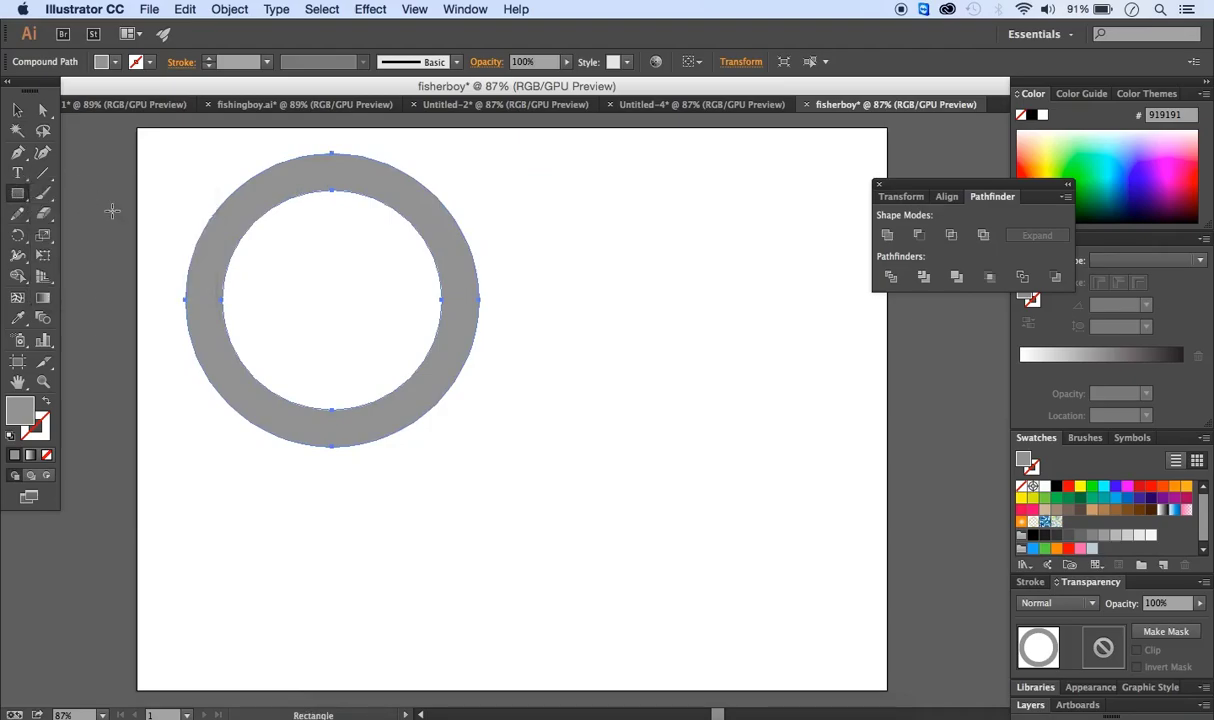
drag(392, 245, 511, 346)
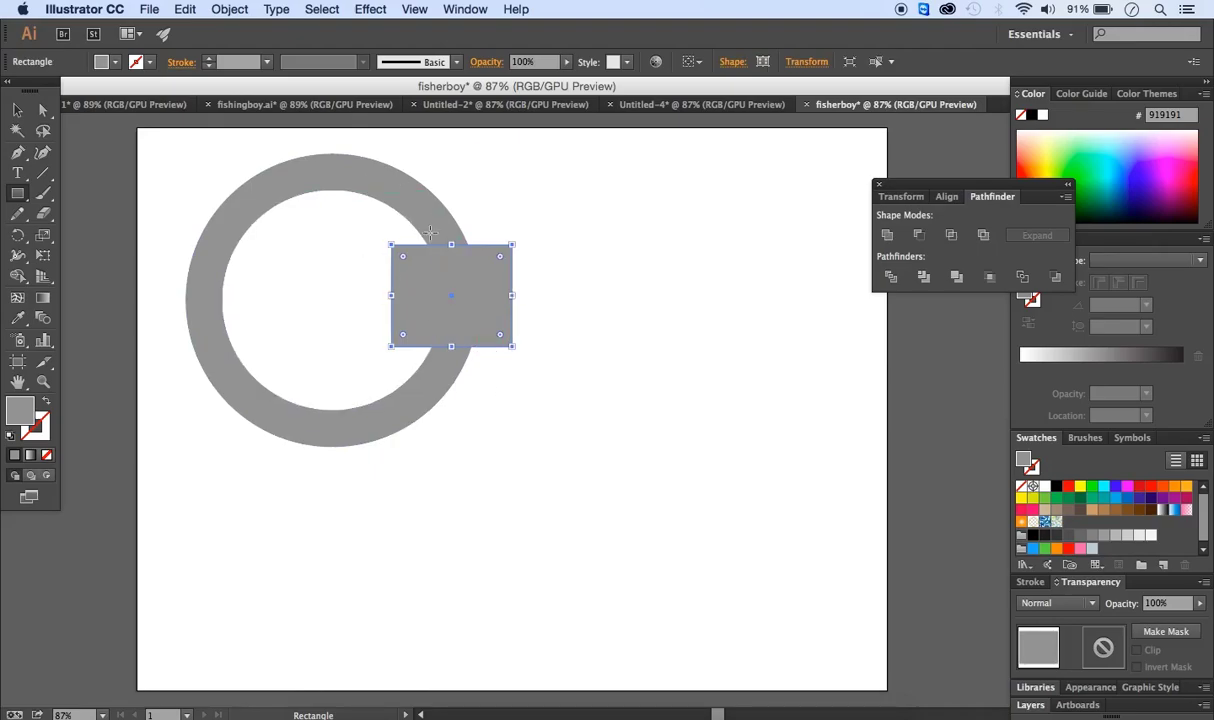
click(18, 110)
drag(205, 150, 490, 478)
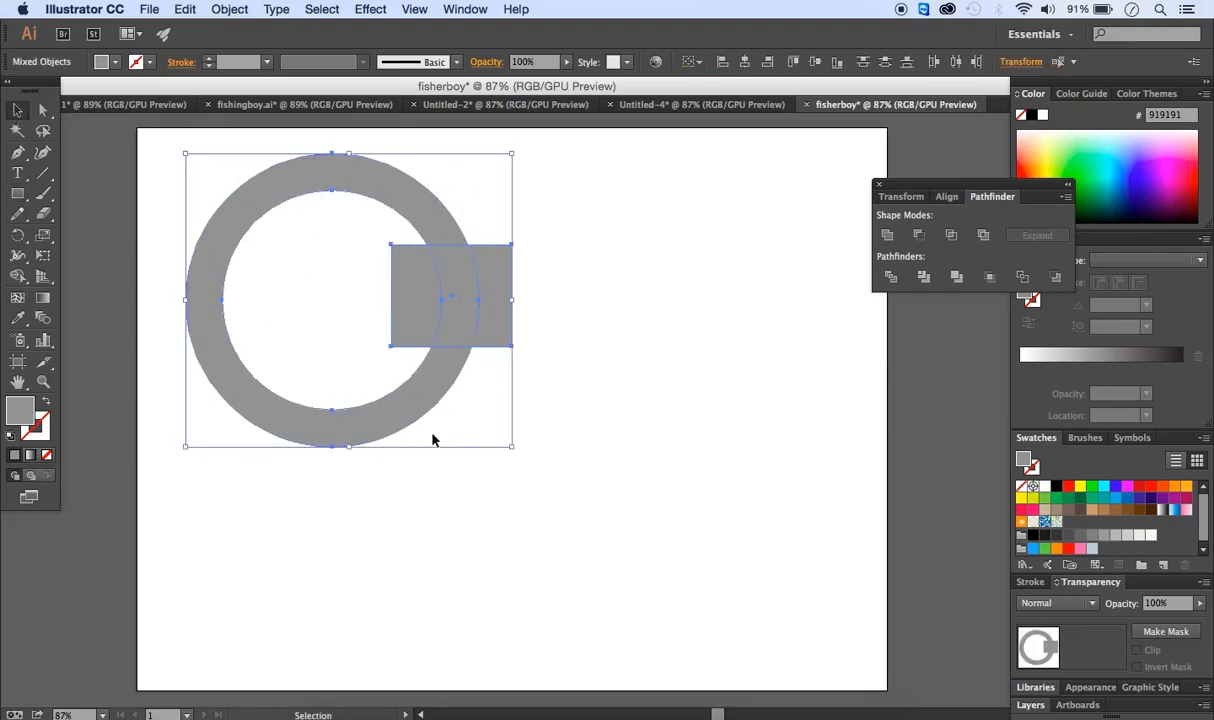
click(917, 237)
click(660, 318)
drag(425, 208, 409, 213)
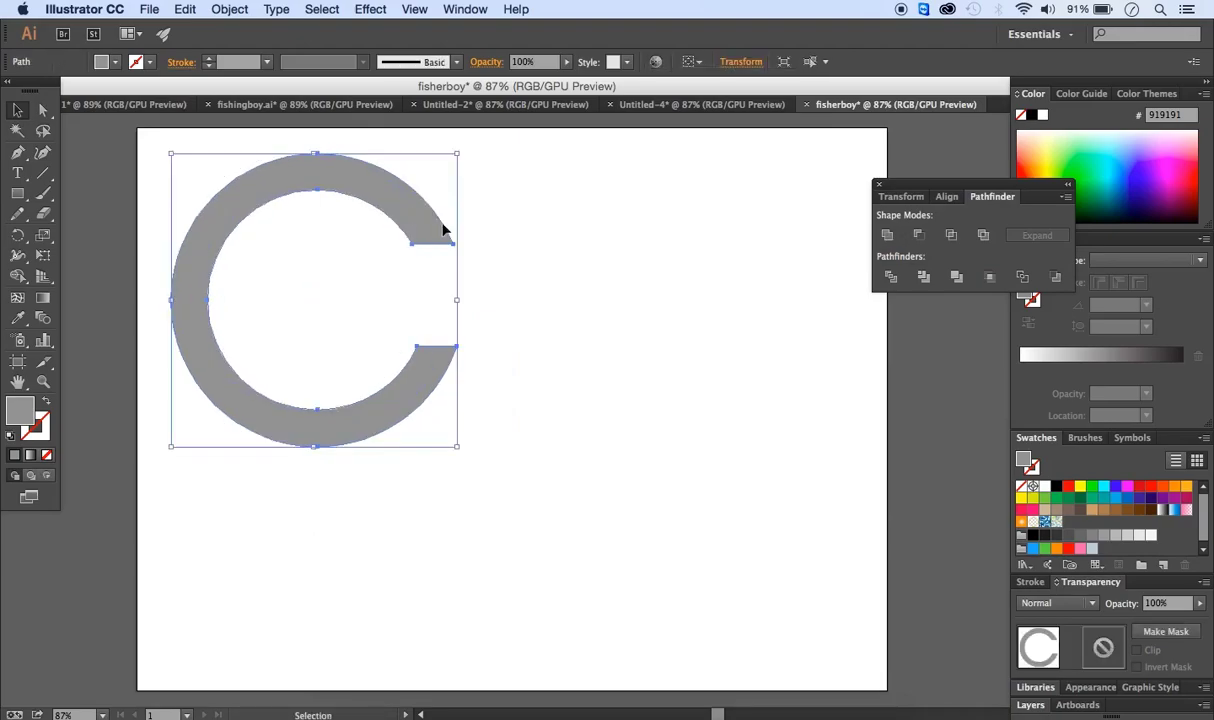
click(705, 315)
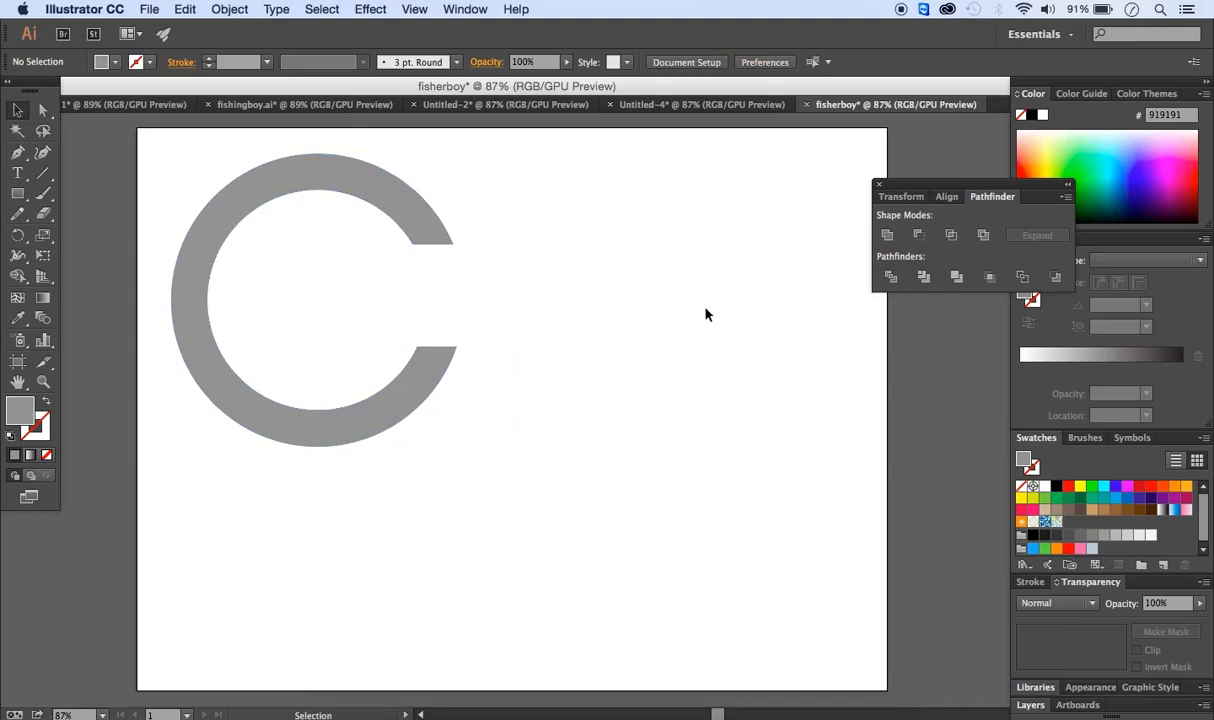
Step: Draw a 300 x 300 px circle to the right of the C shape and move it slightly up and left
drag(907, 186, 945, 163)
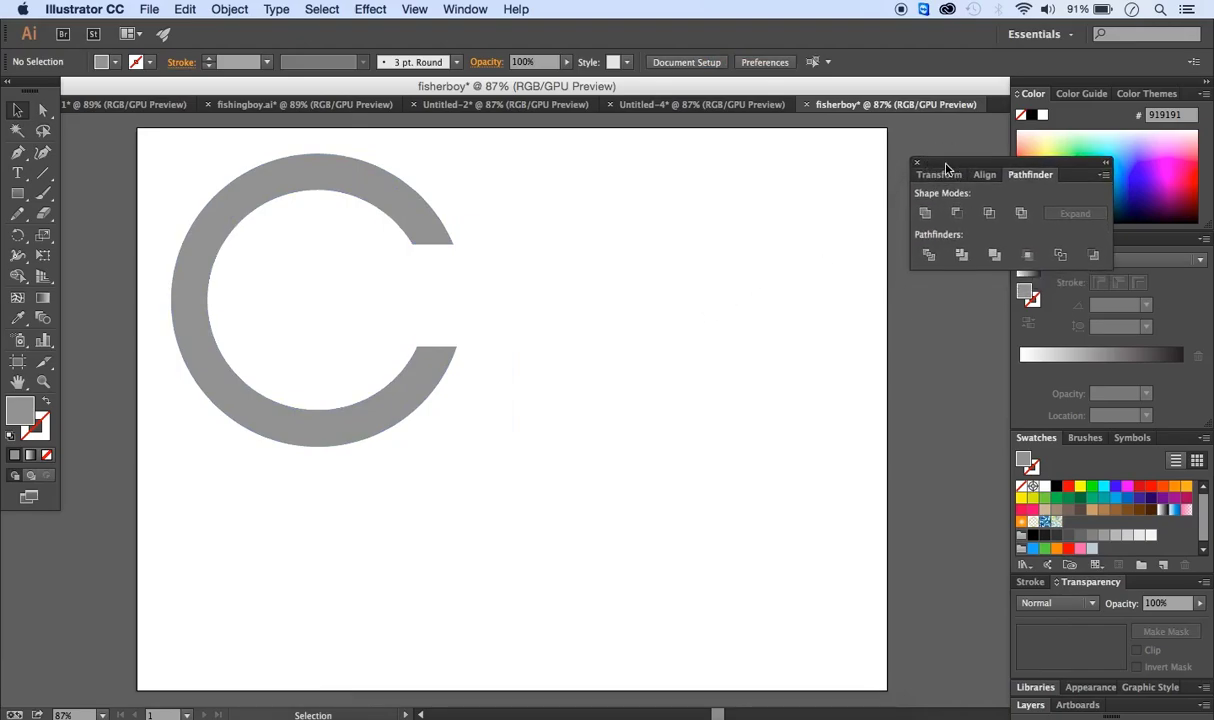
click(18, 194)
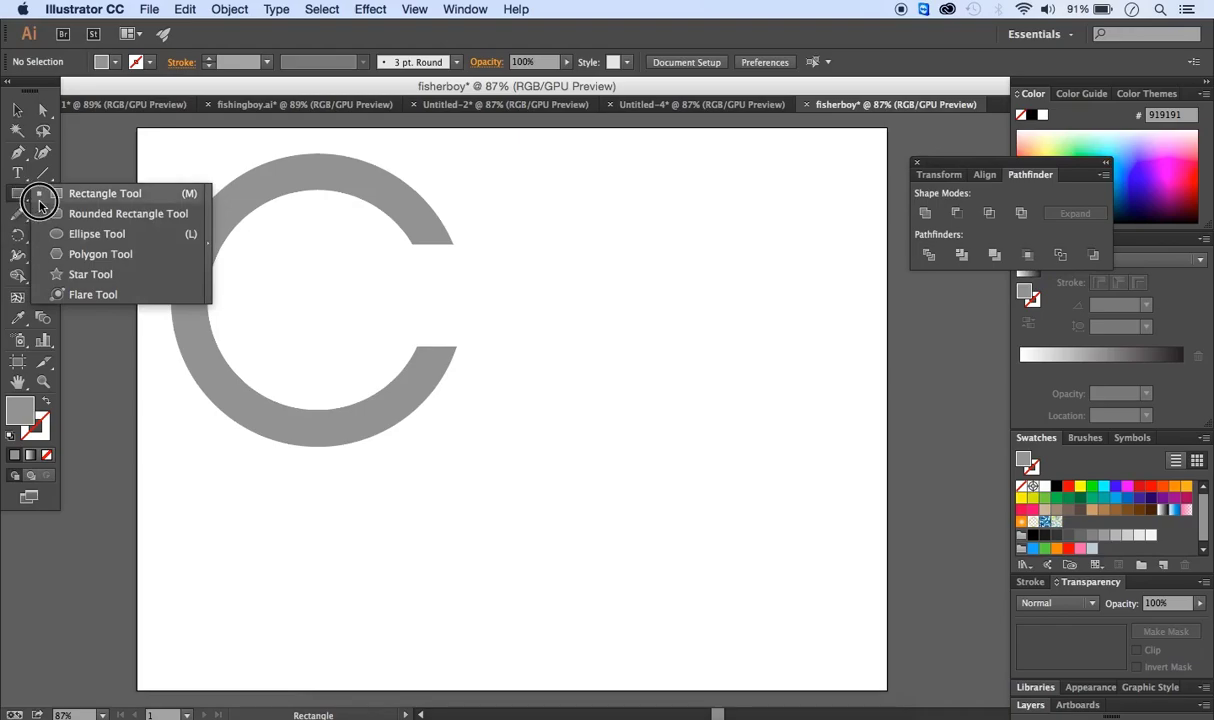
click(57, 234)
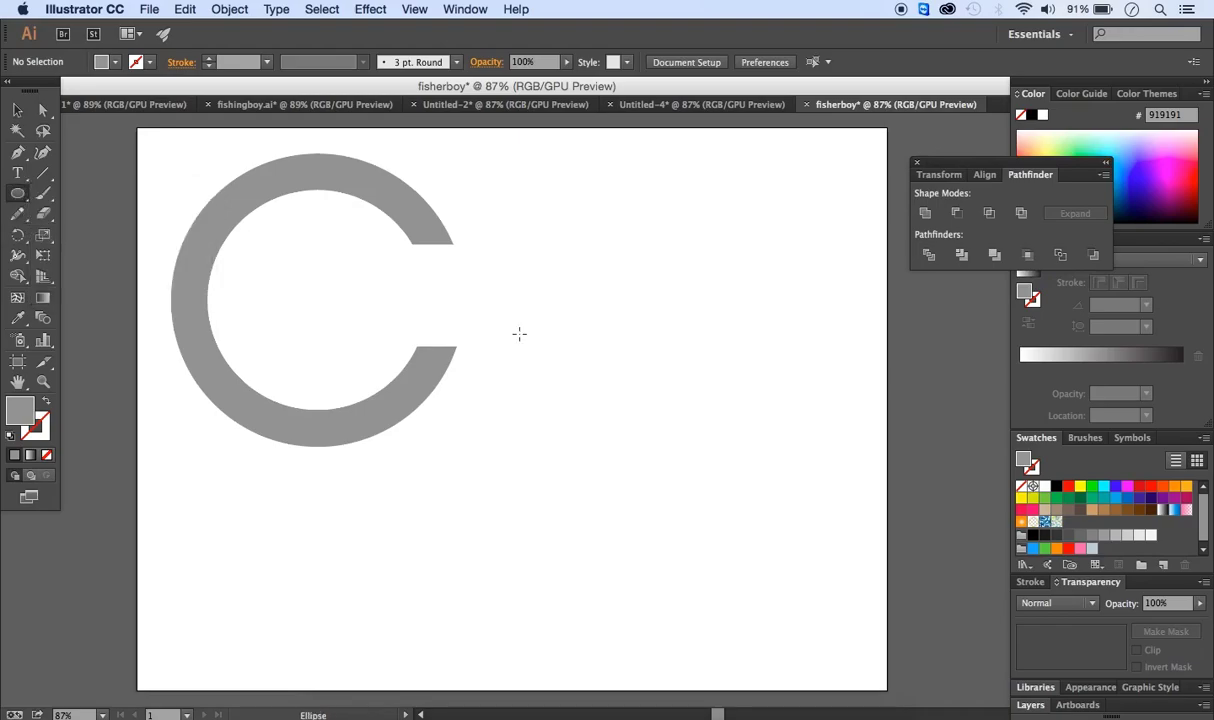
click(617, 274)
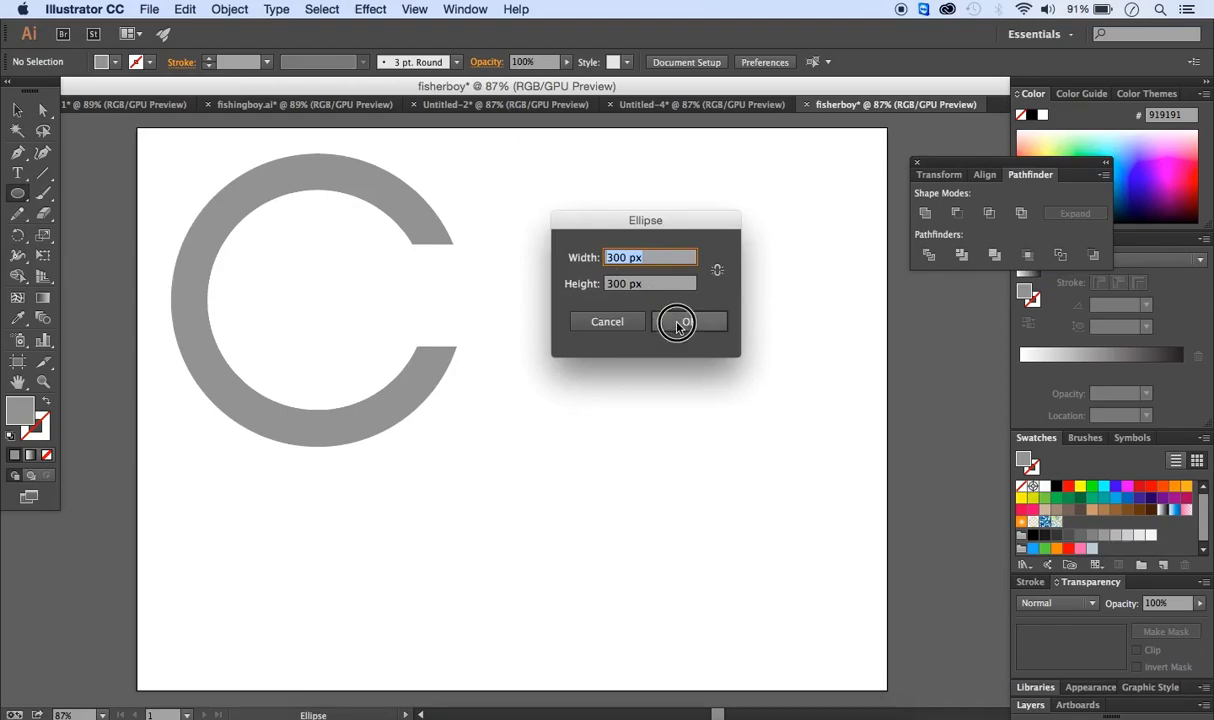
click(677, 324)
click(16, 112)
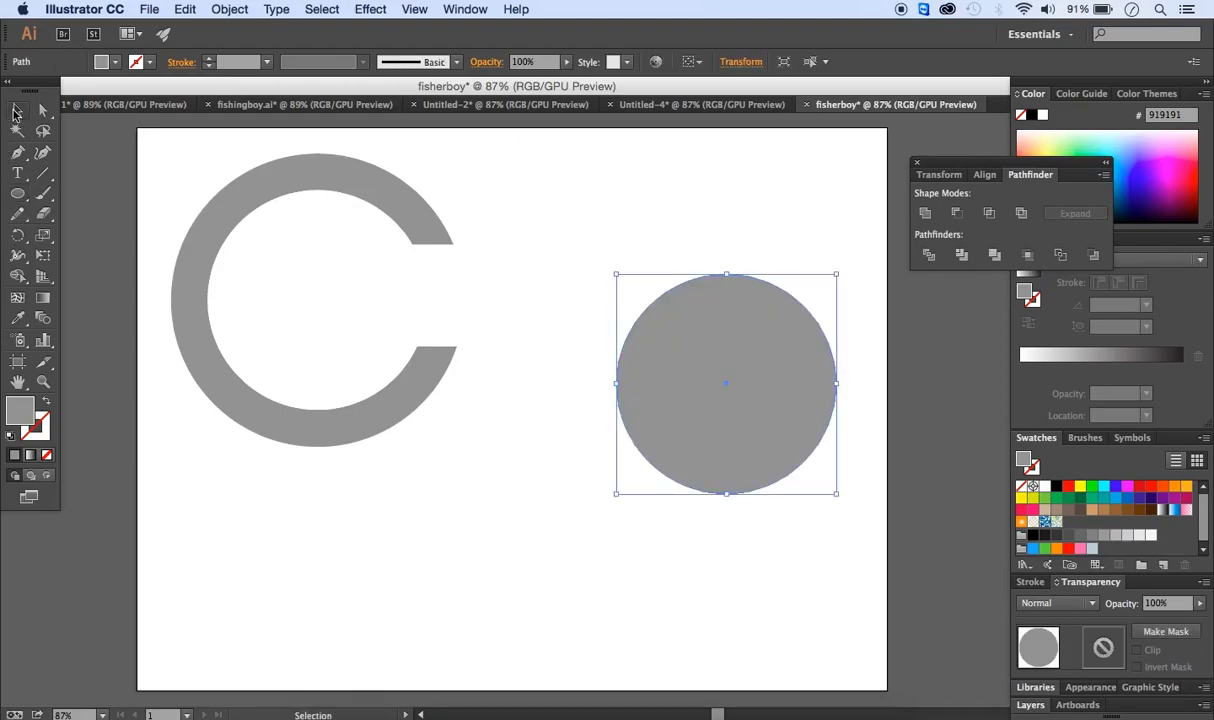
drag(675, 371, 630, 330)
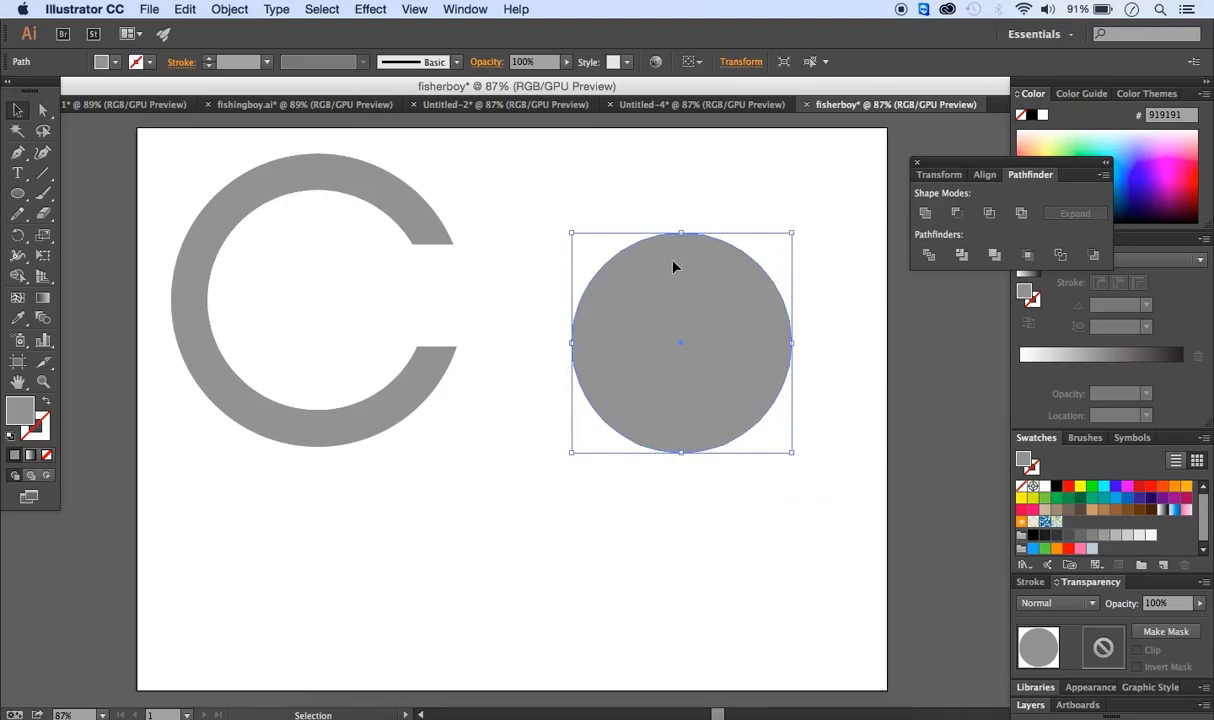
Step: Duplicate the 300 x 300 px circle and place the copy over the original, offset slightly to the right
click(186, 10)
click(198, 84)
click(186, 10)
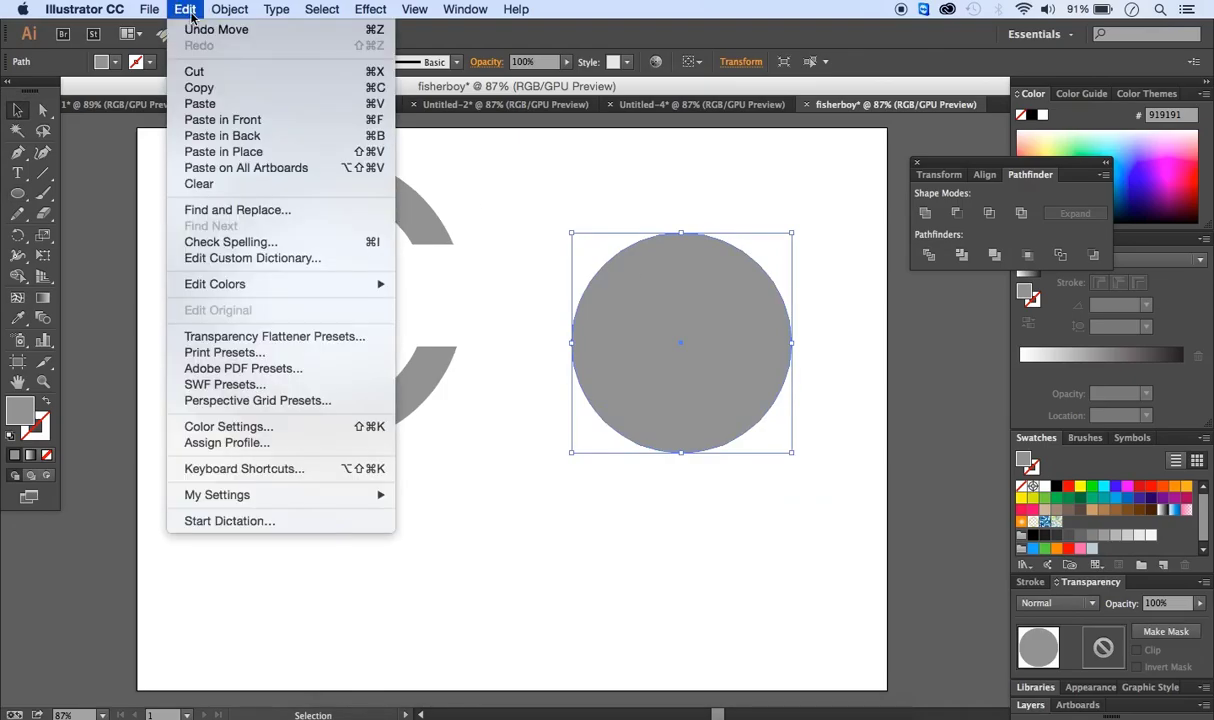
click(197, 102)
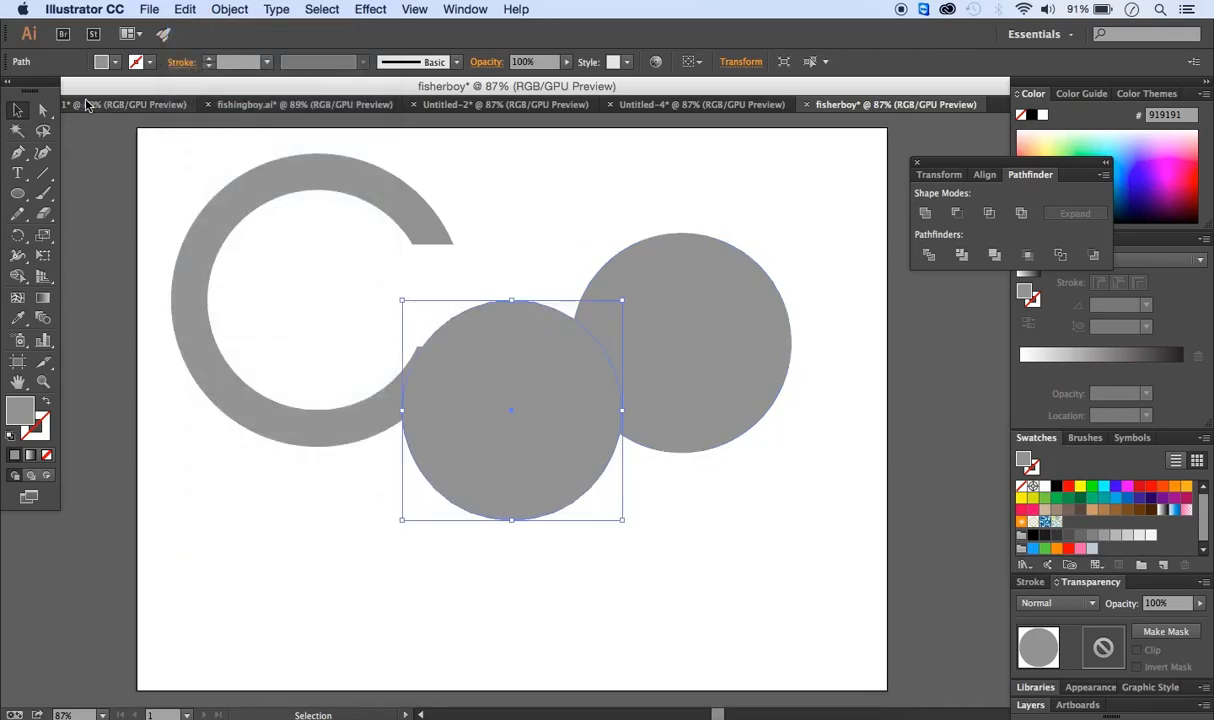
drag(518, 409, 727, 348)
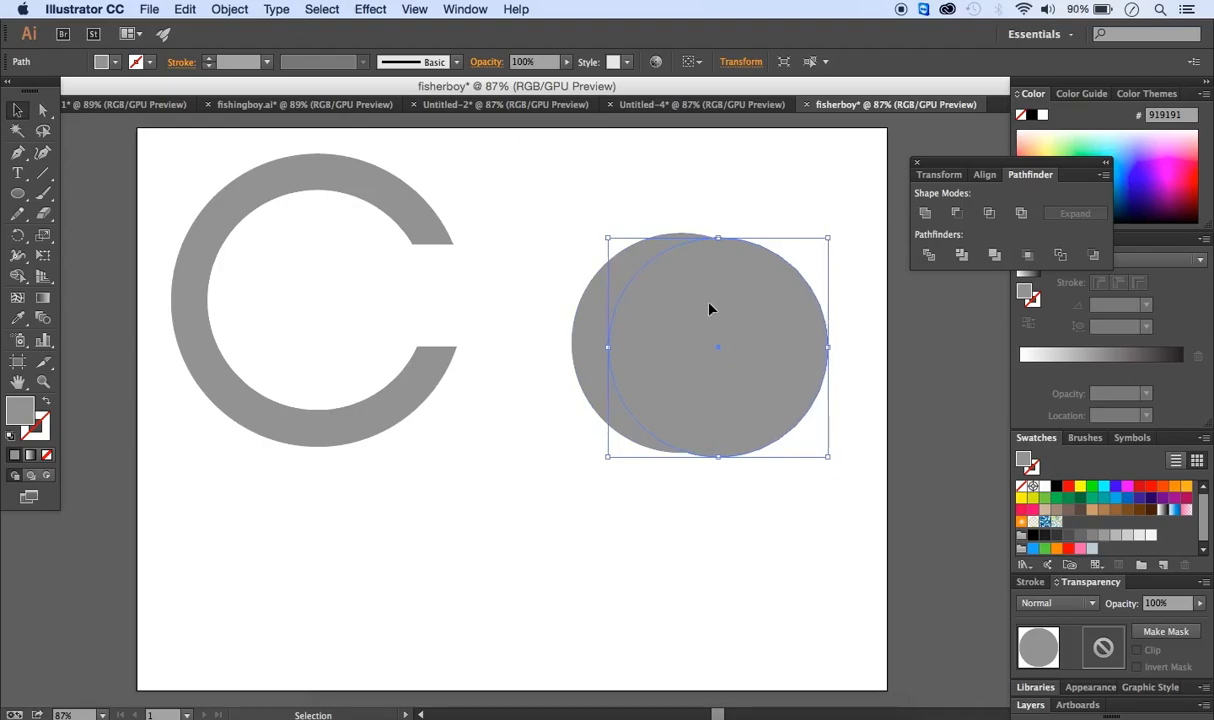
Step: Subtract the front circle from the back one with Pathfinder Minus Front to leave a crescent
click(553, 288)
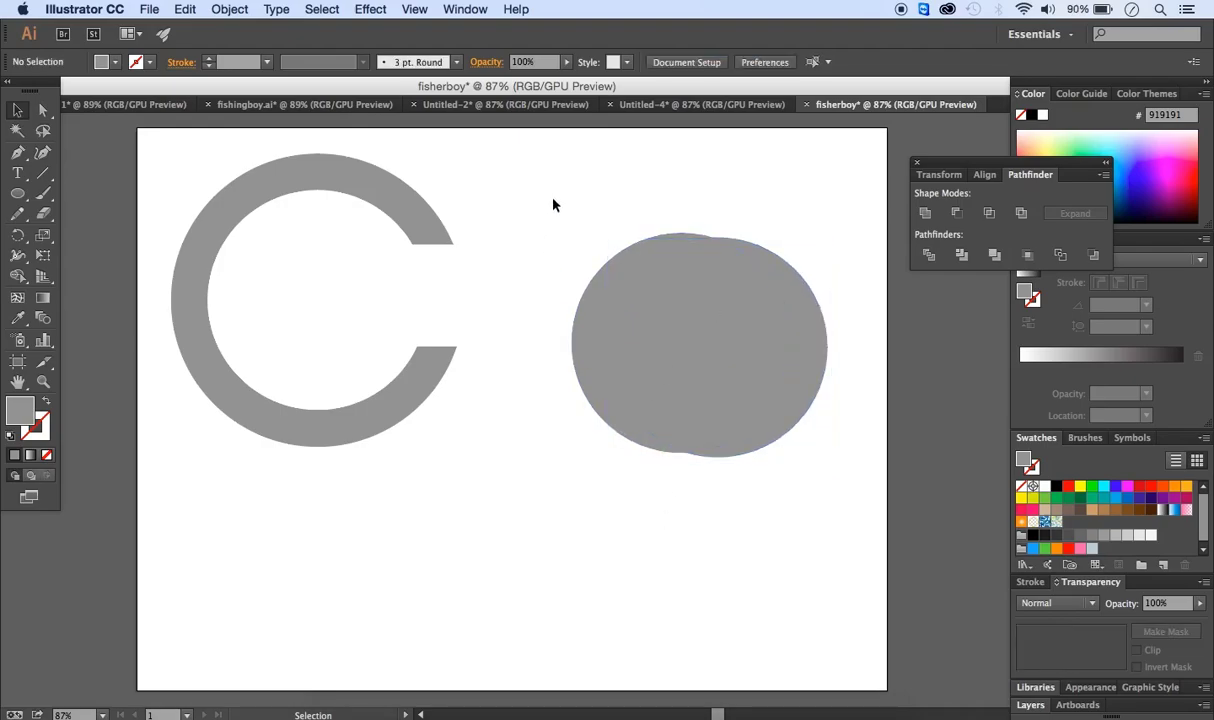
drag(550, 192, 718, 318)
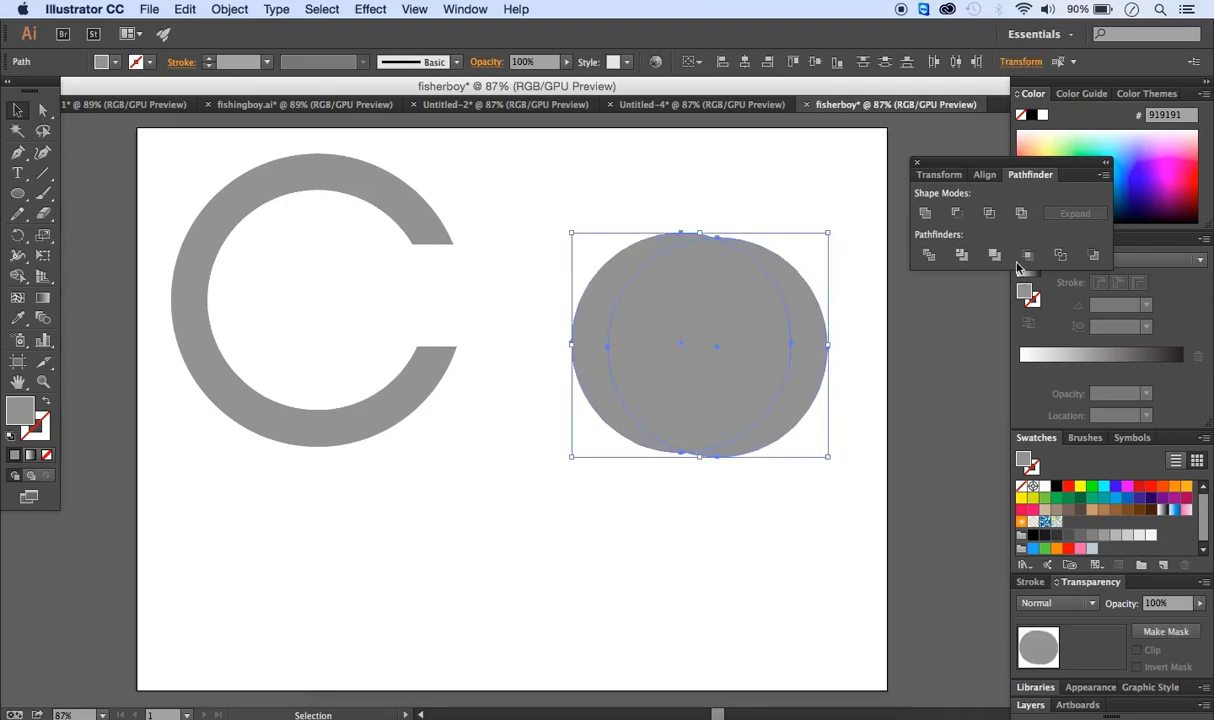
click(957, 214)
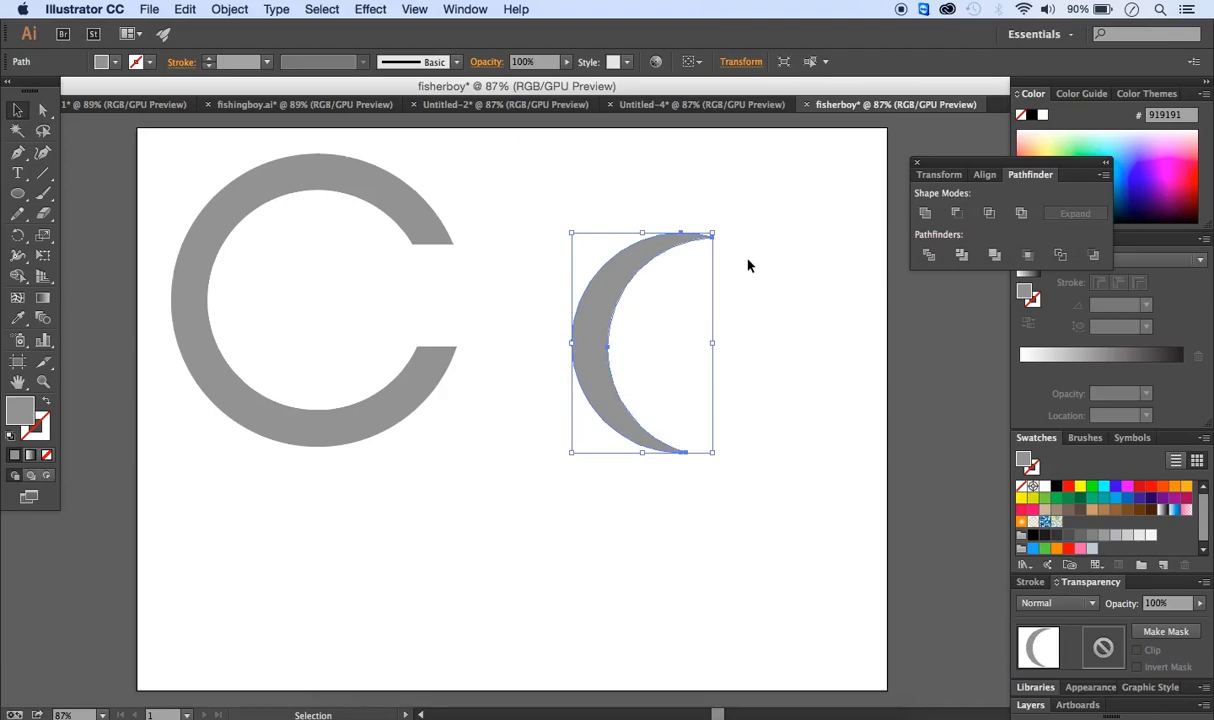
click(742, 250)
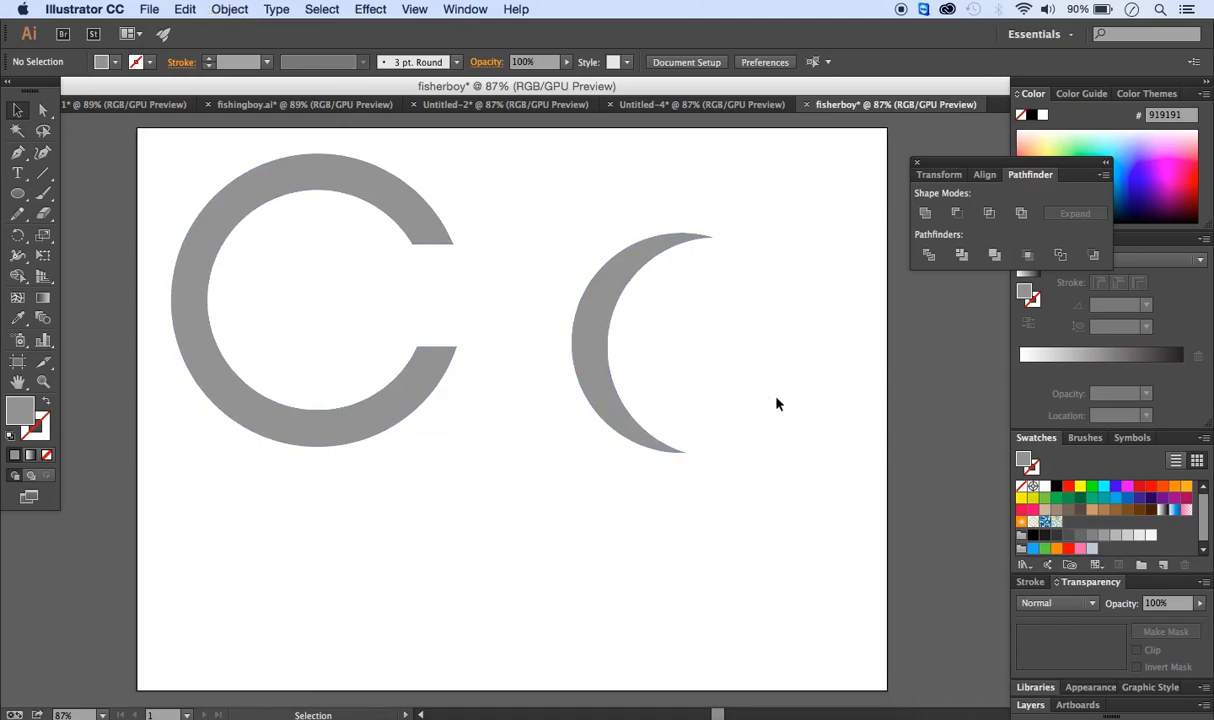
Step: Duplicate the crescent and place the copy over the original, shifted slightly to the right
click(601, 300)
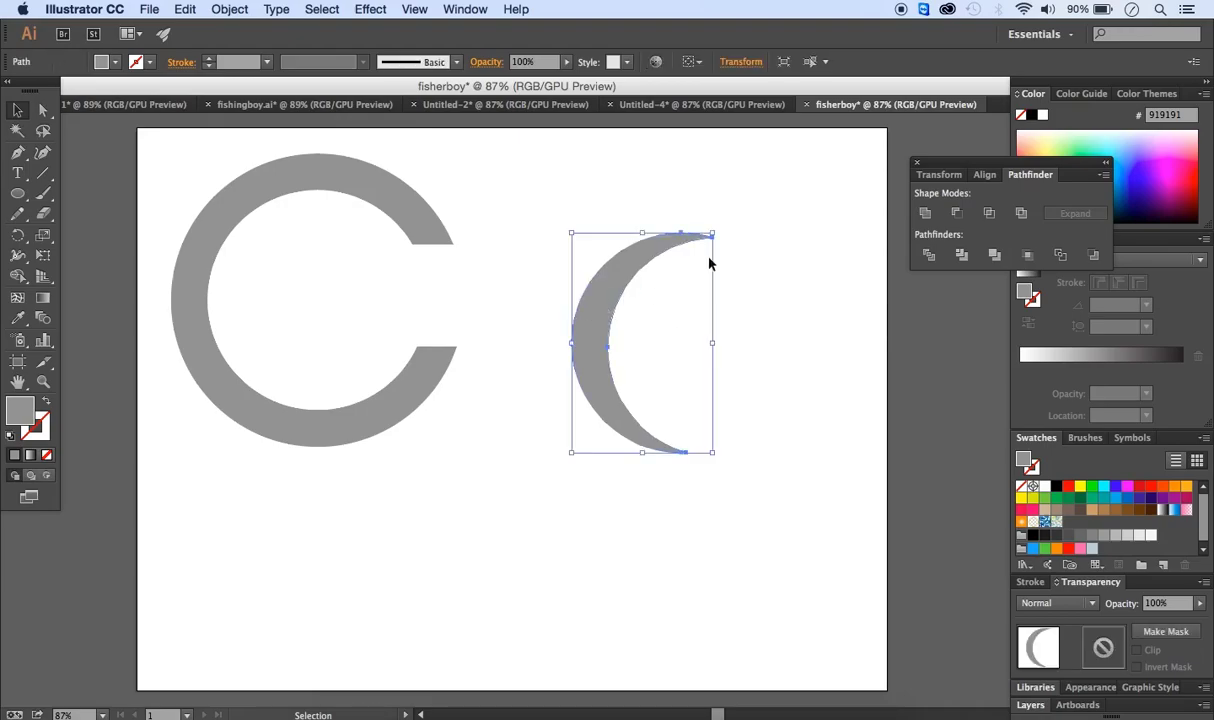
click(606, 379)
drag(605, 378, 683, 381)
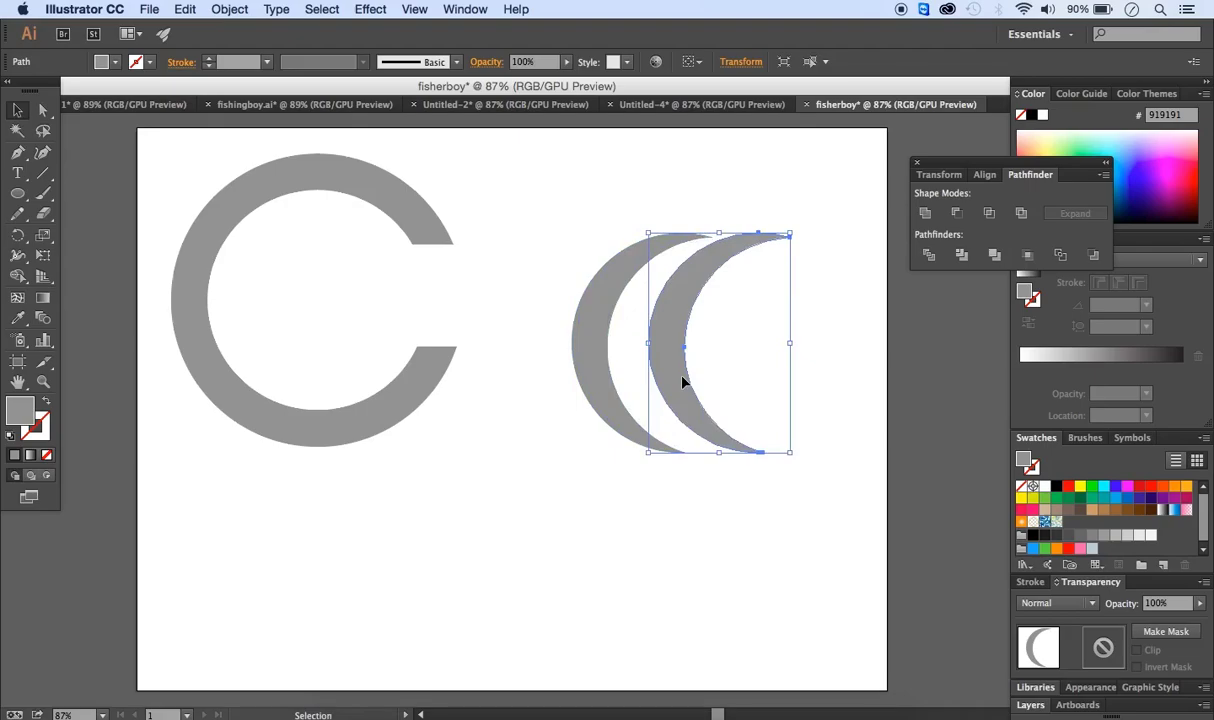
click(658, 309)
drag(658, 313, 623, 312)
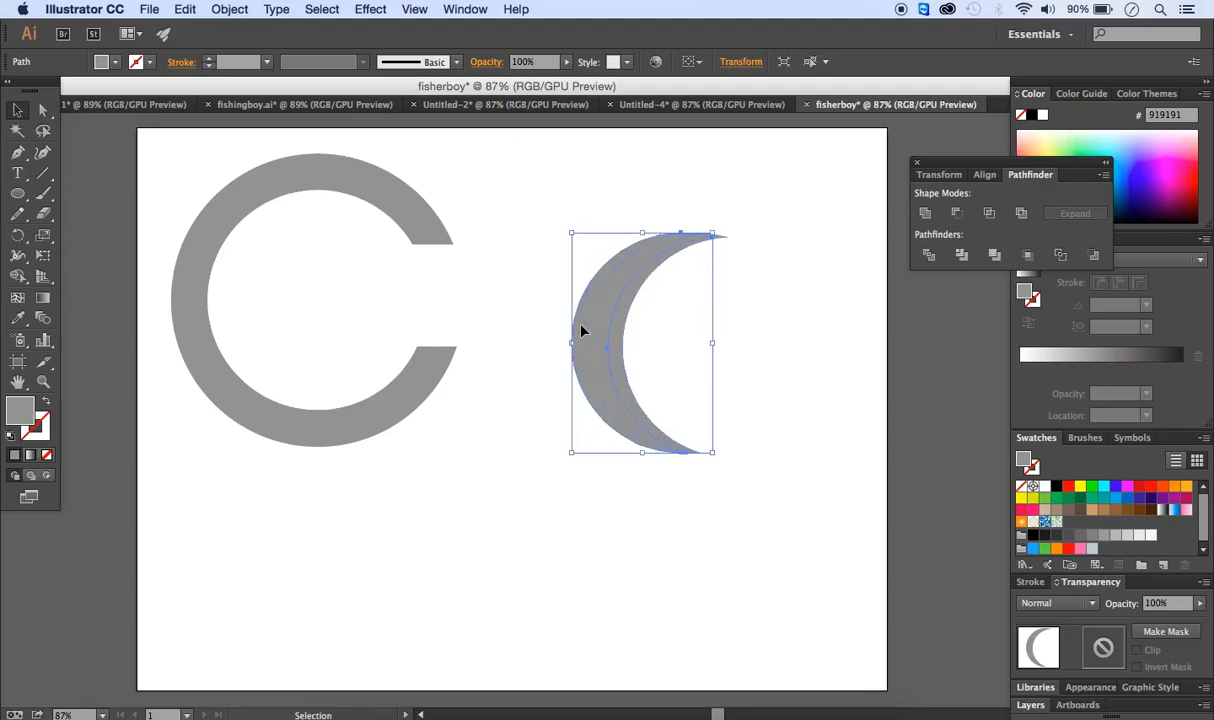
Step: Fill the rear crescent with near-black 020202
double_click(22, 420)
drag(732, 385, 726, 467)
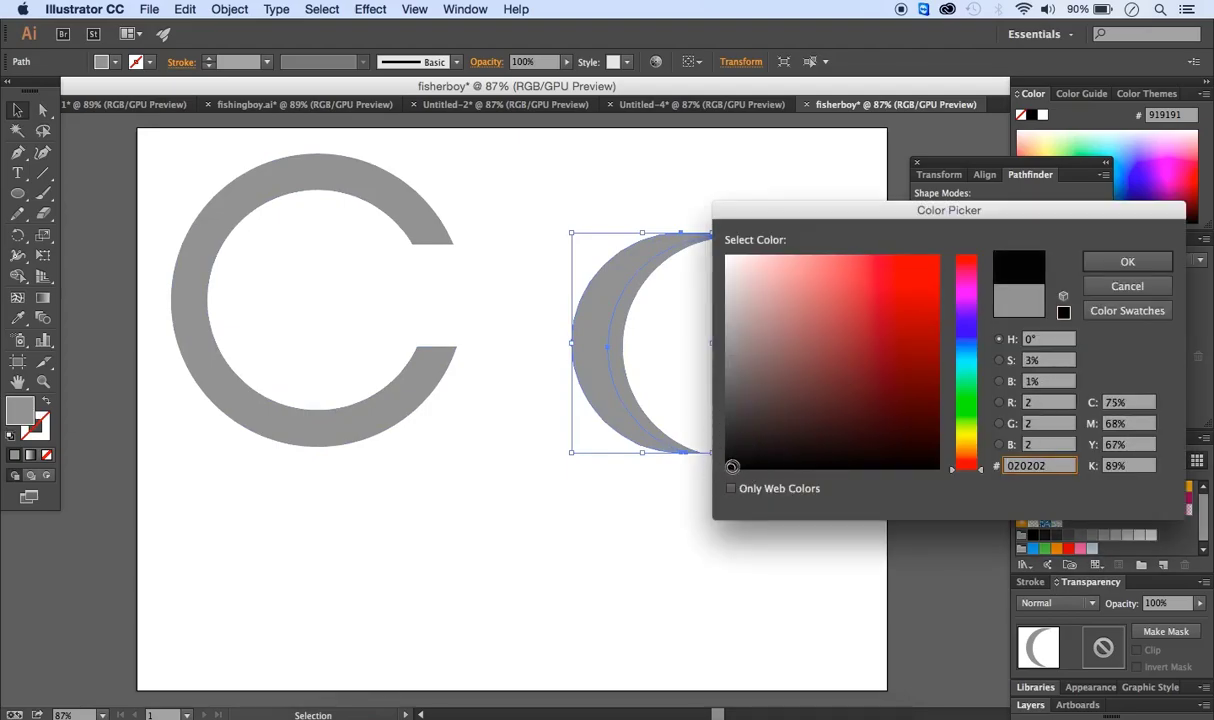
click(1108, 265)
click(740, 382)
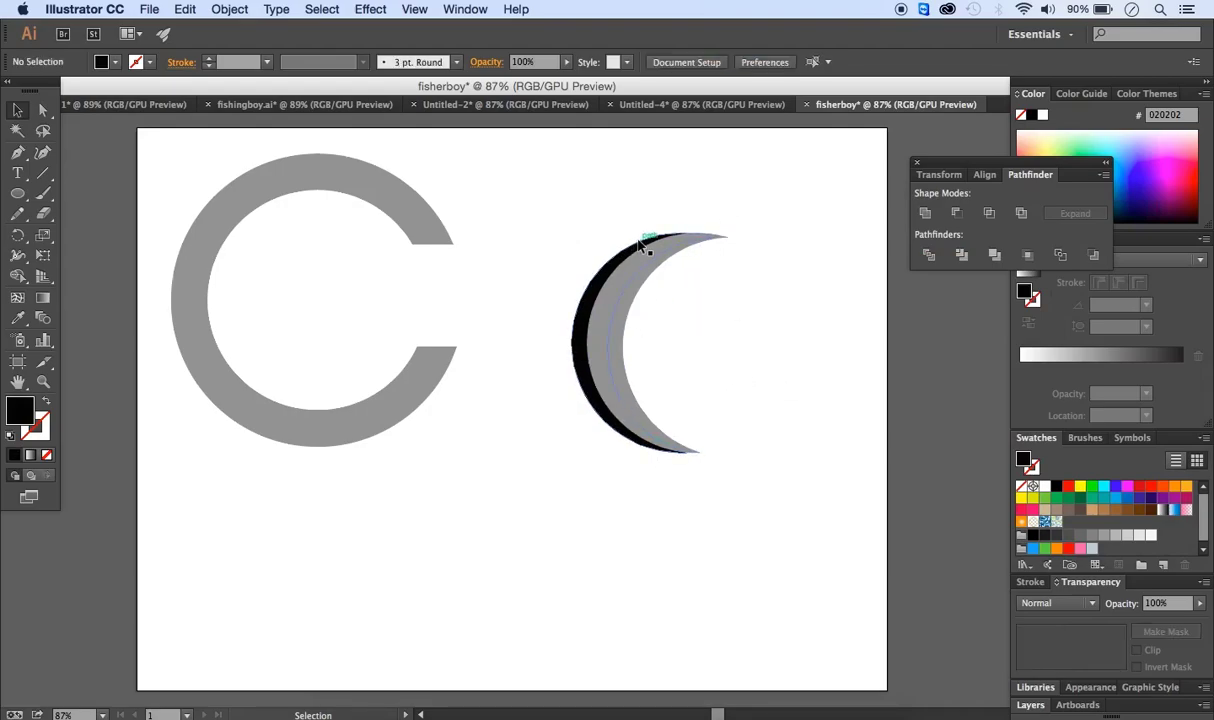
Step: Nudge the front grey crescent slightly left to narrow the black edge behind it
click(629, 313)
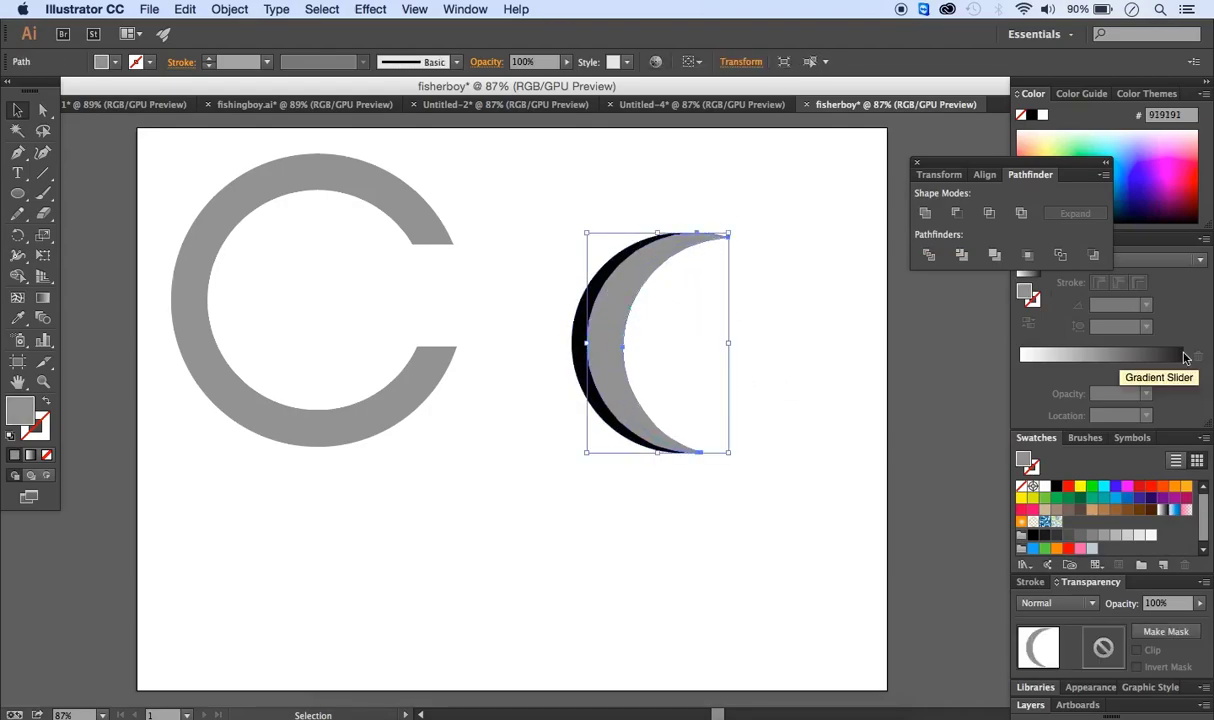
key(Left)
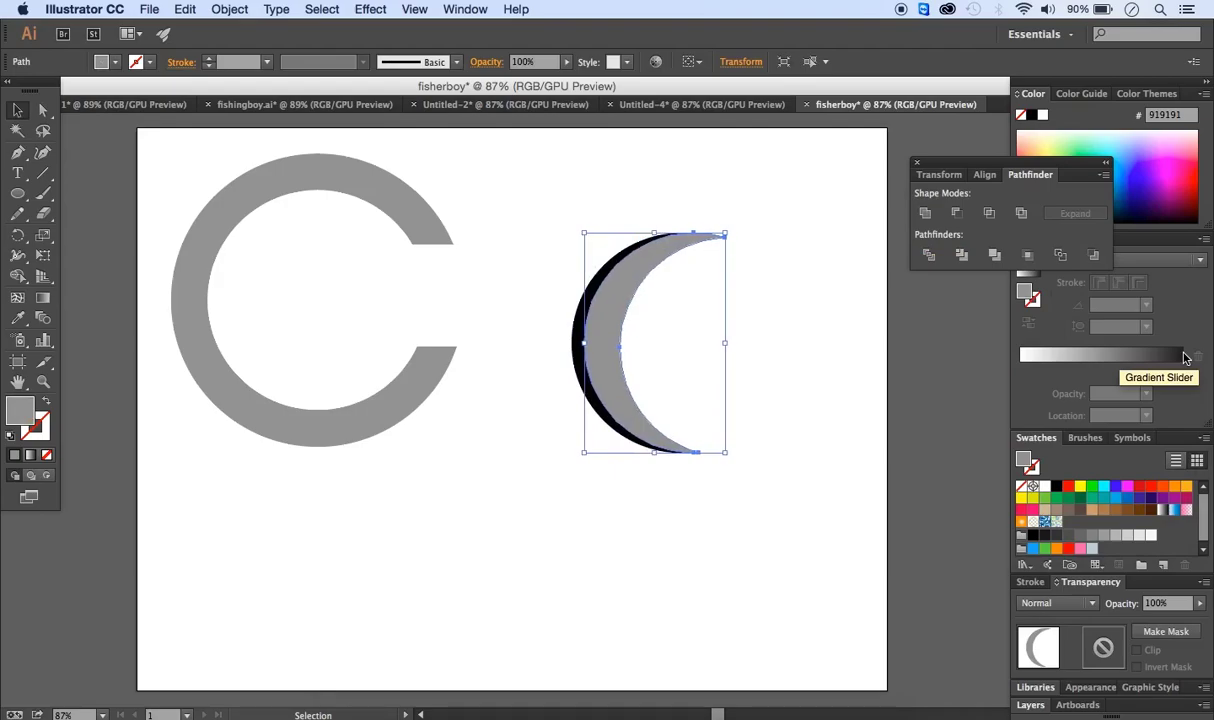
key(Left)
key(Left)
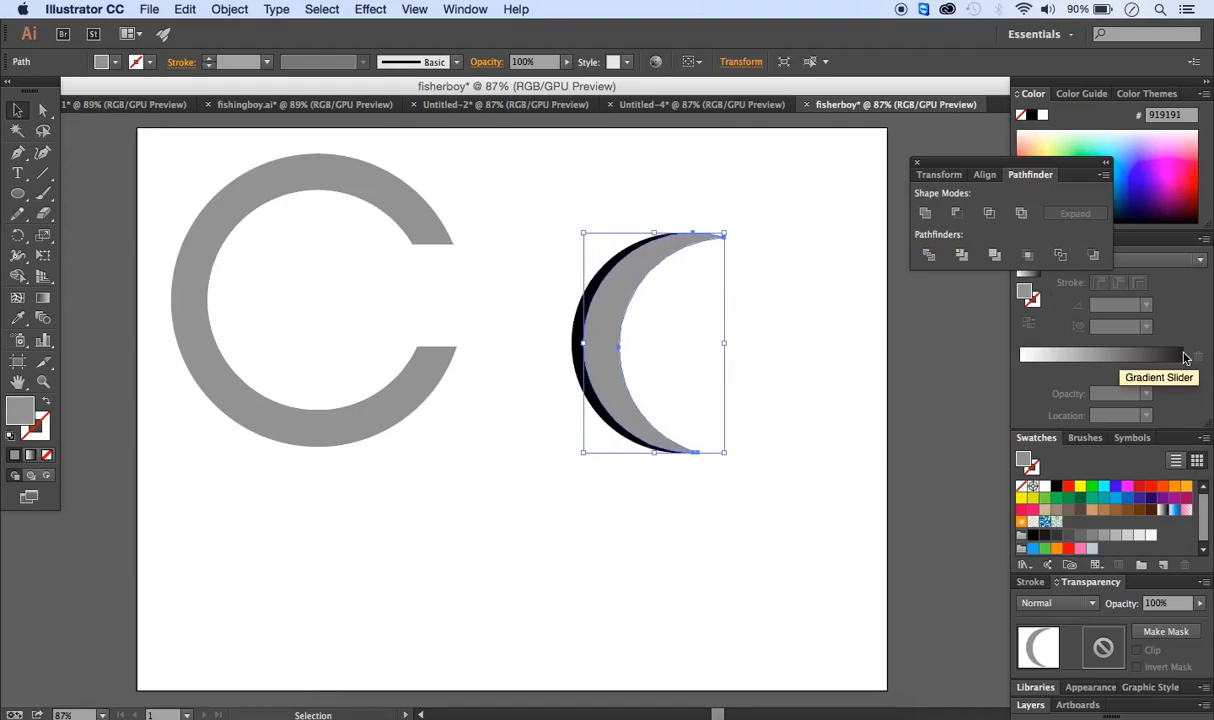
click(768, 483)
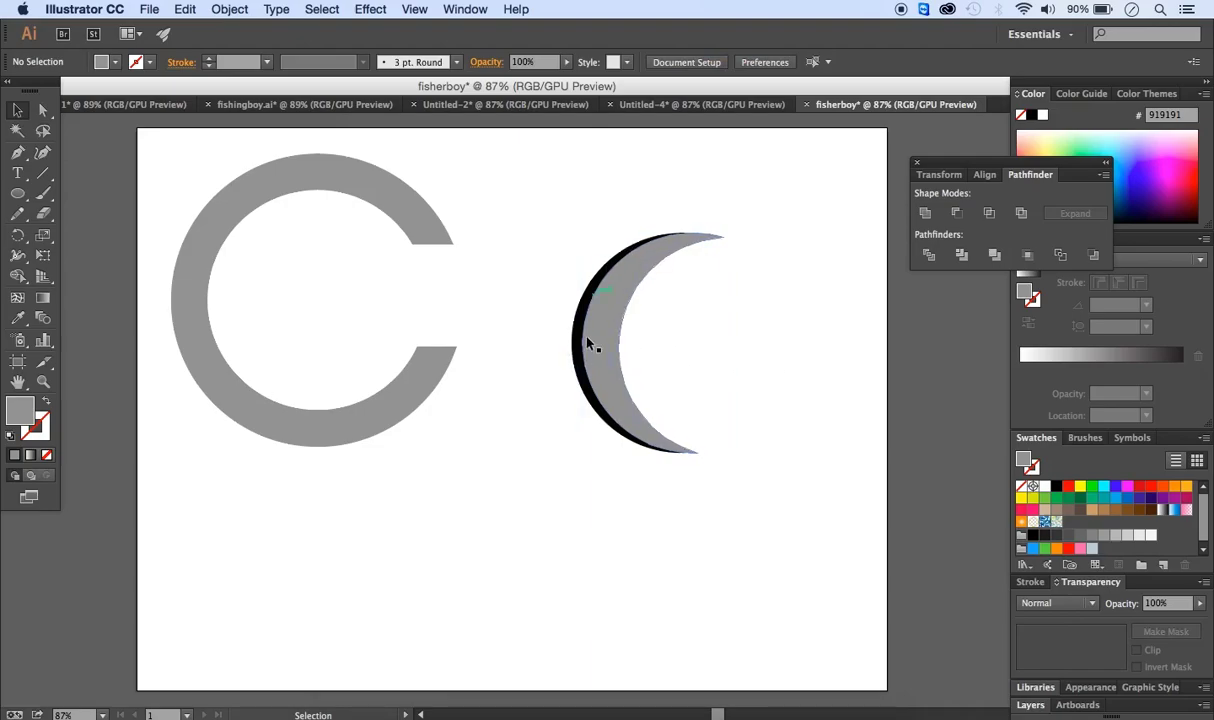
Step: Group the grey crescent with the black crescent behind it
click(17, 113)
drag(572, 188, 699, 469)
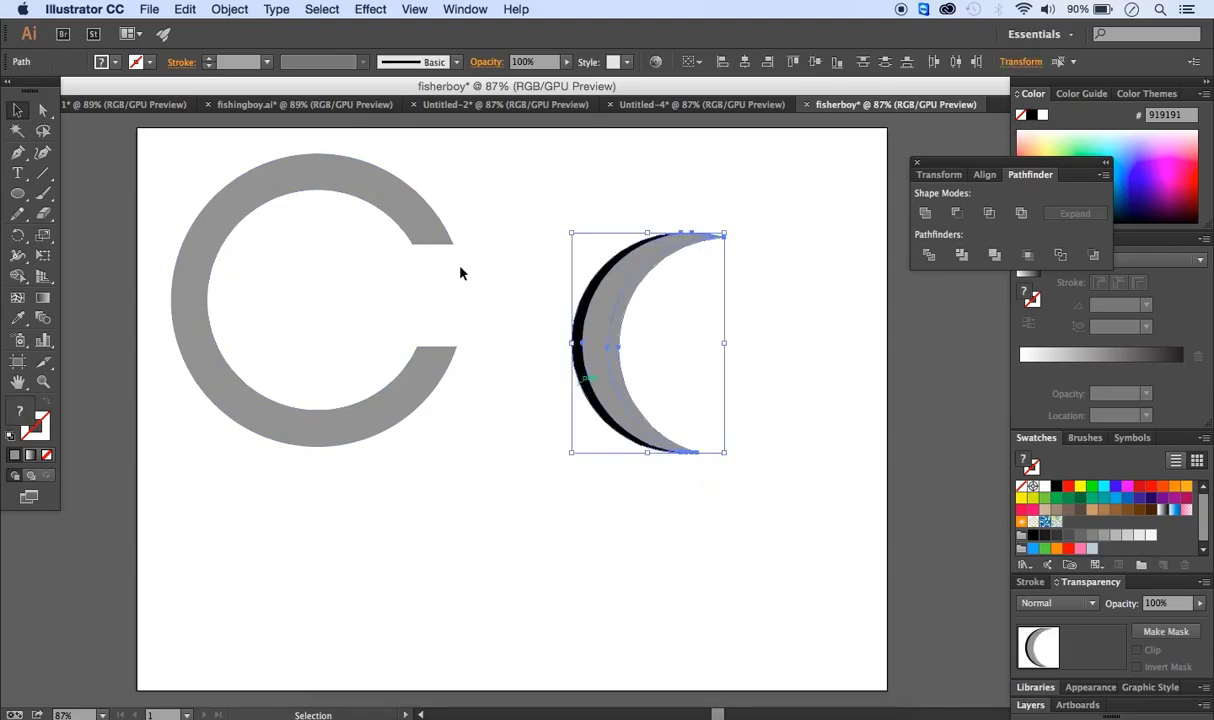
click(240, 12)
click(238, 71)
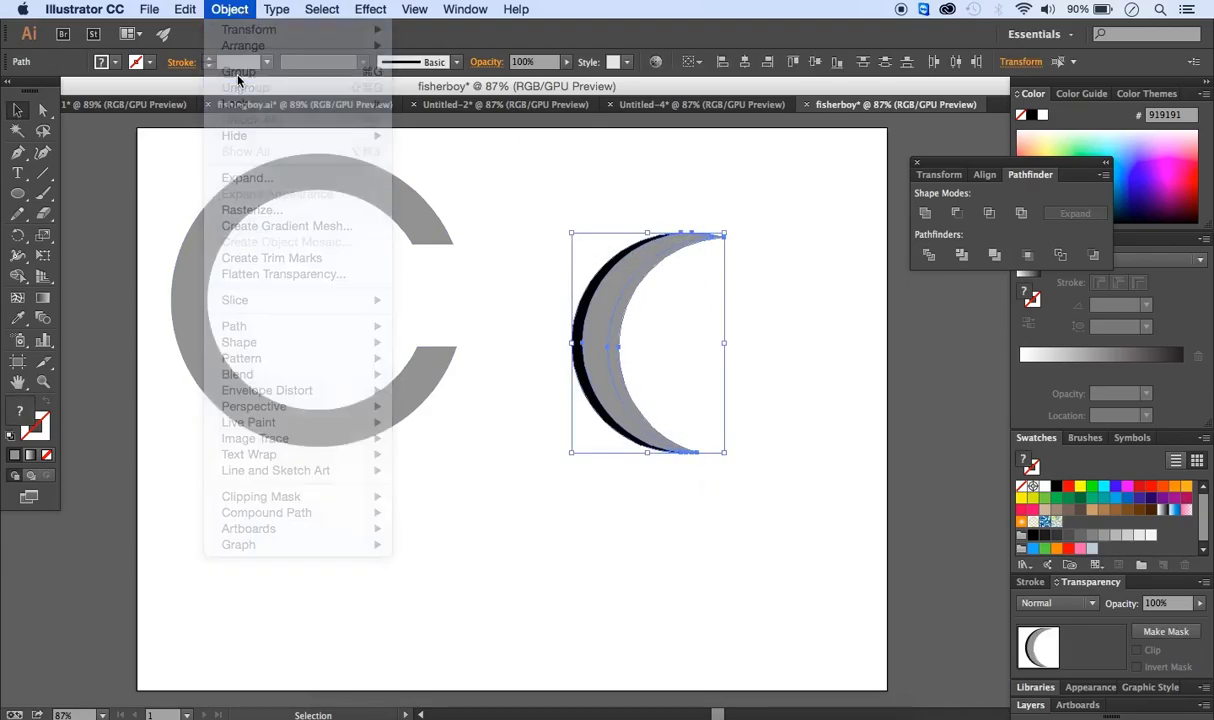
click(470, 458)
Step: Shift the crescent group down and left, and place a duplicate above it rotated clockwise into an arch
drag(580, 345, 577, 393)
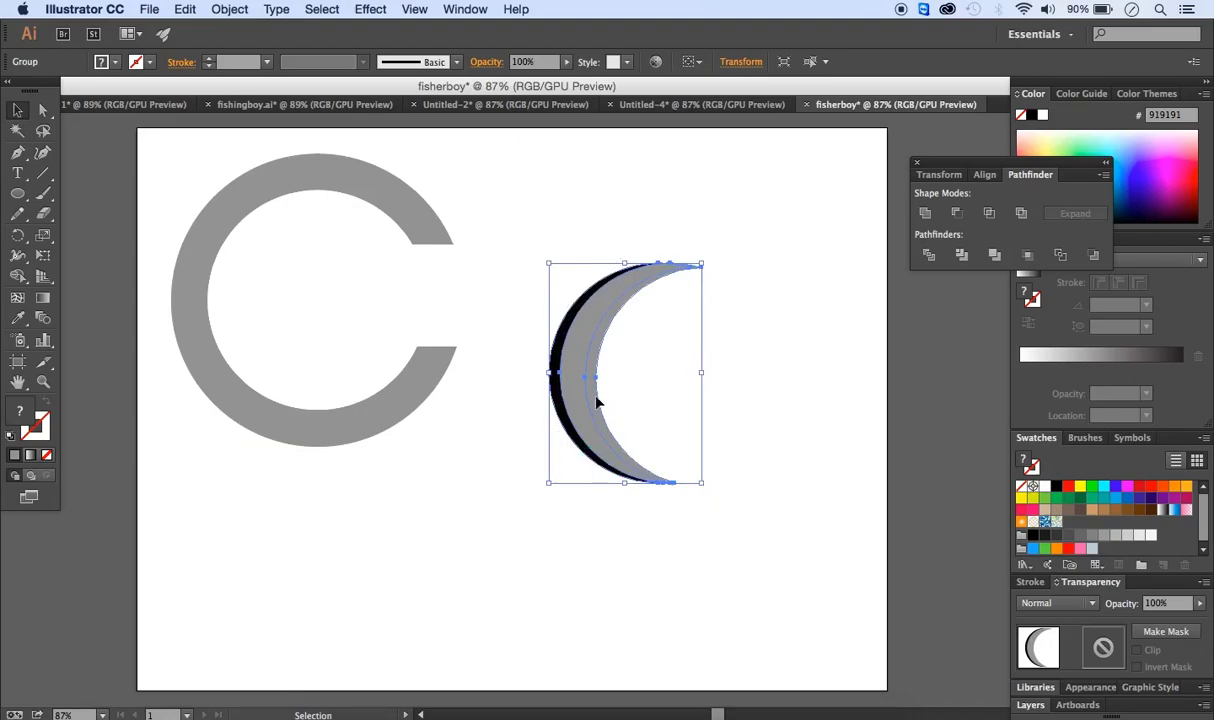
drag(596, 402, 686, 402)
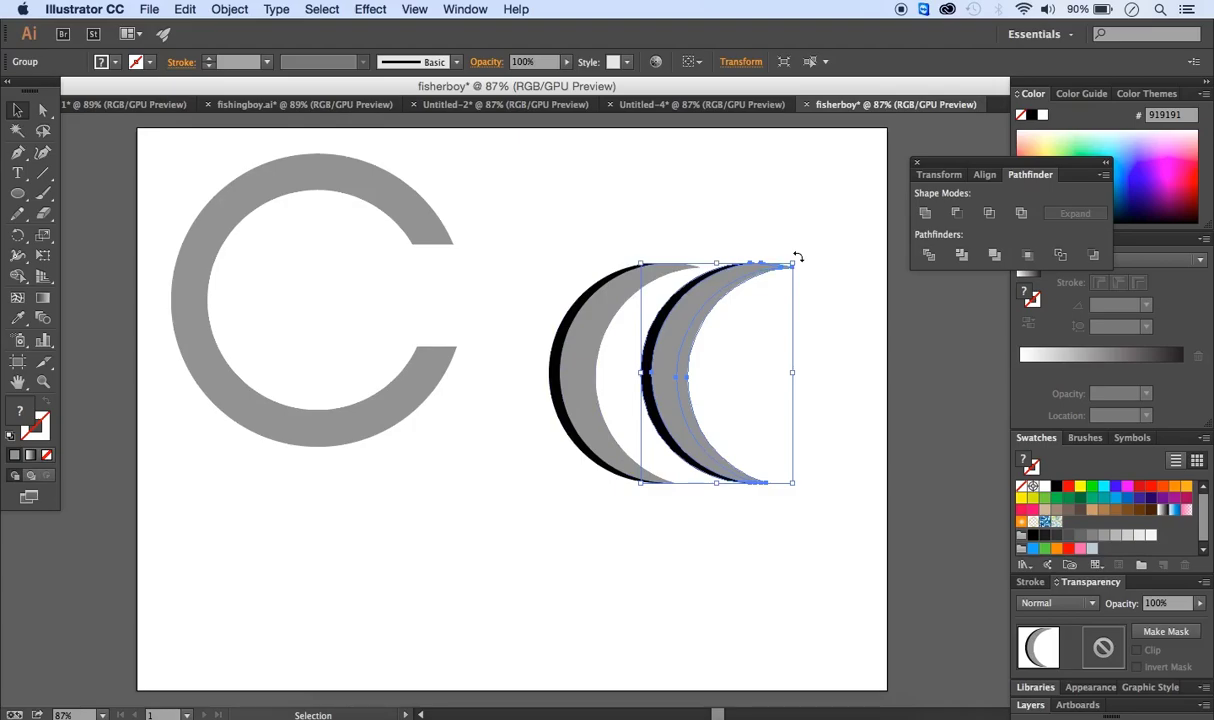
drag(797, 257, 818, 412)
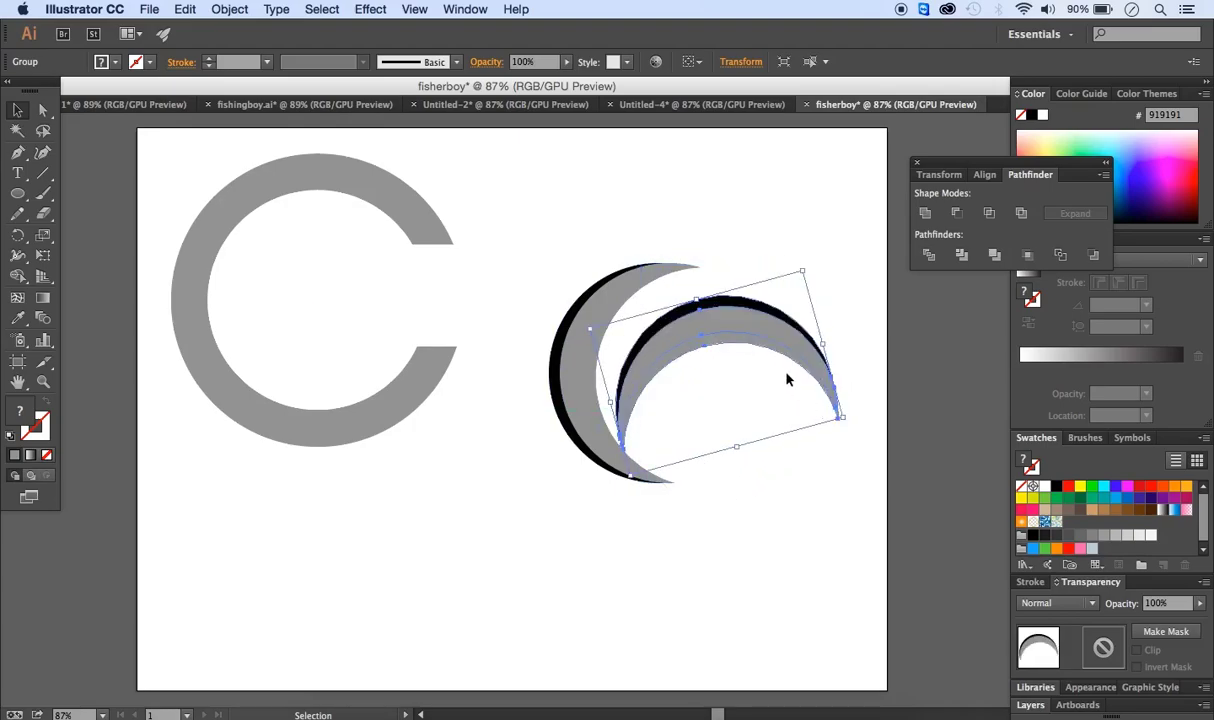
drag(772, 336, 718, 281)
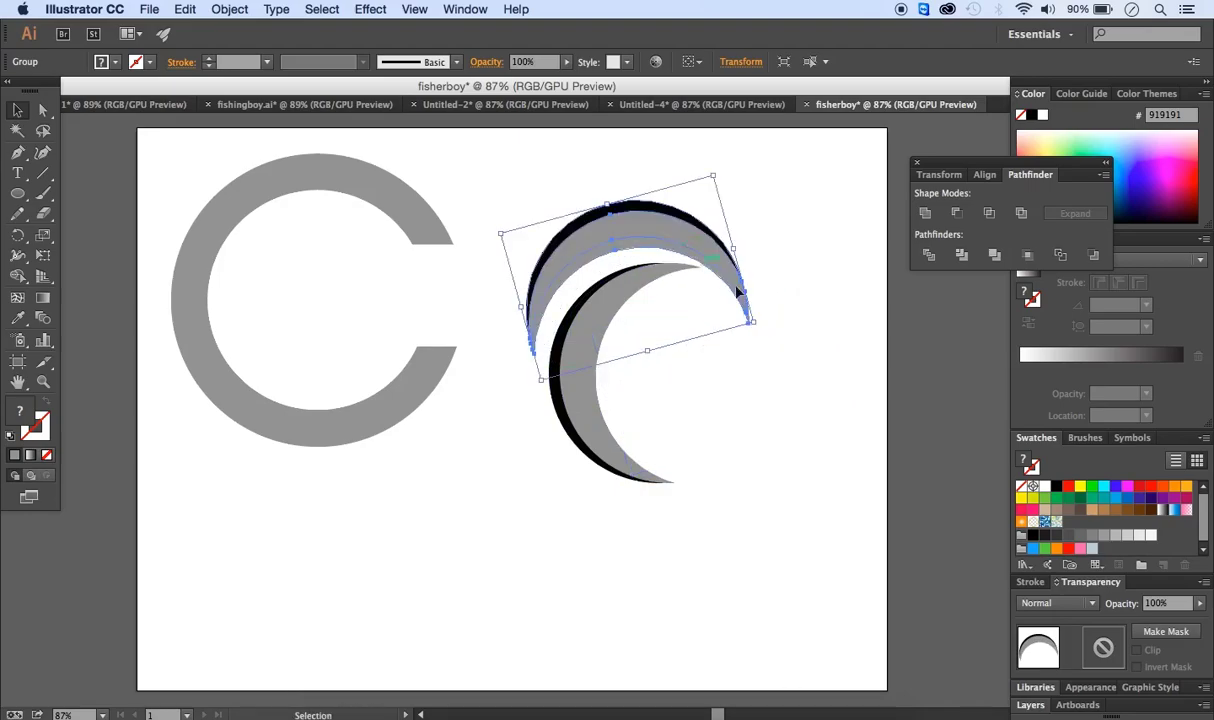
drag(758, 325, 762, 302)
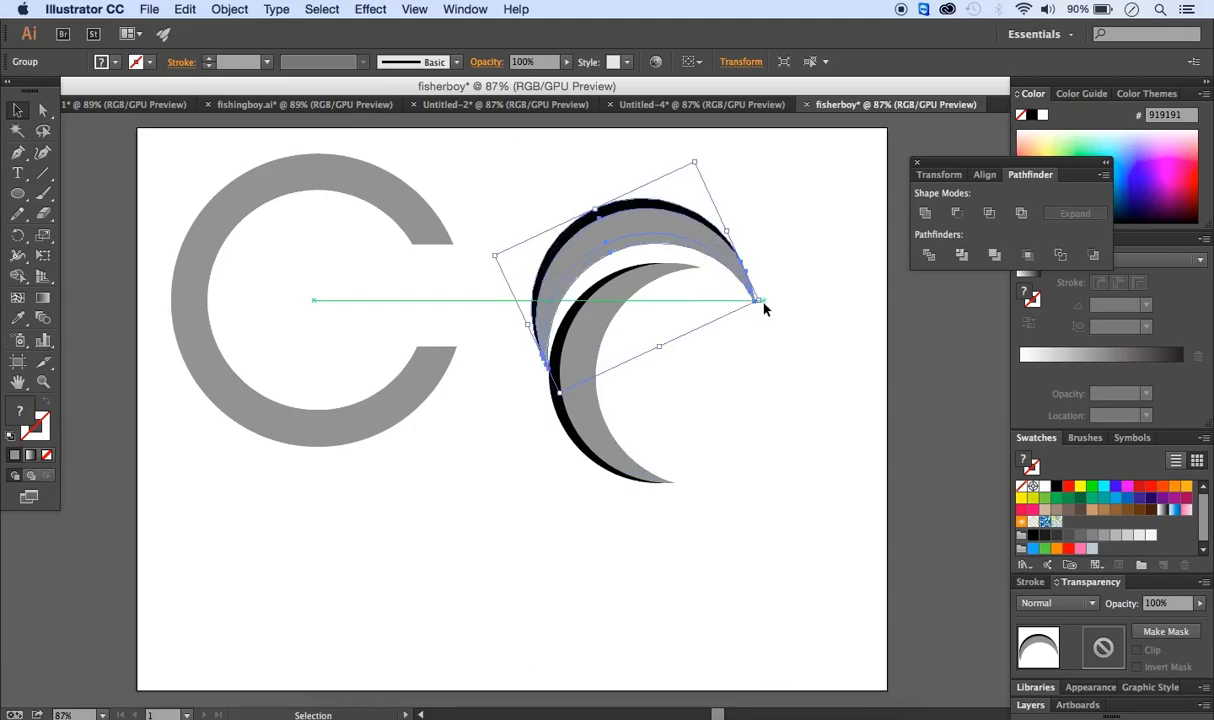
Step: Nudge the arched copy down and right until it overlaps the upper part of the first crescent
key(Down)
key(Down)
key(Down)
key(Down)
key(Down)
key(Down)
key(Down)
key(Down)
key(Right)
key(Right)
key(Right)
key(Right)
key(Right)
key(Right)
key(Right)
key(Right)
key(Down)
key(Down)
key(Down)
key(Down)
key(Down)
key(Right)
key(Right)
key(Right)
key(Down)
key(Down)
key(Down)
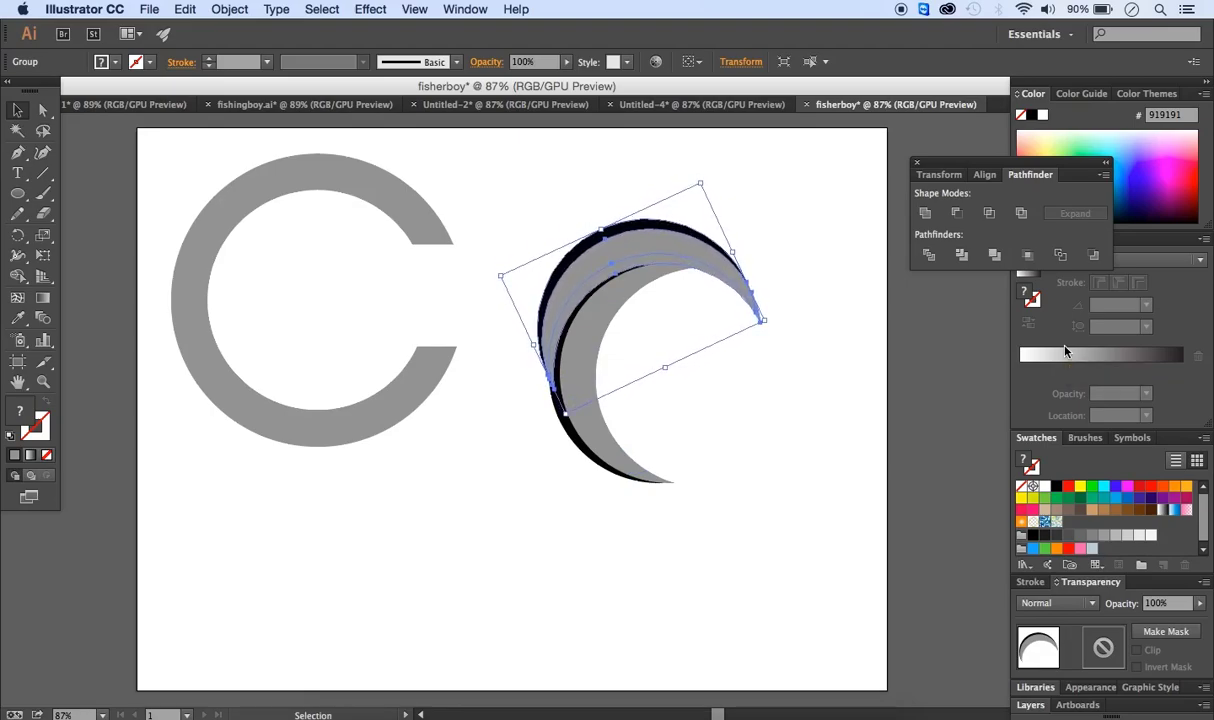
click(754, 519)
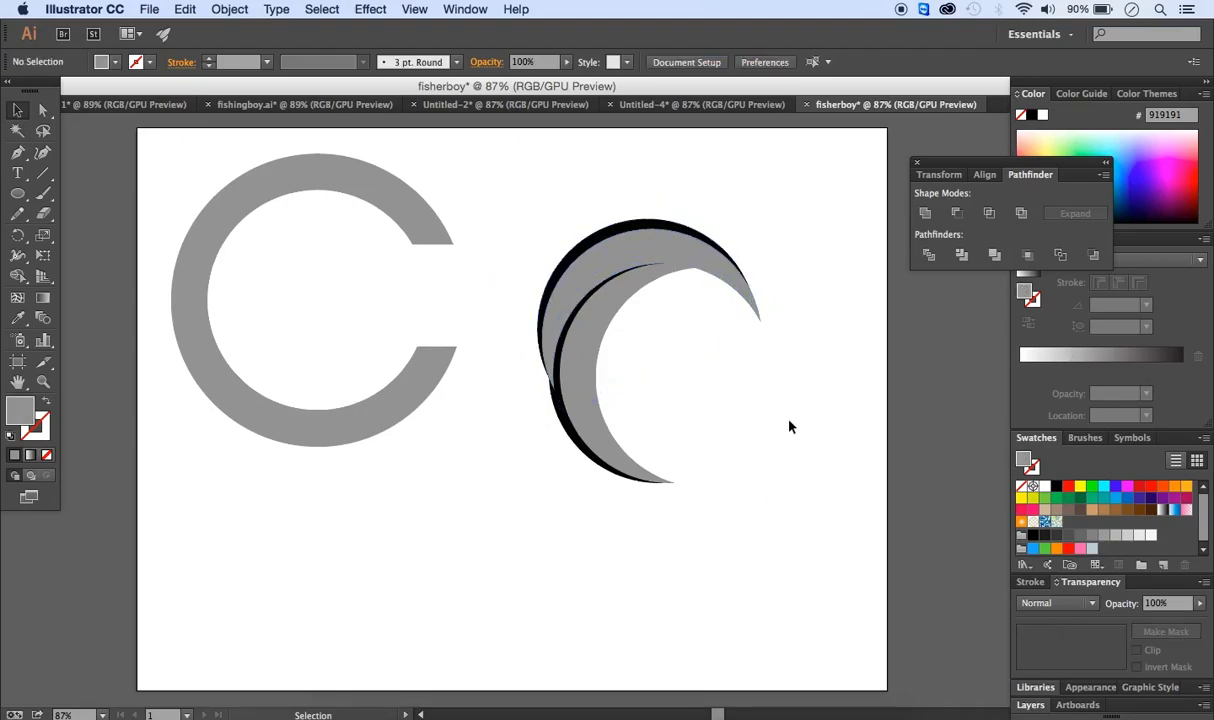
Step: Duplicate the arched crescent up and to the right and rotate the new copy further clockwise
click(671, 249)
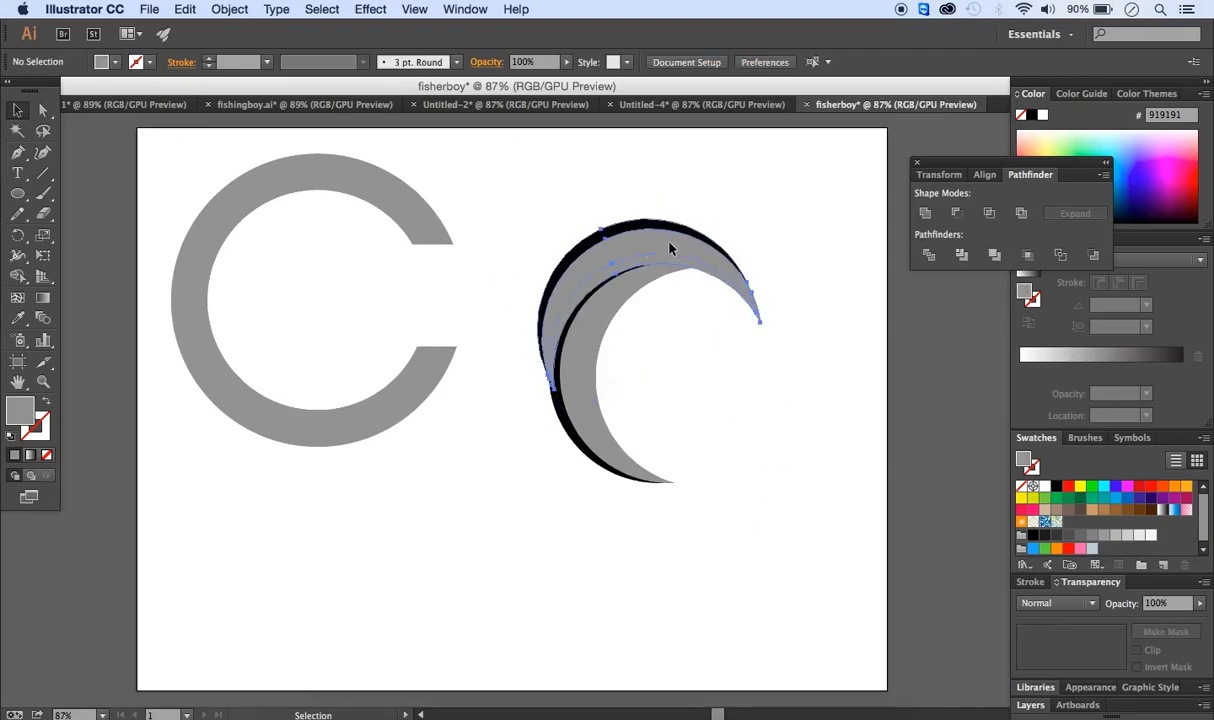
drag(671, 249, 764, 208)
drag(860, 274, 787, 467)
Step: Nudge the third crescent left and down until it overlaps the second crescent's outer edge without a gap
key(Left)
key(Left)
key(Left)
key(Left)
key(Left)
key(Left)
key(Left)
key(Left)
key(Left)
key(Left)
key(Left)
key(Left)
key(Left)
key(Left)
key(Left)
key(Left)
key(Left)
key(Down)
key(Down)
key(Down)
key(Down)
key(Down)
key(Down)
key(Down)
key(Down)
key(Left)
key(Left)
key(Left)
key(Left)
key(Left)
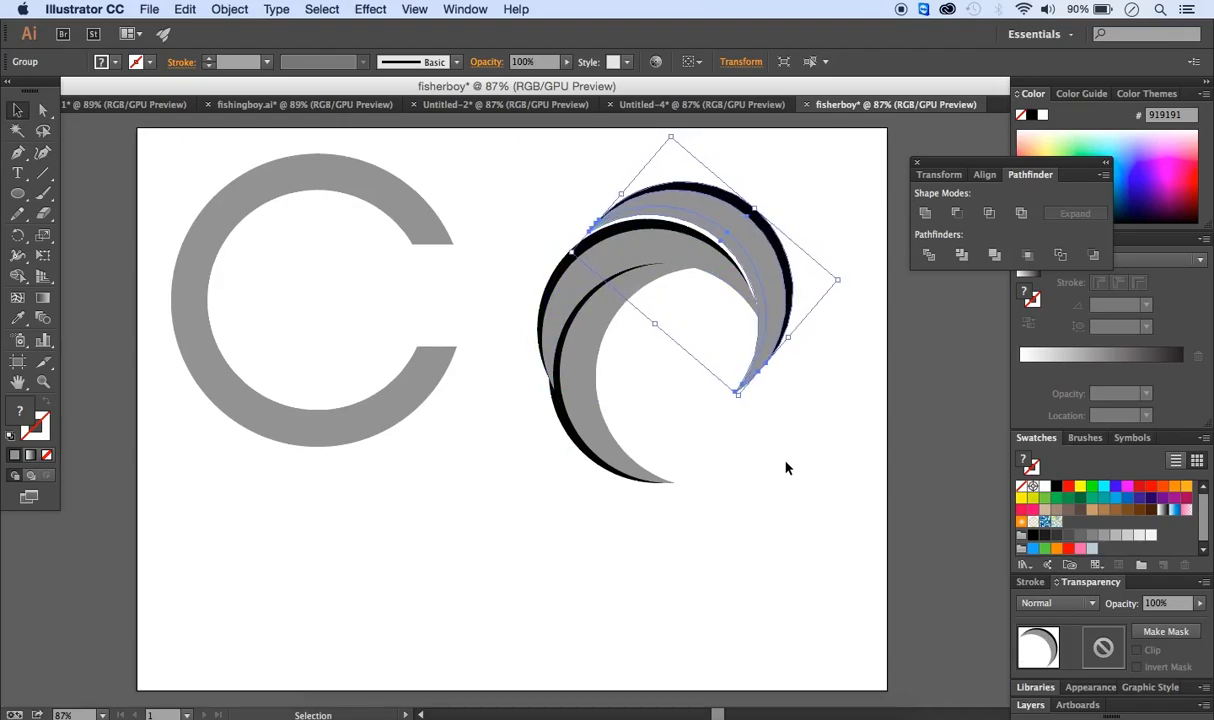
key(Down)
key(Down)
key(Right)
key(Right)
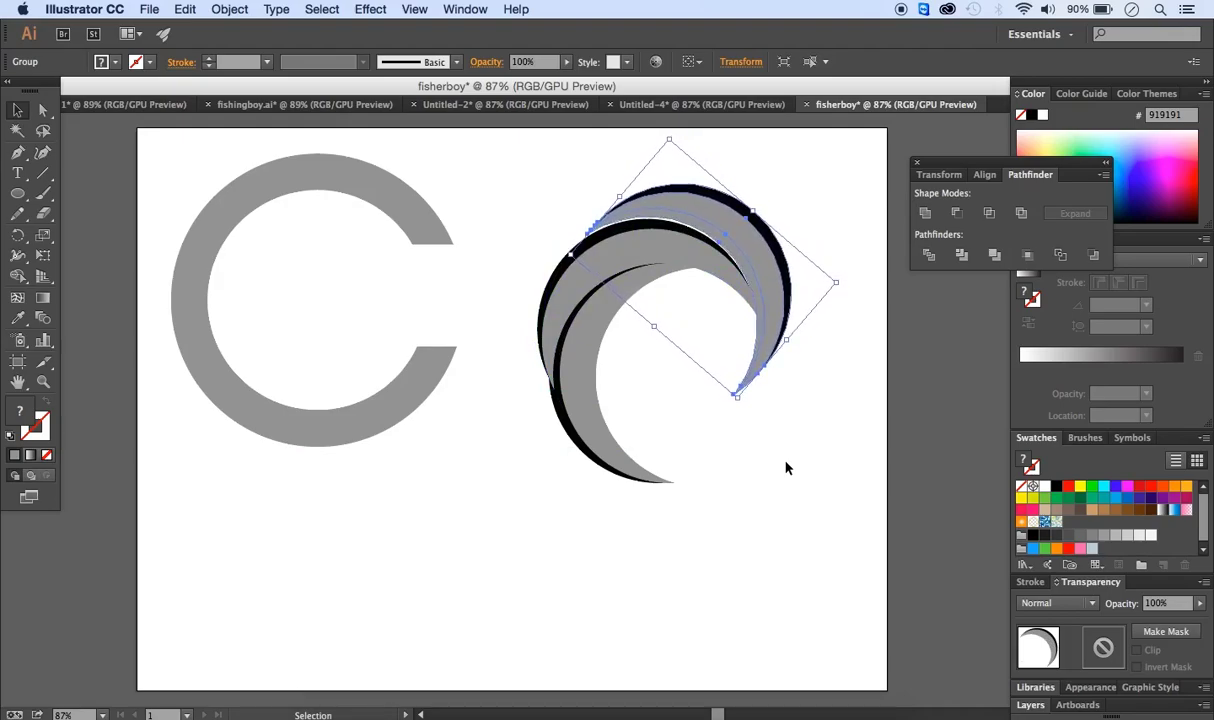
key(Down)
key(Down)
key(Left)
key(Down)
key(Down)
key(Down)
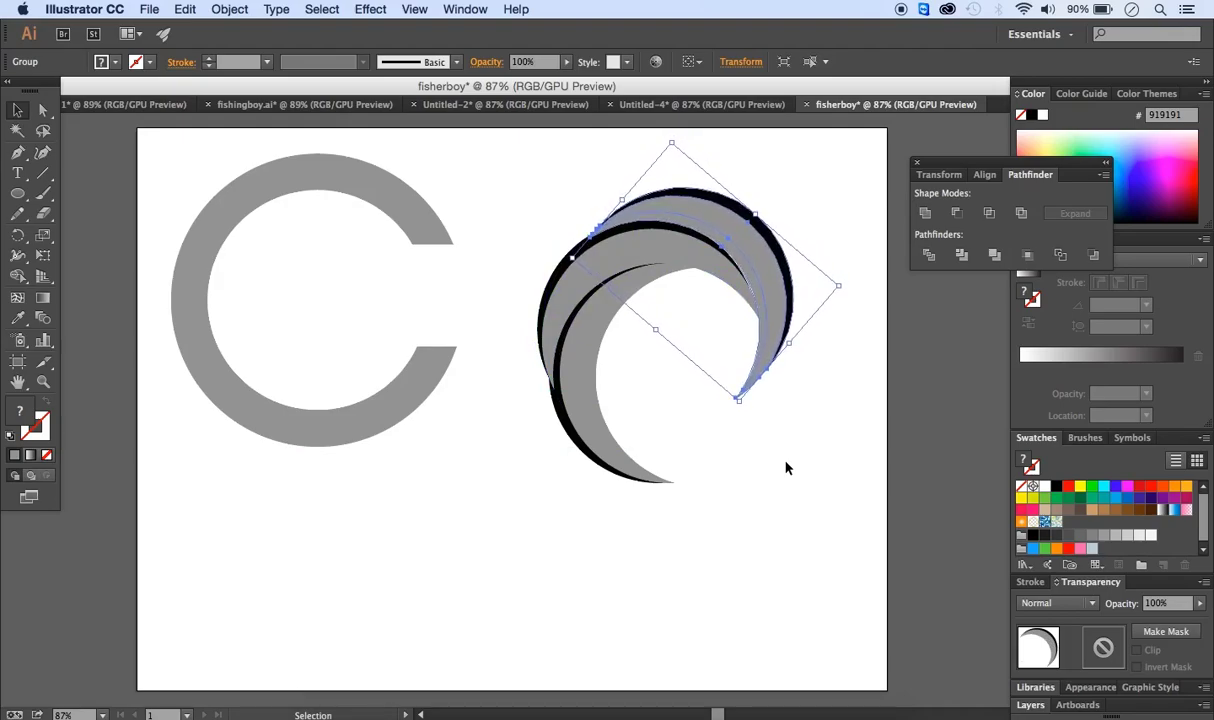
click(786, 468)
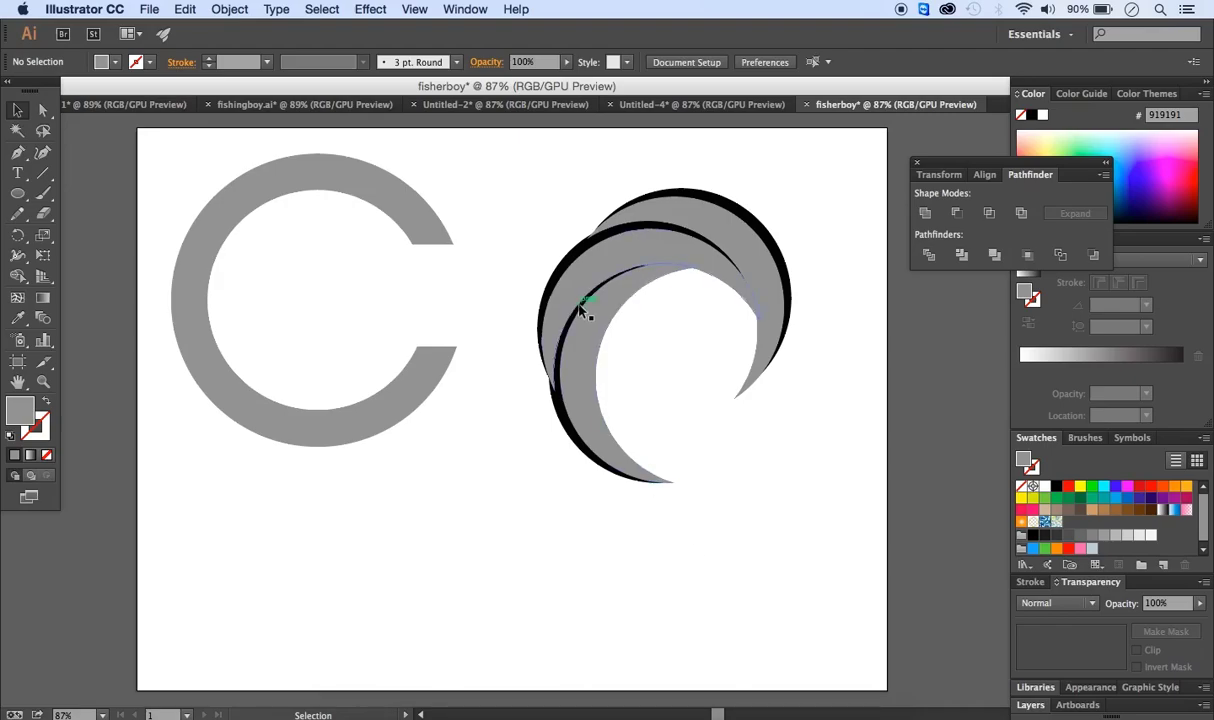
Step: Group the three overlapping crescents into one swirl
drag(523, 179, 851, 518)
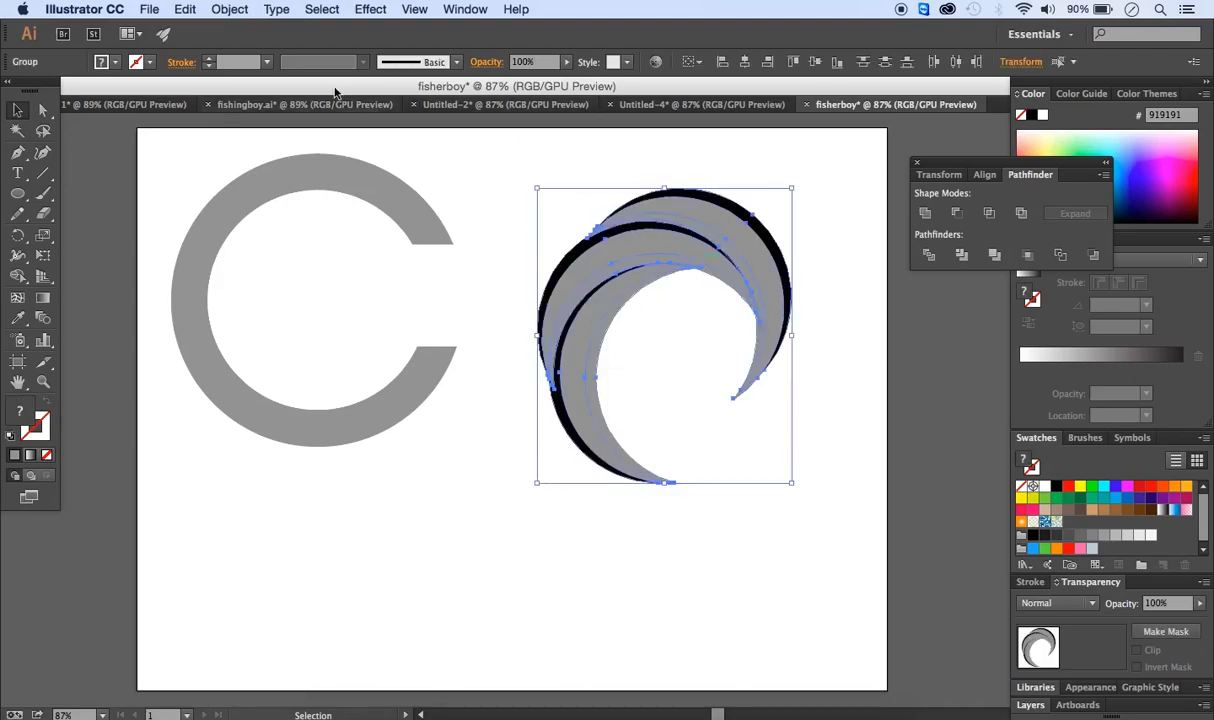
click(232, 10)
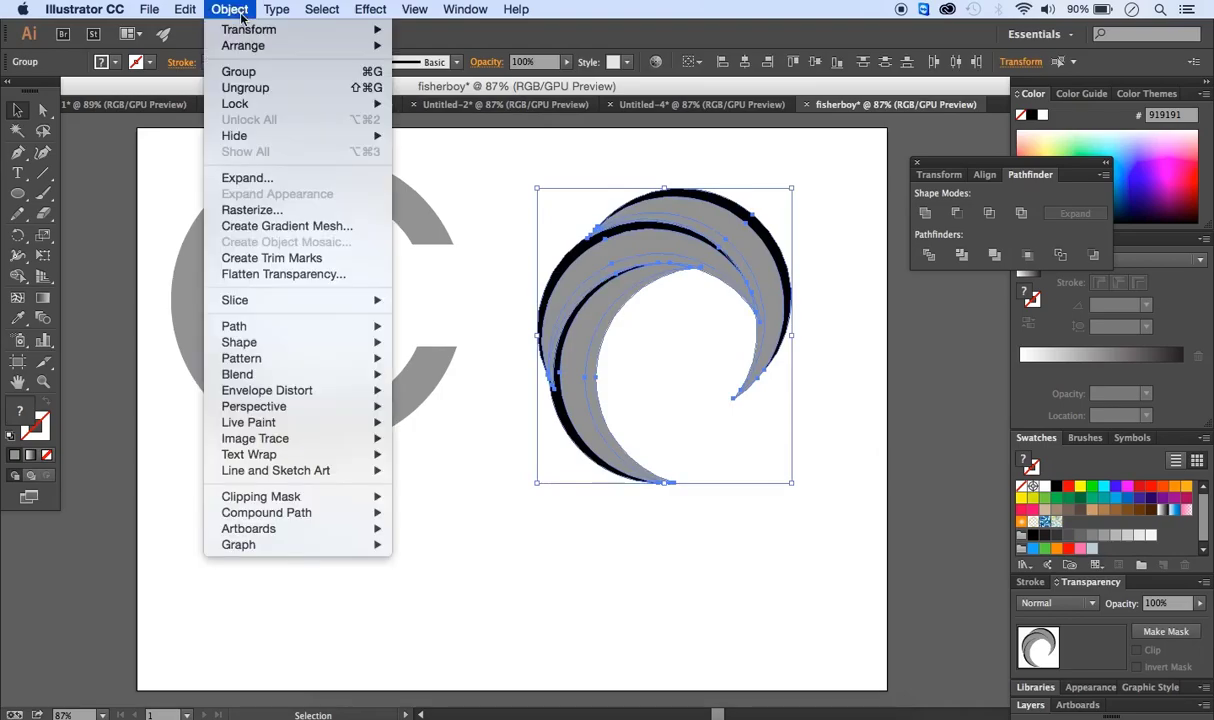
click(261, 90)
click(798, 456)
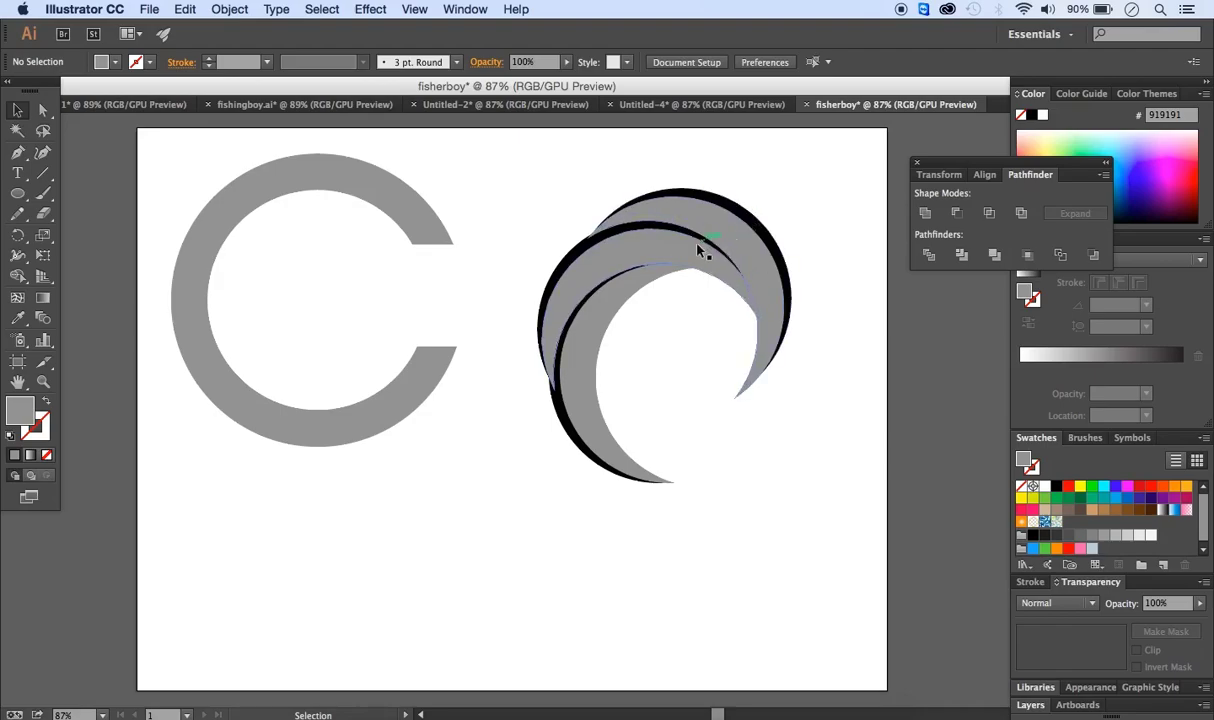
Step: Fill the grouped crescent swirl with the default white-to-black linear gradient
click(614, 246)
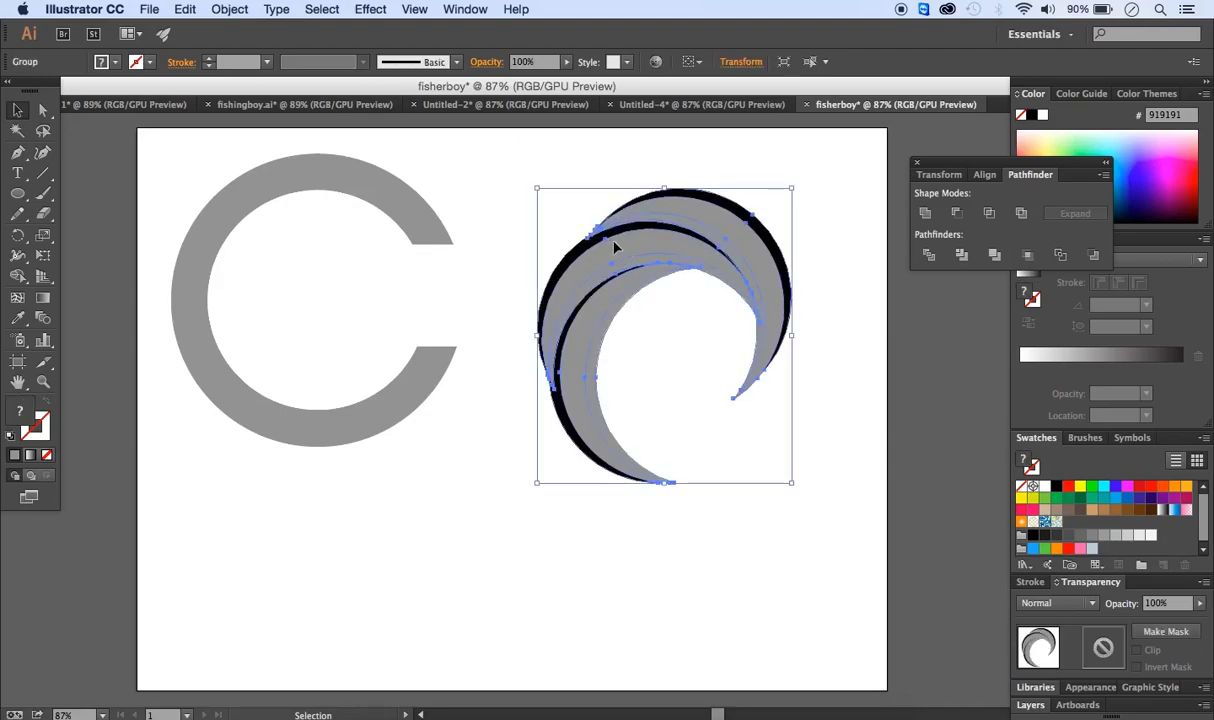
click(33, 456)
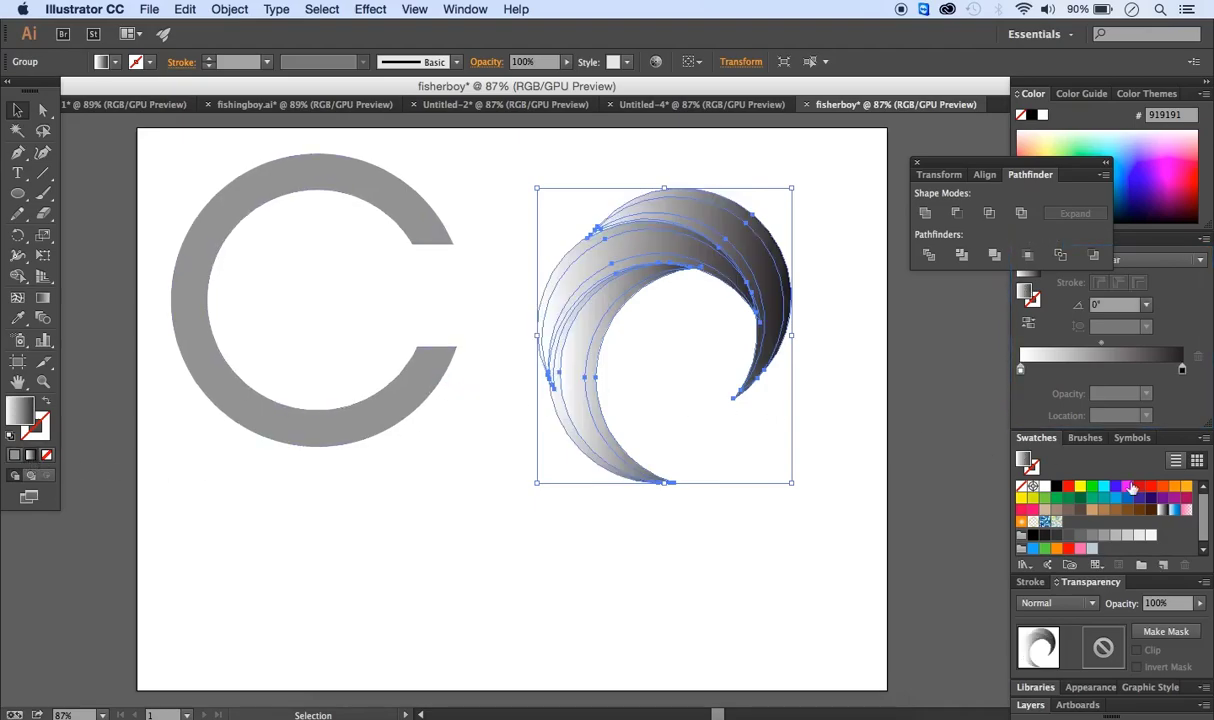
Step: Change the crescent swirl's gradient to radial and shift its midpoint to about 82% so the white area widens
click(917, 163)
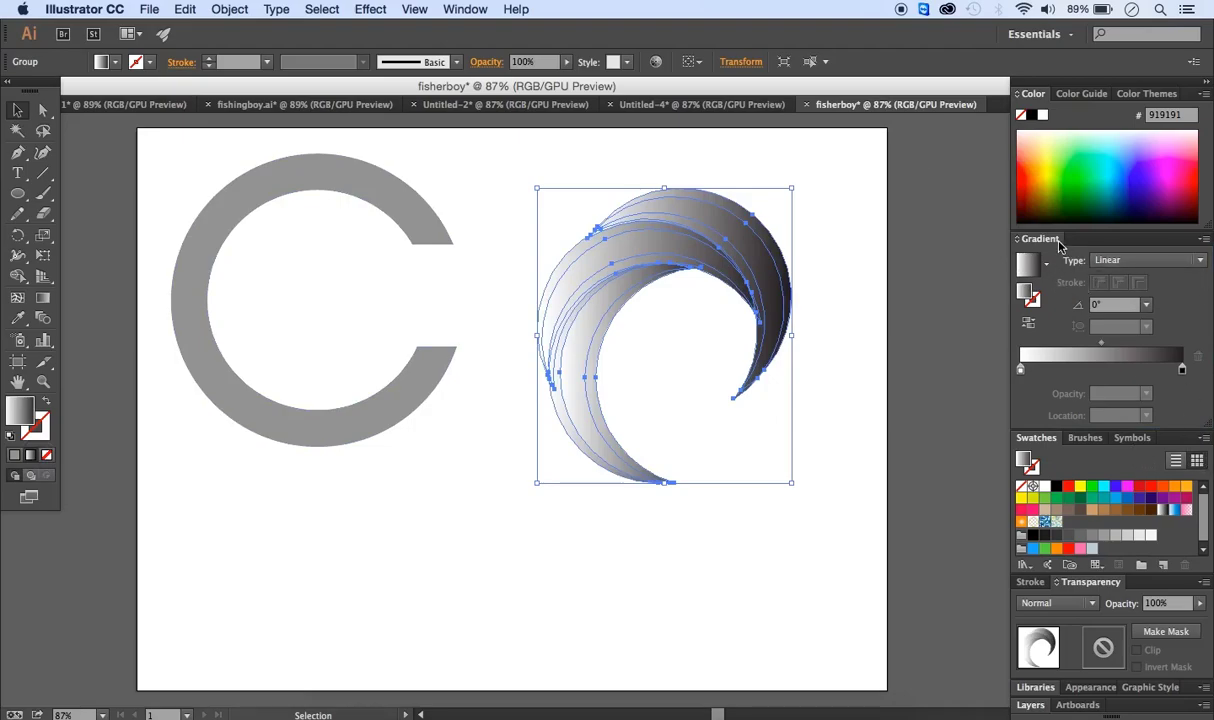
drag(1057, 238, 925, 205)
click(894, 198)
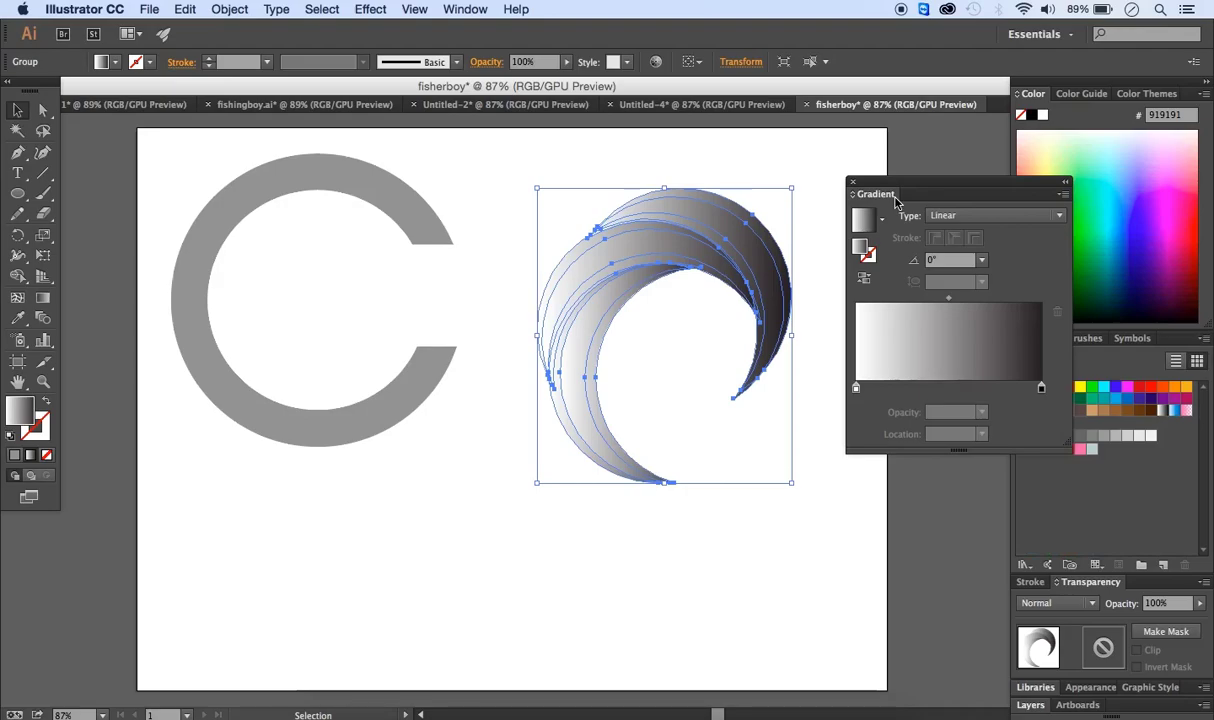
drag(892, 184, 873, 165)
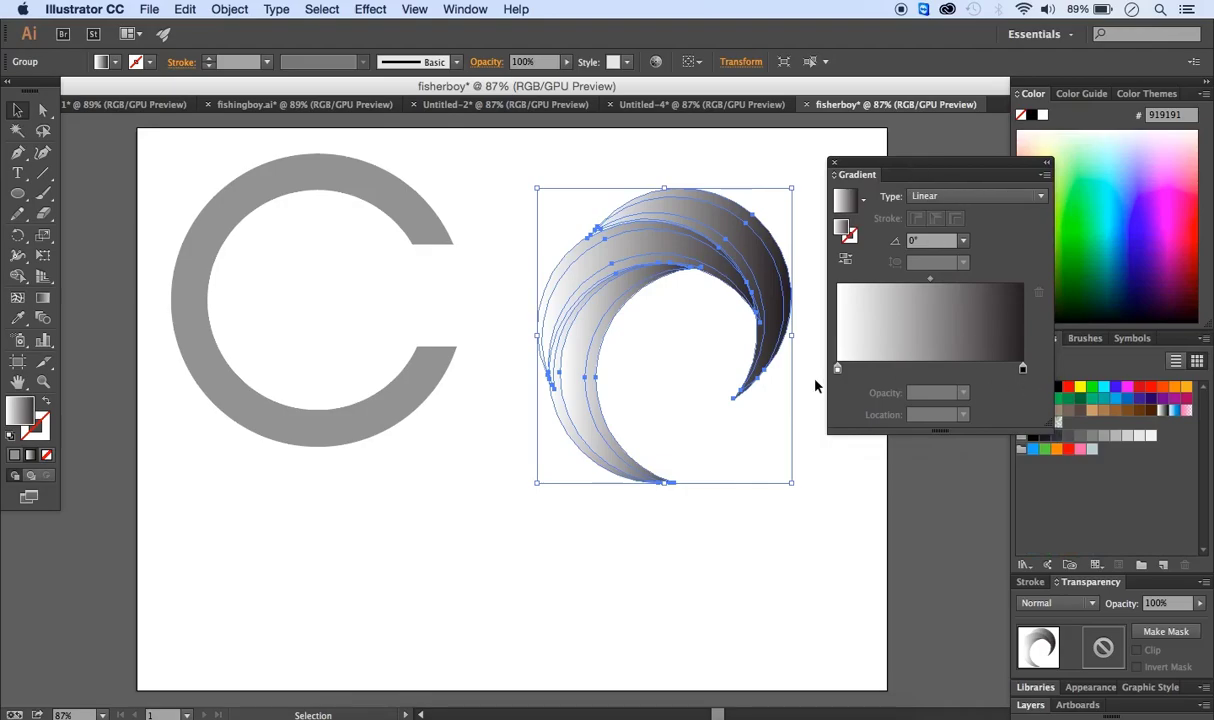
click(929, 197)
click(968, 233)
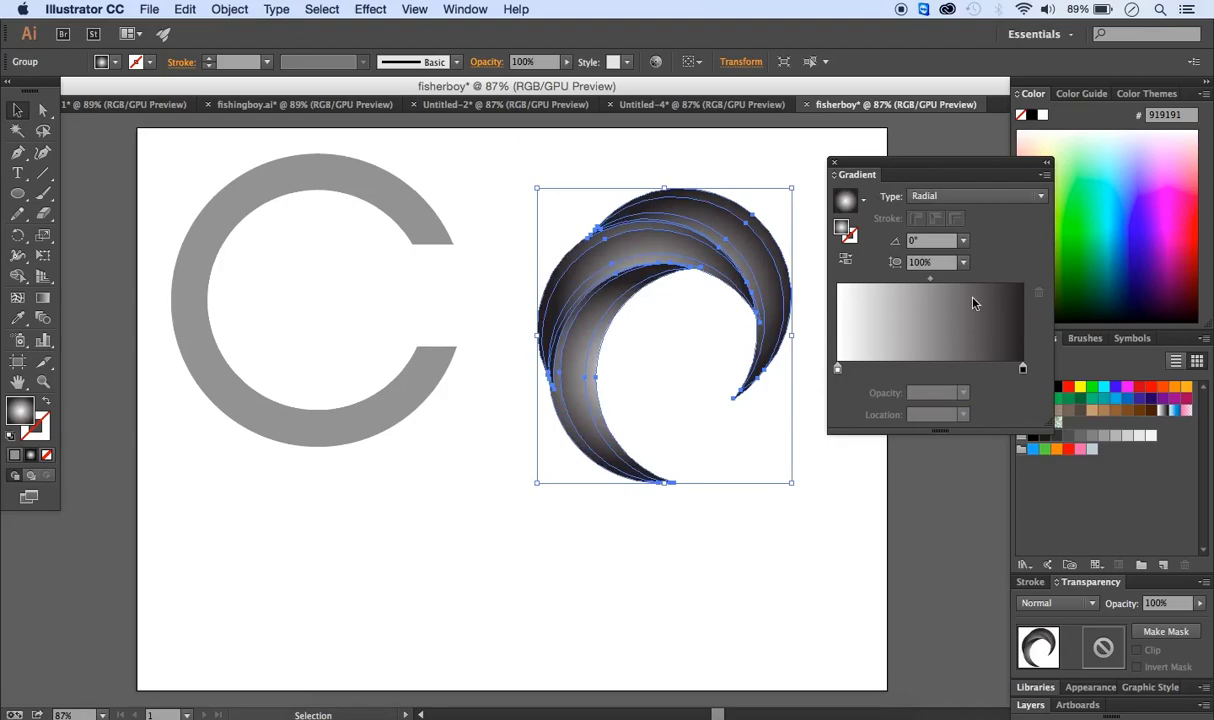
drag(932, 285, 992, 285)
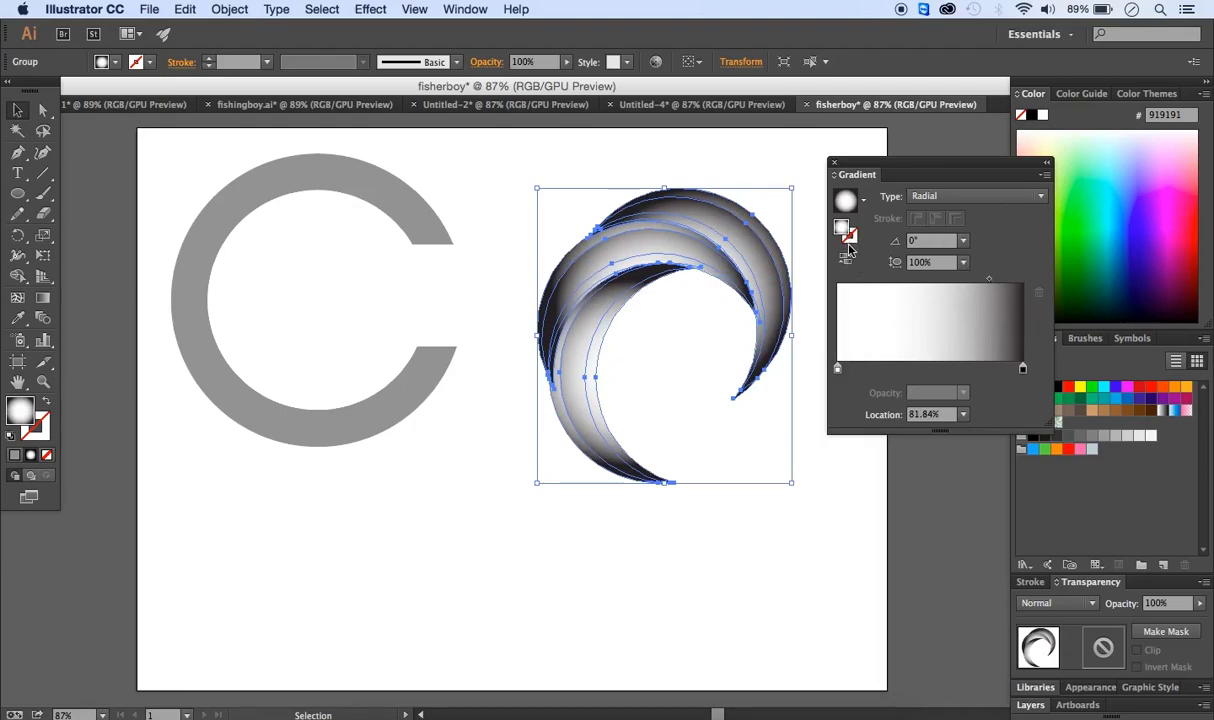
click(476, 498)
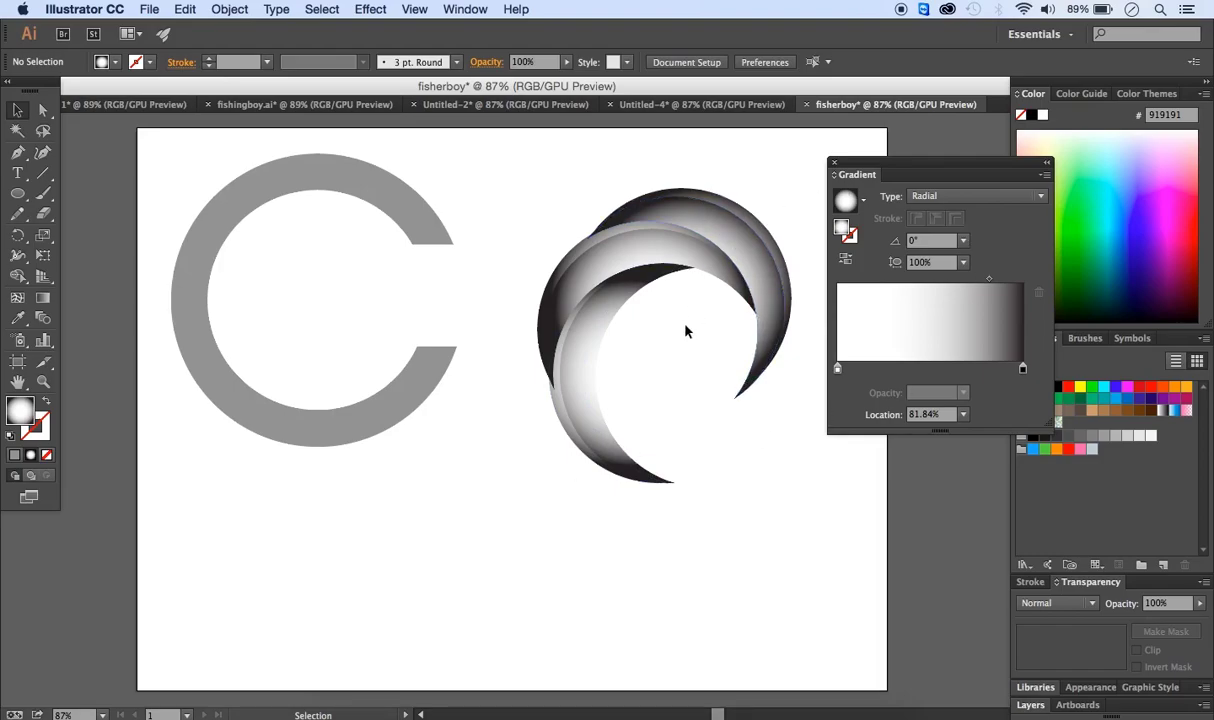
Step: Fill the C shape with the same radial gradient and move the crescent swirl onto its left side, aligning the outer edges
click(356, 184)
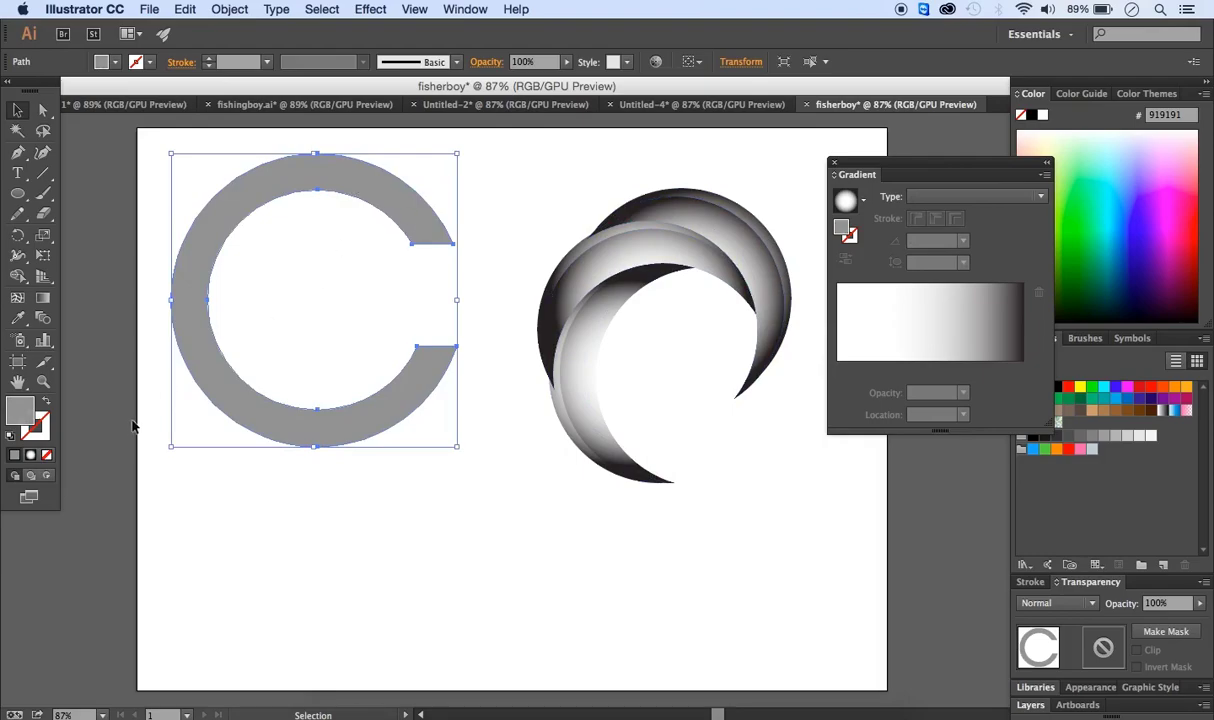
click(30, 455)
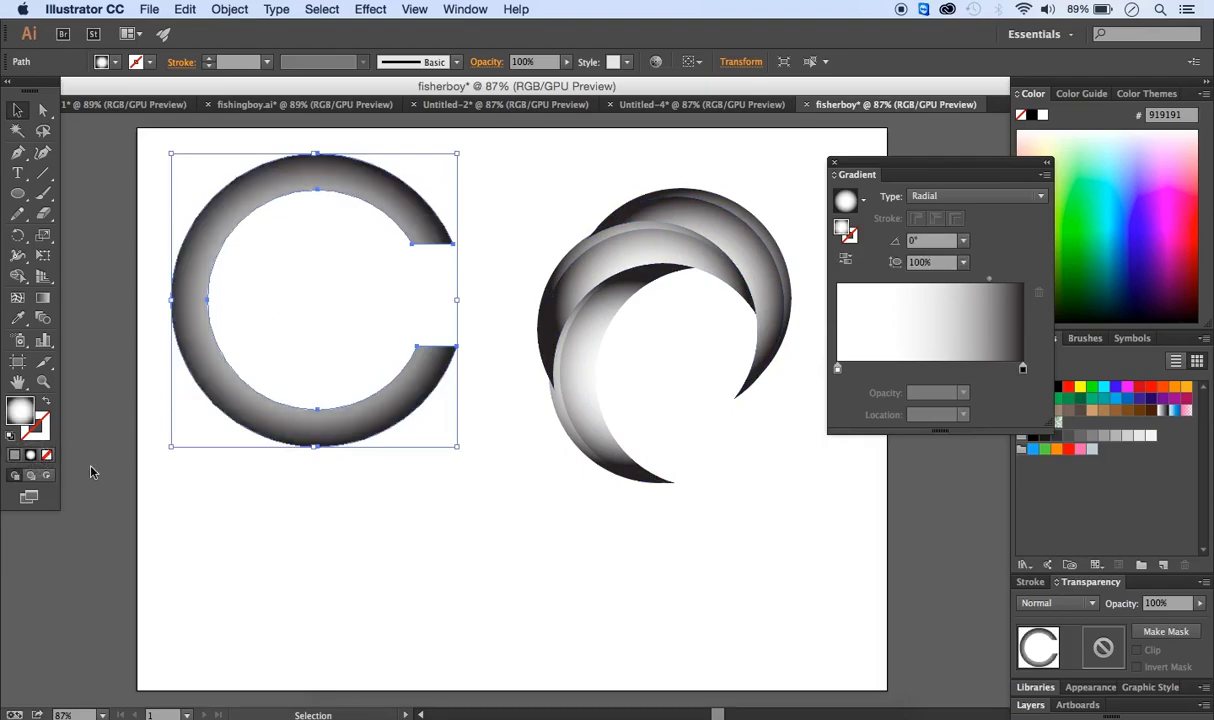
click(672, 263)
drag(672, 263, 307, 217)
click(558, 271)
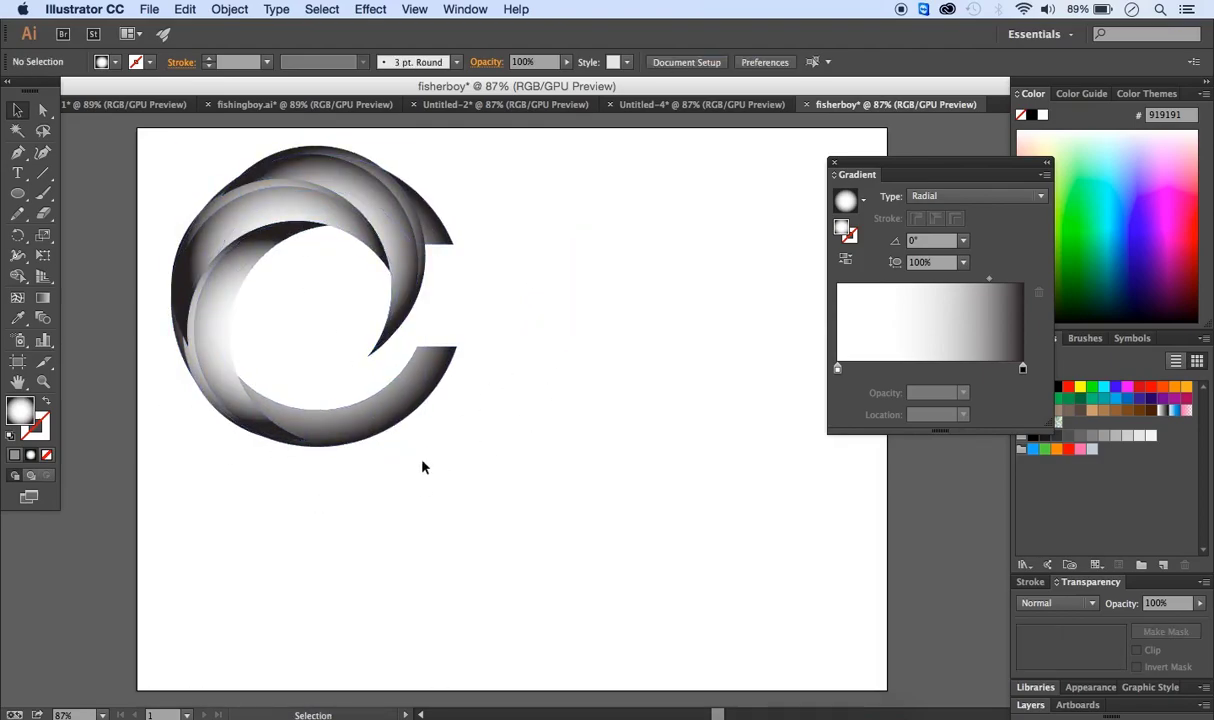
Step: Group the C shape and the overlapping crescent swirl into one ring
drag(149, 149, 515, 490)
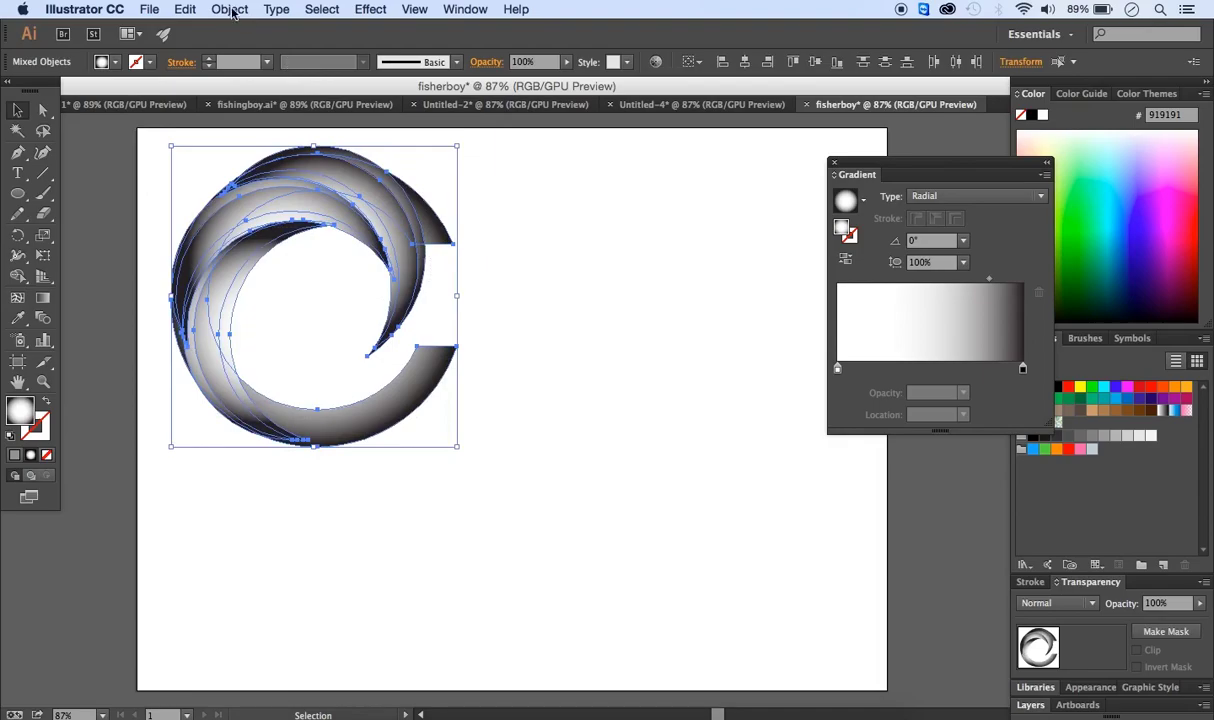
click(226, 10)
click(238, 72)
click(501, 245)
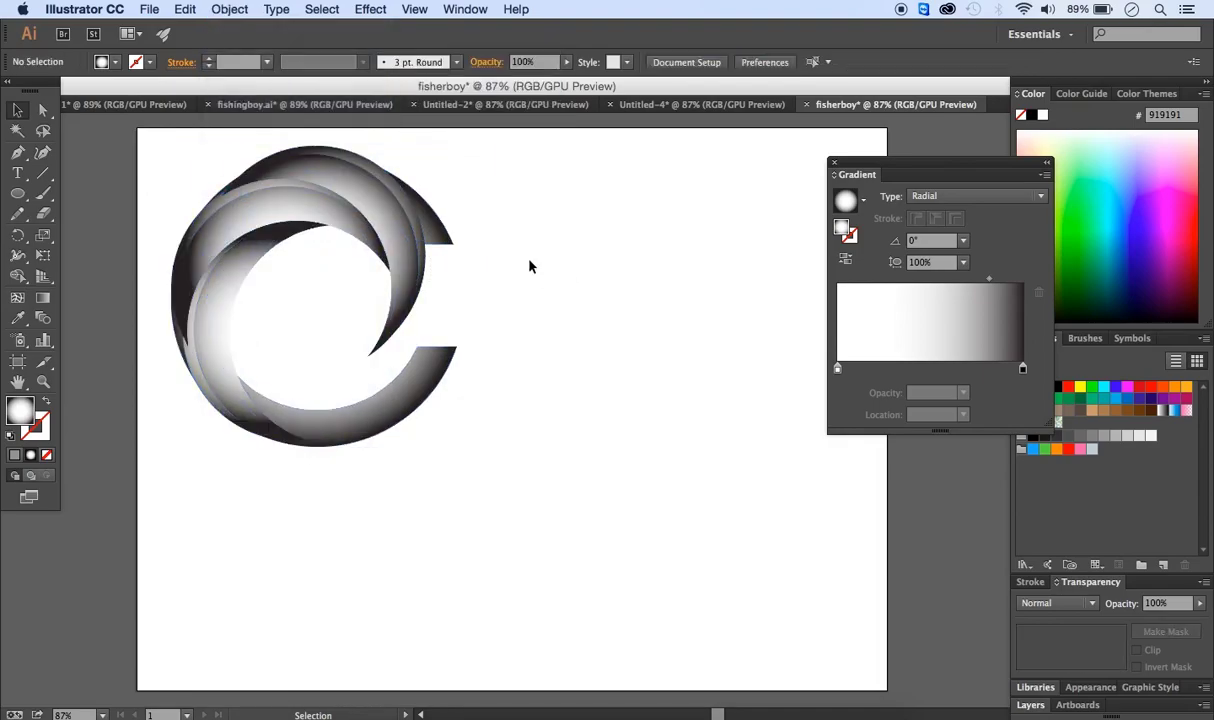
Step: Move the grouped ring to the top centre of the artboard and clear the gradient settings away from the drawing area
click(305, 211)
double_click(305, 211)
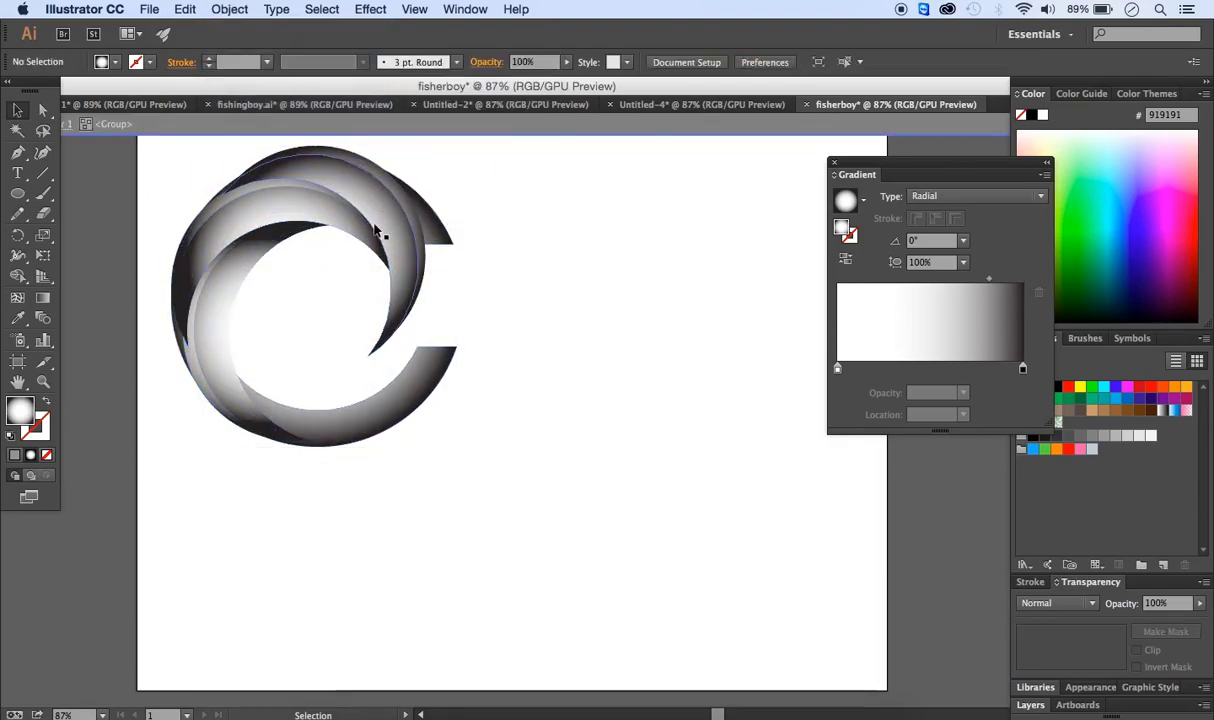
key(Escape)
drag(333, 209, 534, 197)
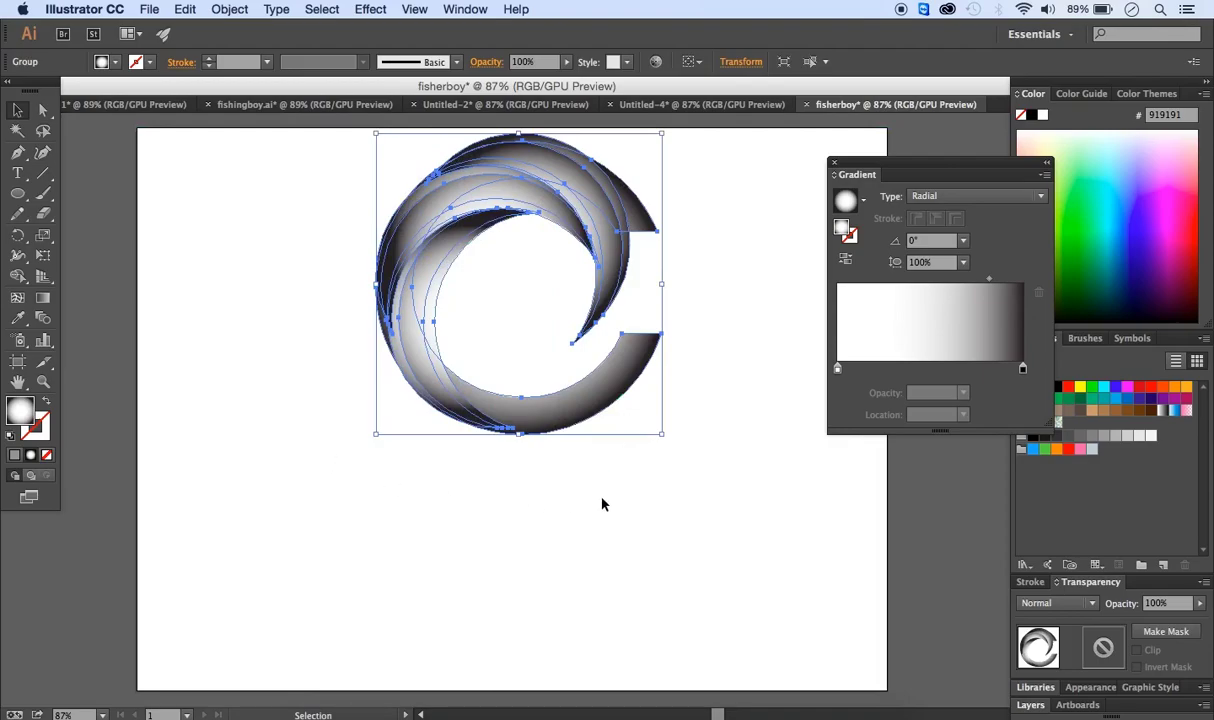
click(857, 176)
drag(857, 176, 1062, 358)
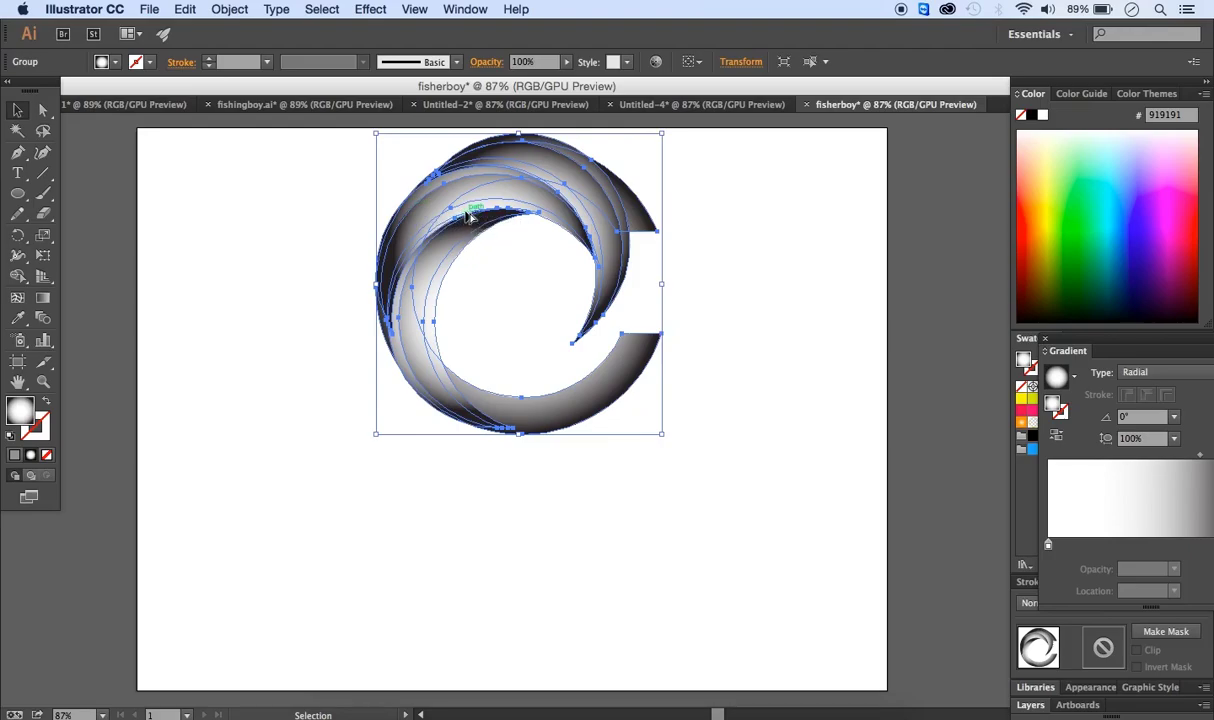
Step: Duplicate the ring and free-distort the copy into a wide, flattened ellipse just beneath the original ring
drag(463, 205, 310, 383)
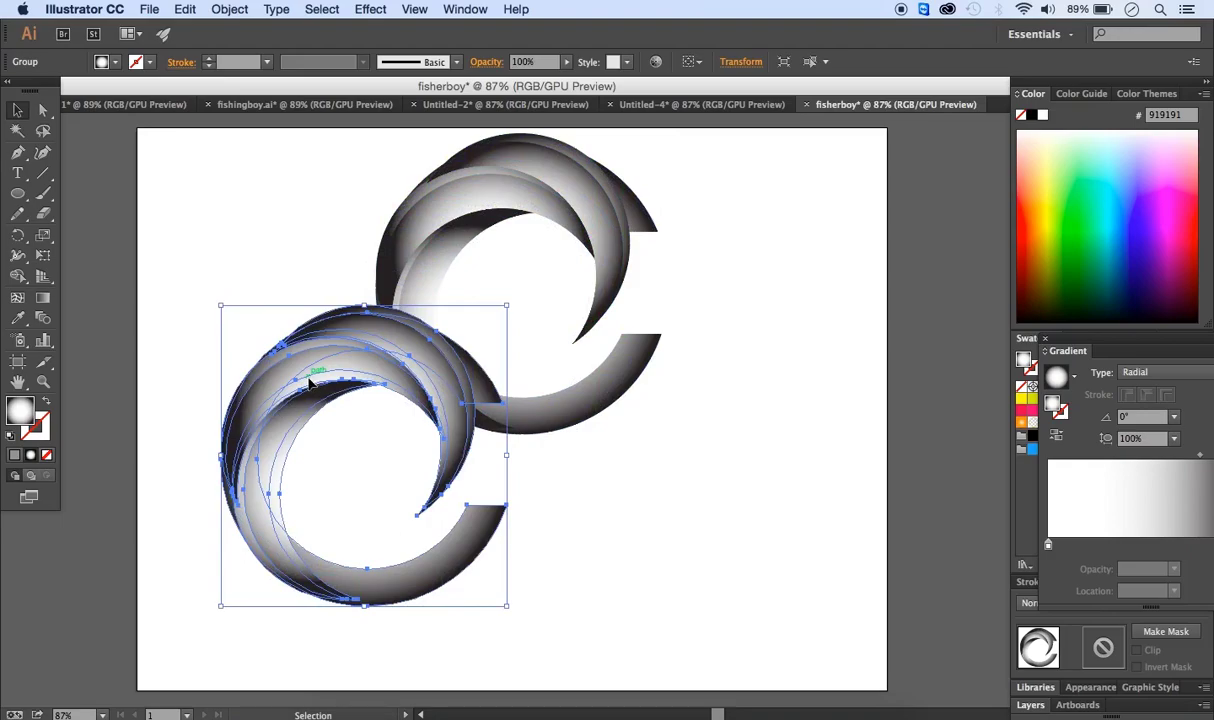
click(44, 255)
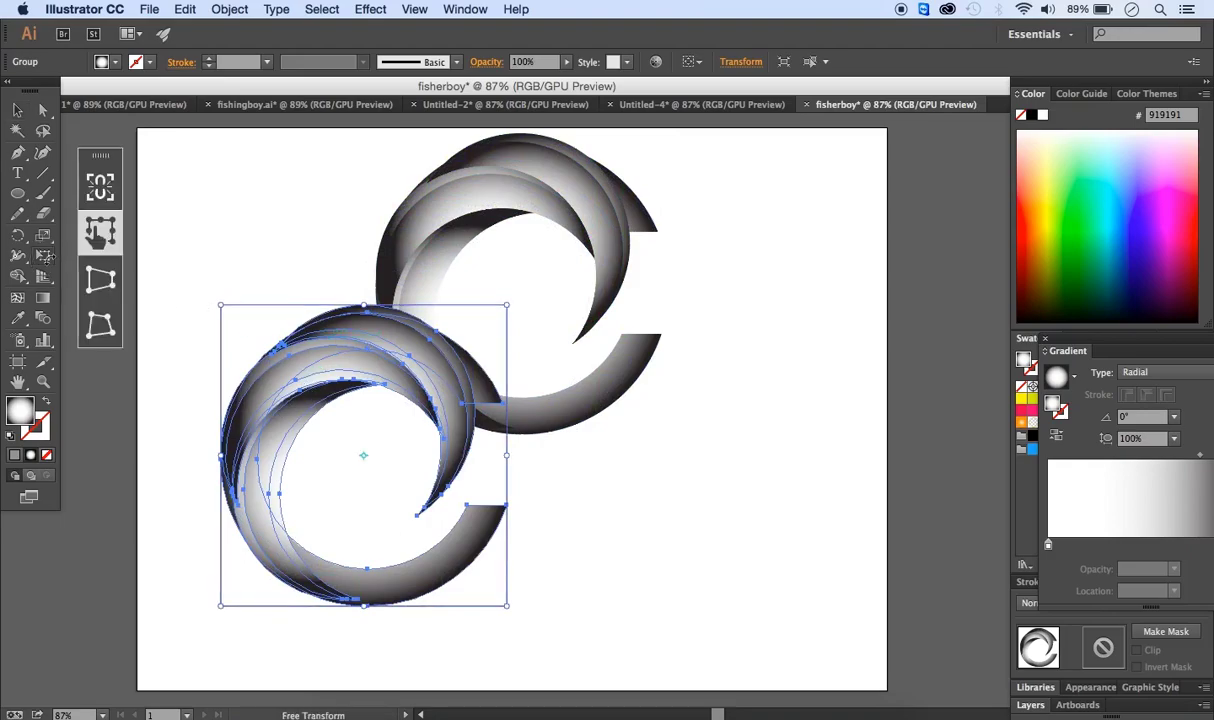
click(109, 341)
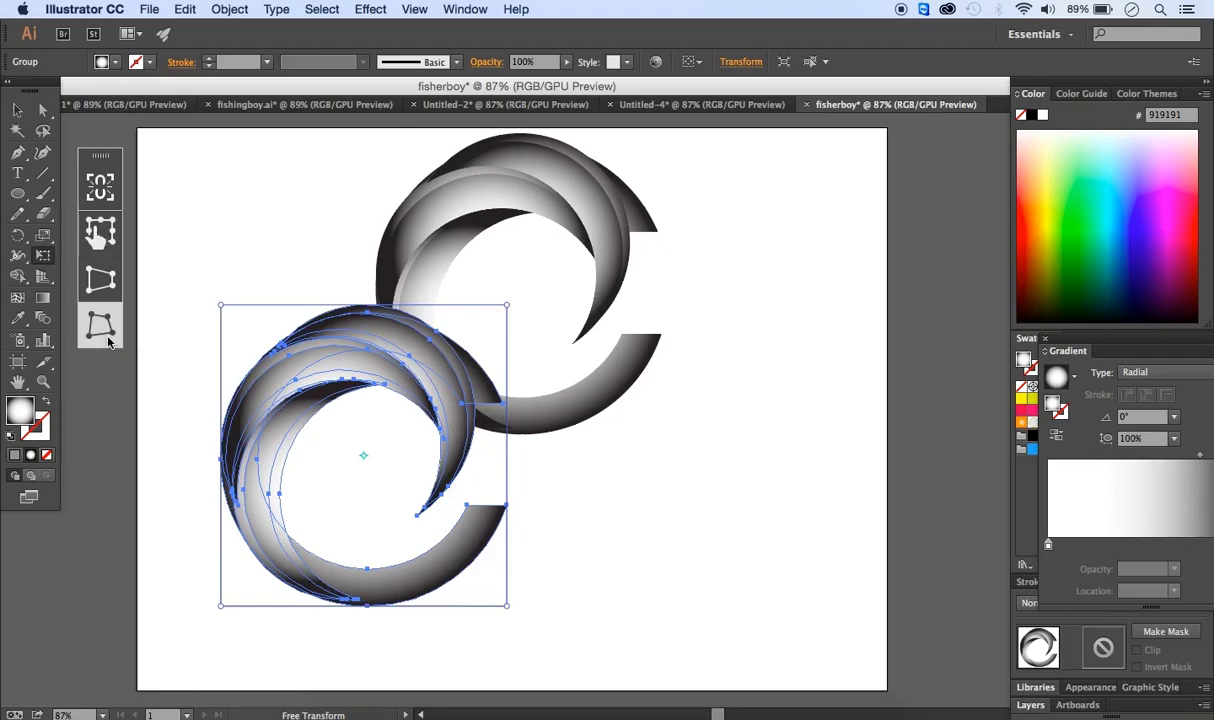
drag(508, 605, 720, 429)
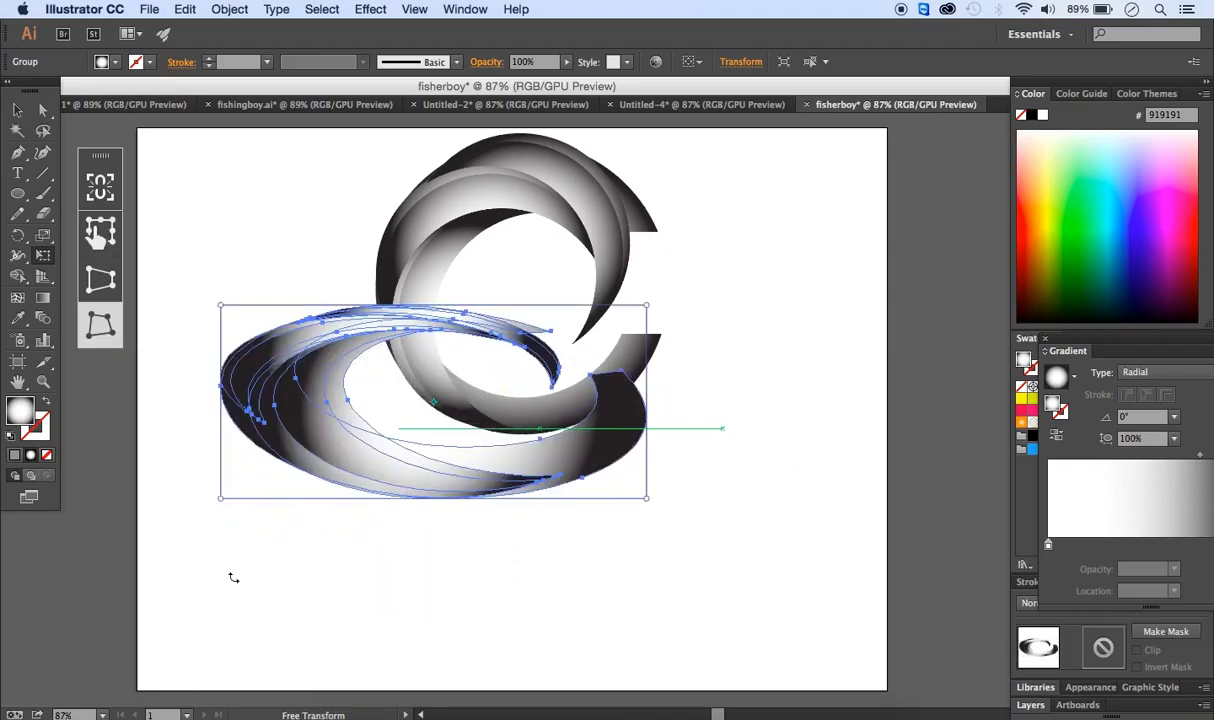
drag(222, 499, 625, 552)
drag(751, 582, 786, 541)
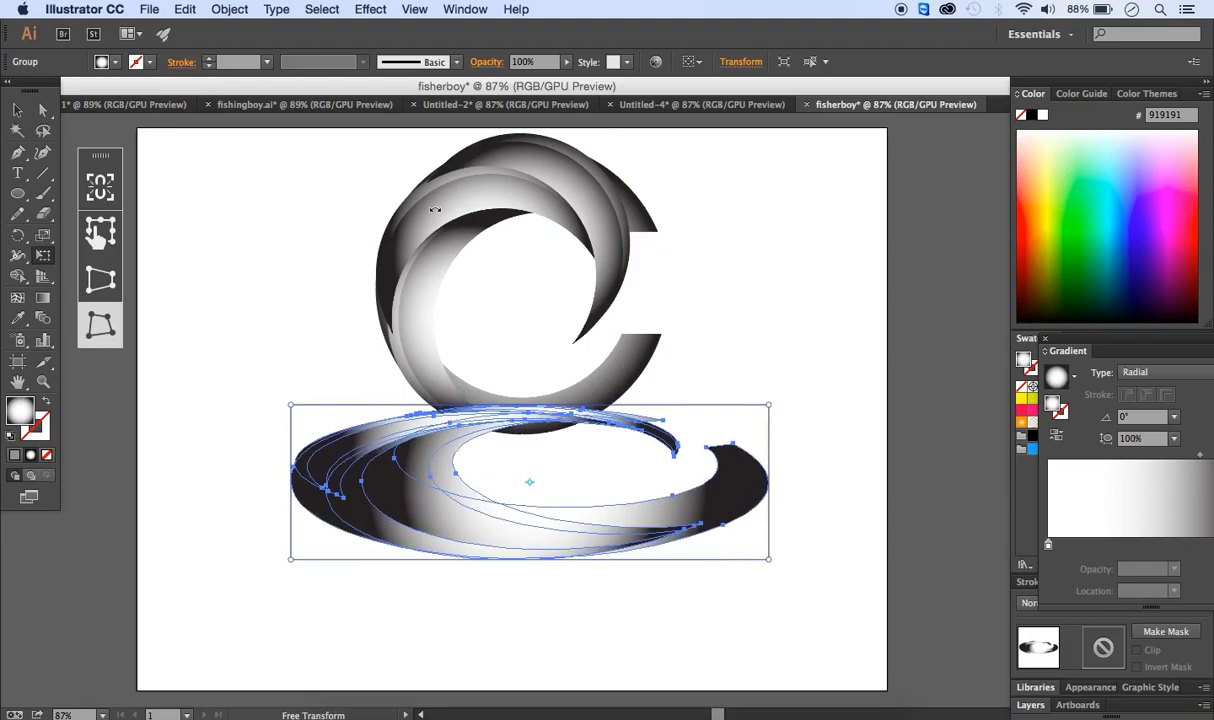
Step: Send the flattened ring copy to the back, behind the upright ring
right_click(432, 476)
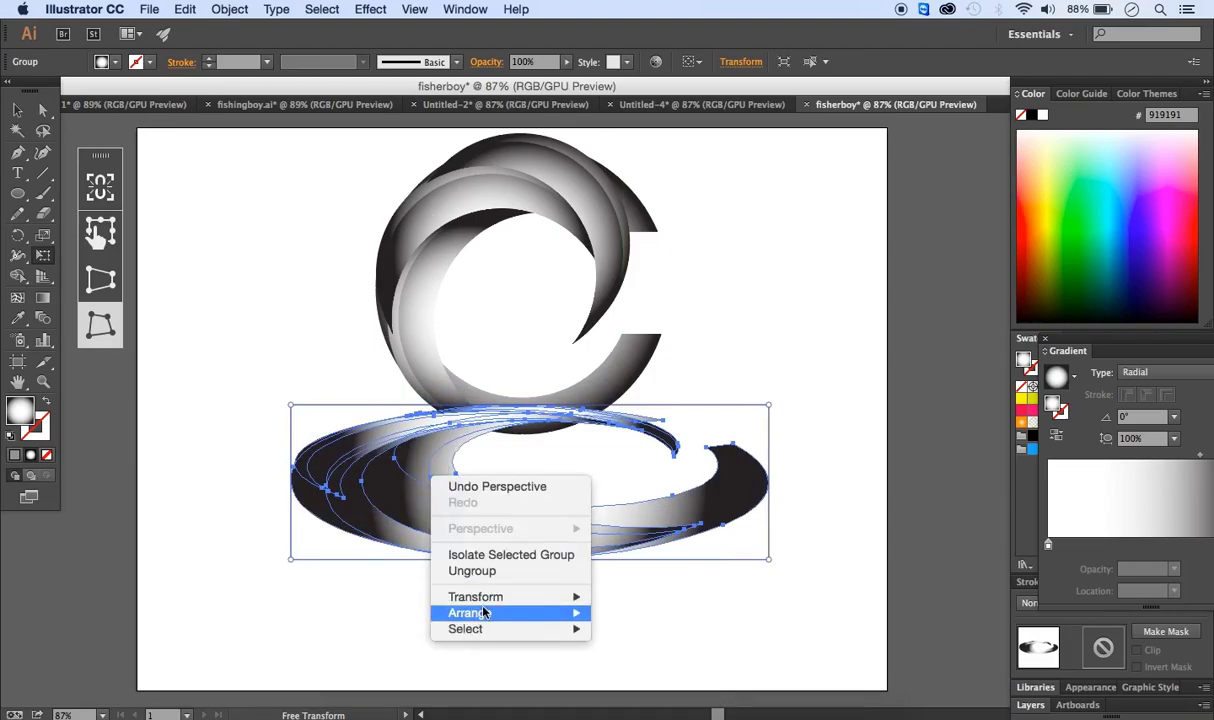
mouse_move(465, 614)
click(648, 660)
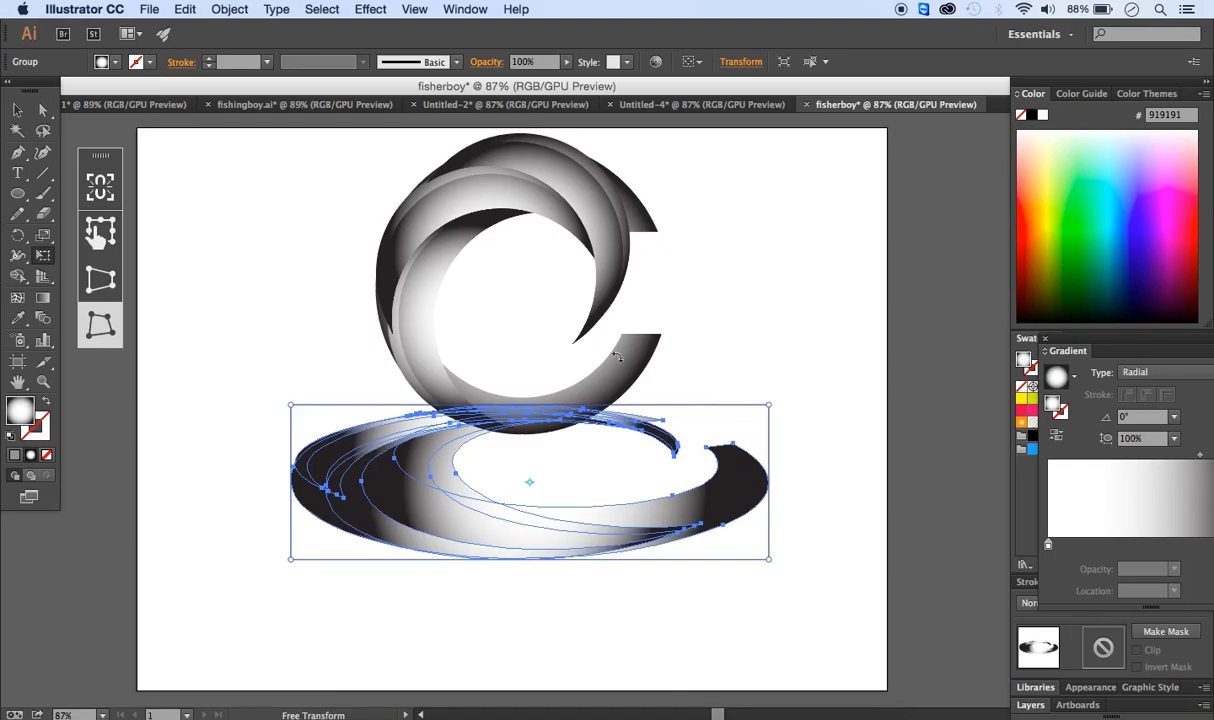
Step: Reflect the flattened ring across the vertical axis and shift it slightly to the right under the upright ring
click(229, 9)
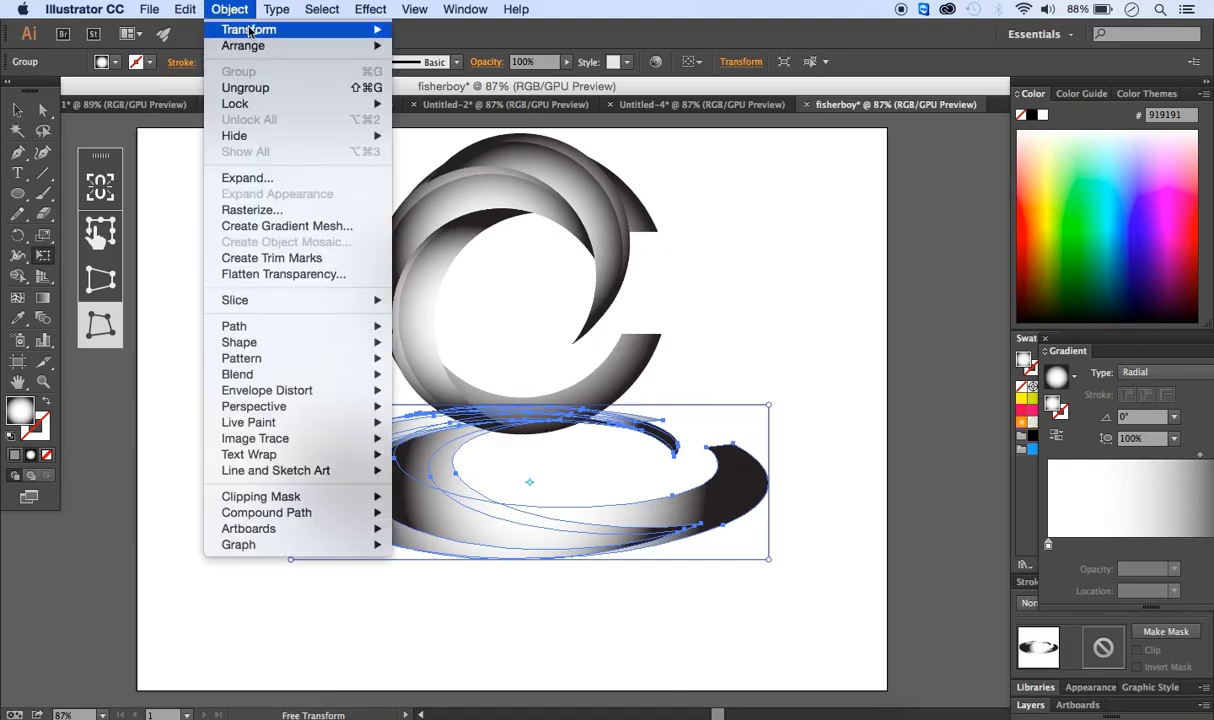
mouse_move(252, 30)
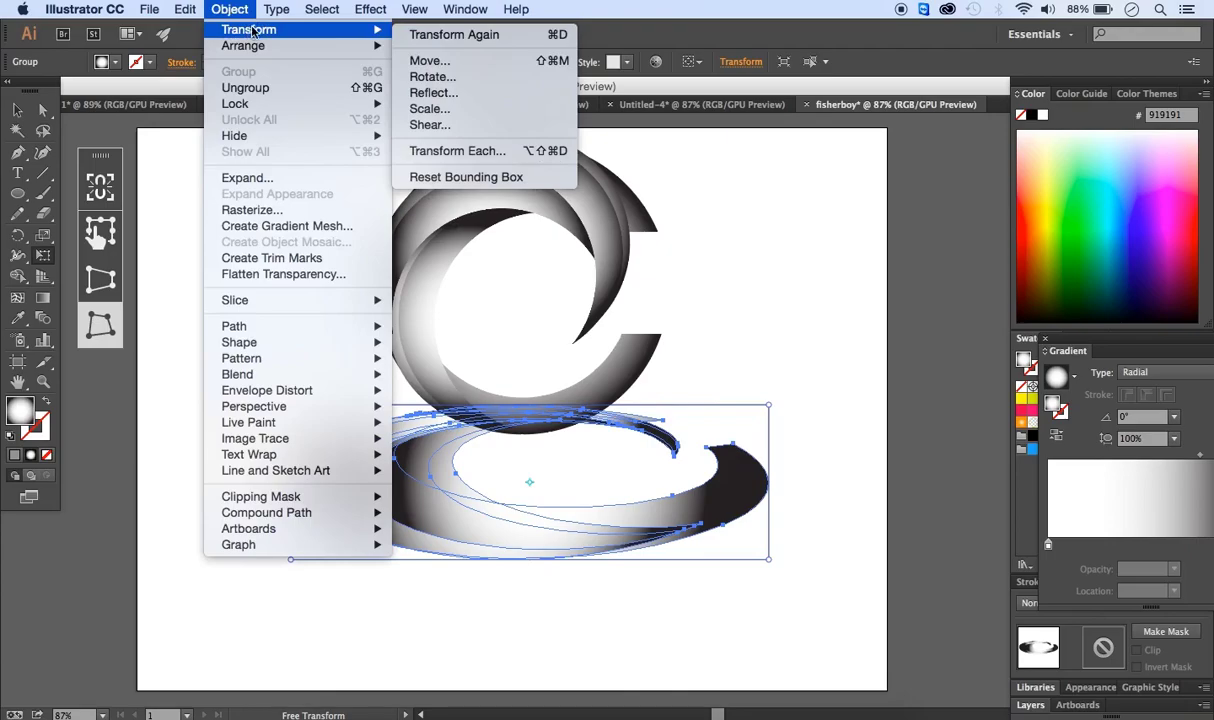
click(432, 93)
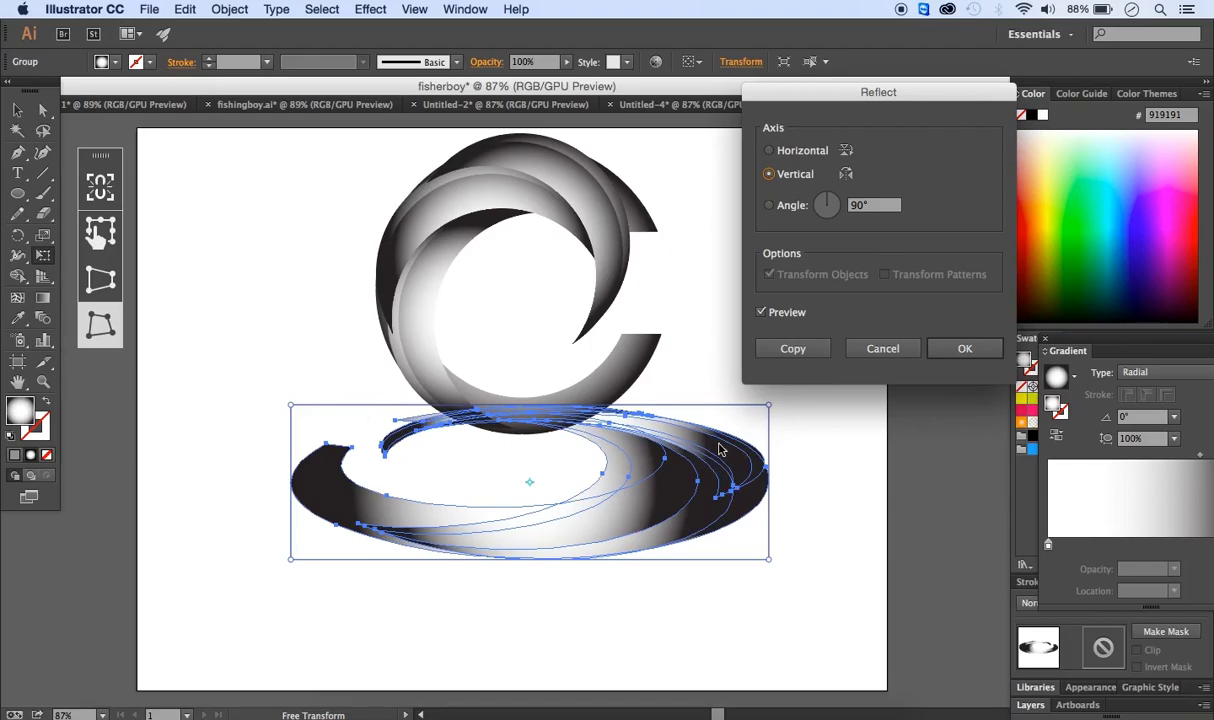
click(964, 347)
drag(676, 500, 724, 500)
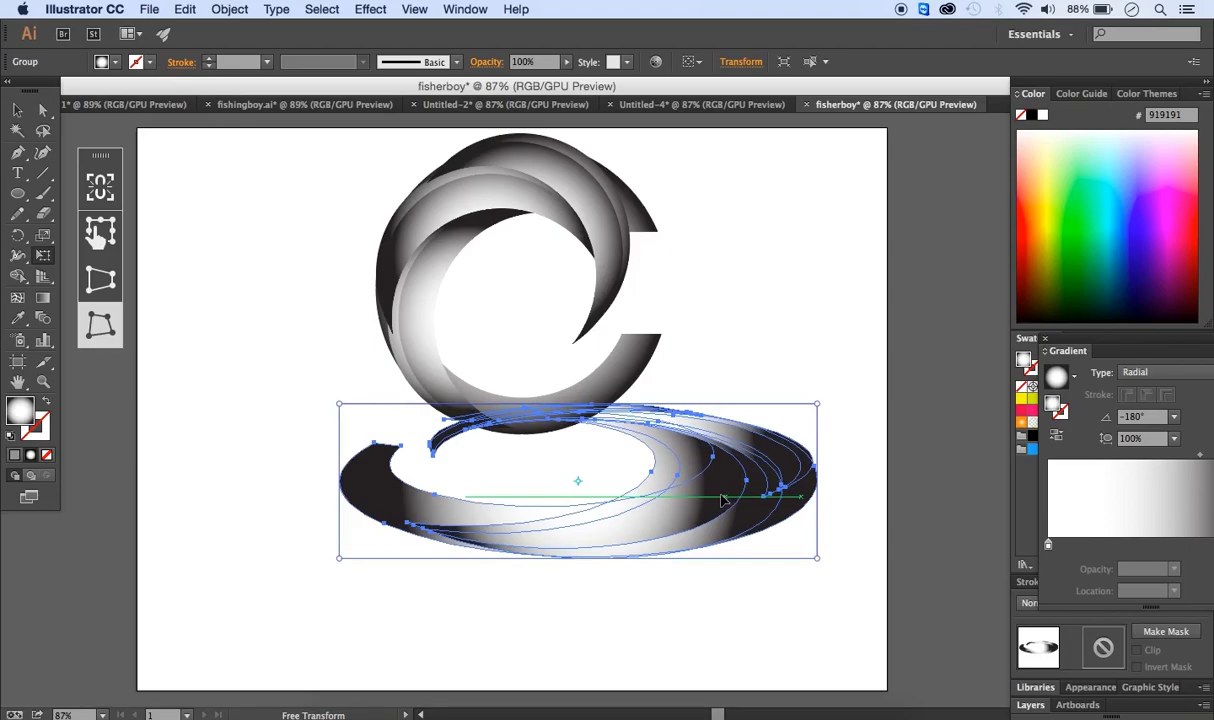
drag(724, 500, 724, 500)
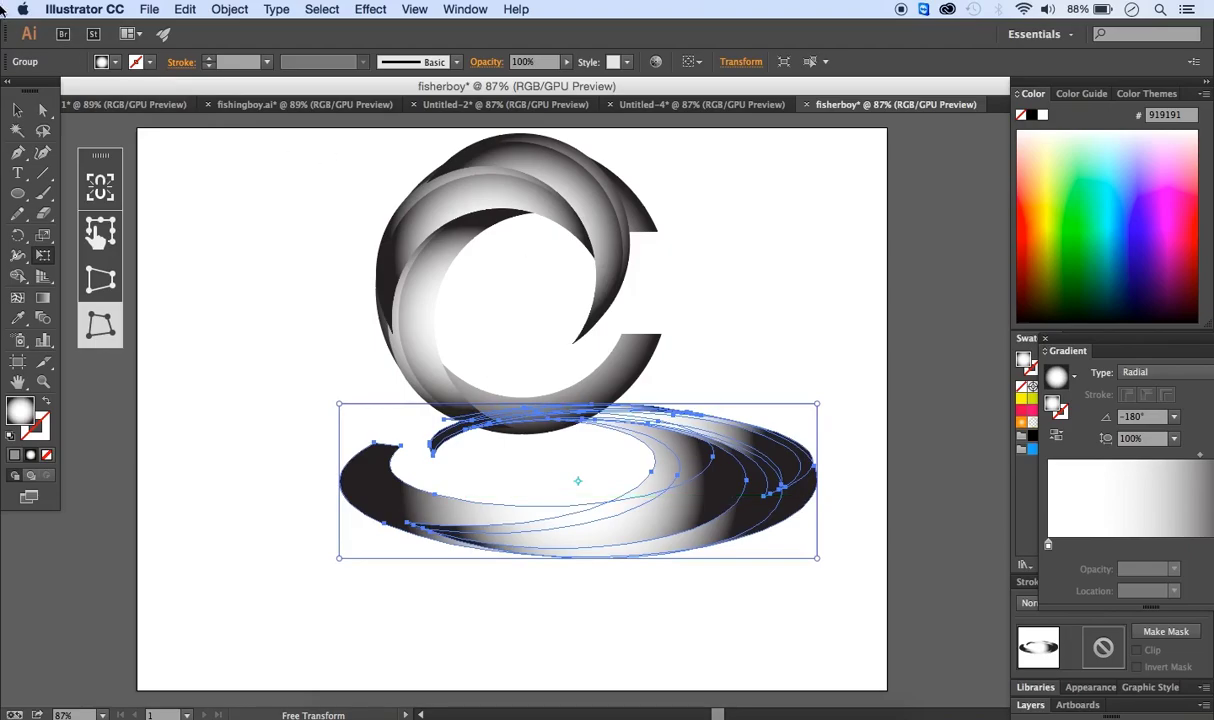
Step: Set the flattened reflection's opacity to 30% and deselect it
click(547, 66)
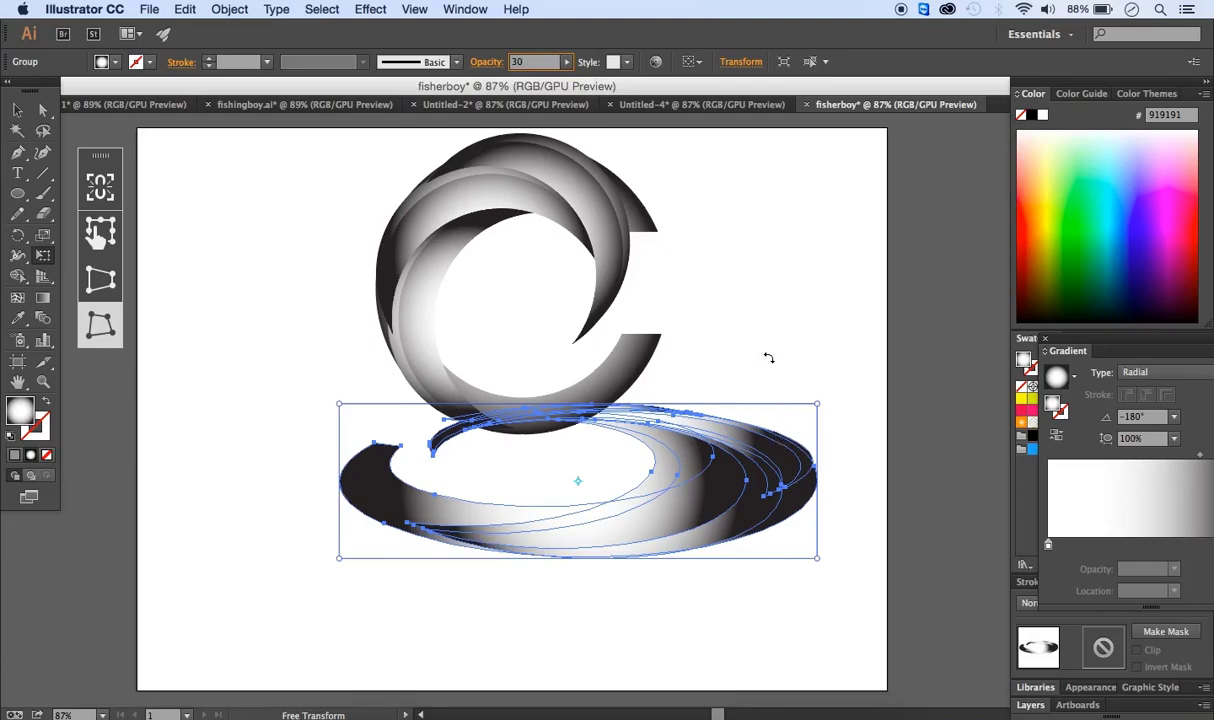
key(Return)
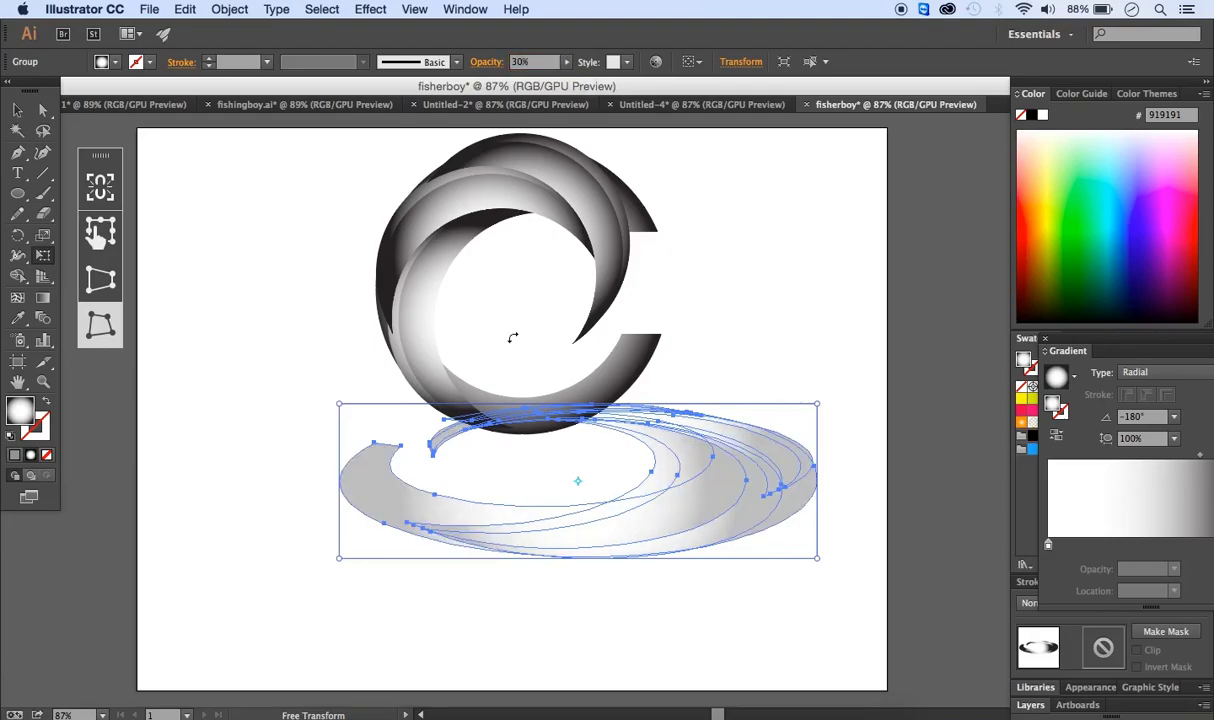
click(17, 109)
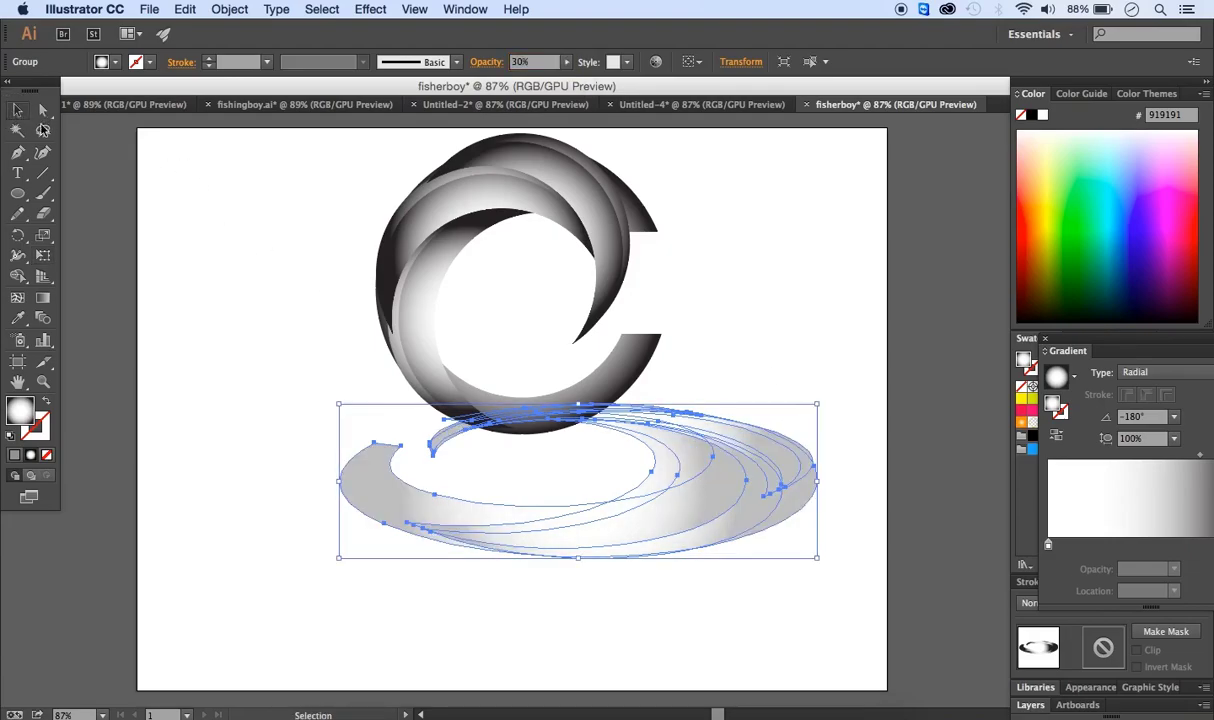
click(225, 197)
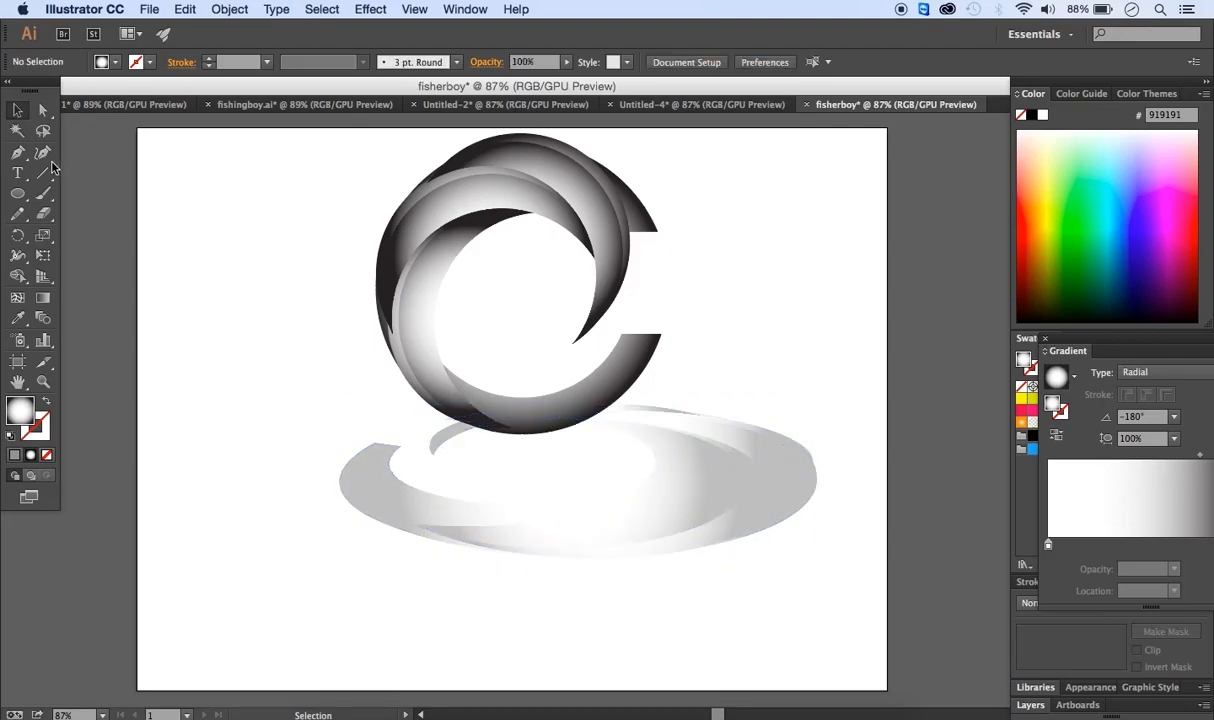
Step: Draw a rectangle covering the whole artboard as the background
click(20, 196)
drag(22, 200, 83, 206)
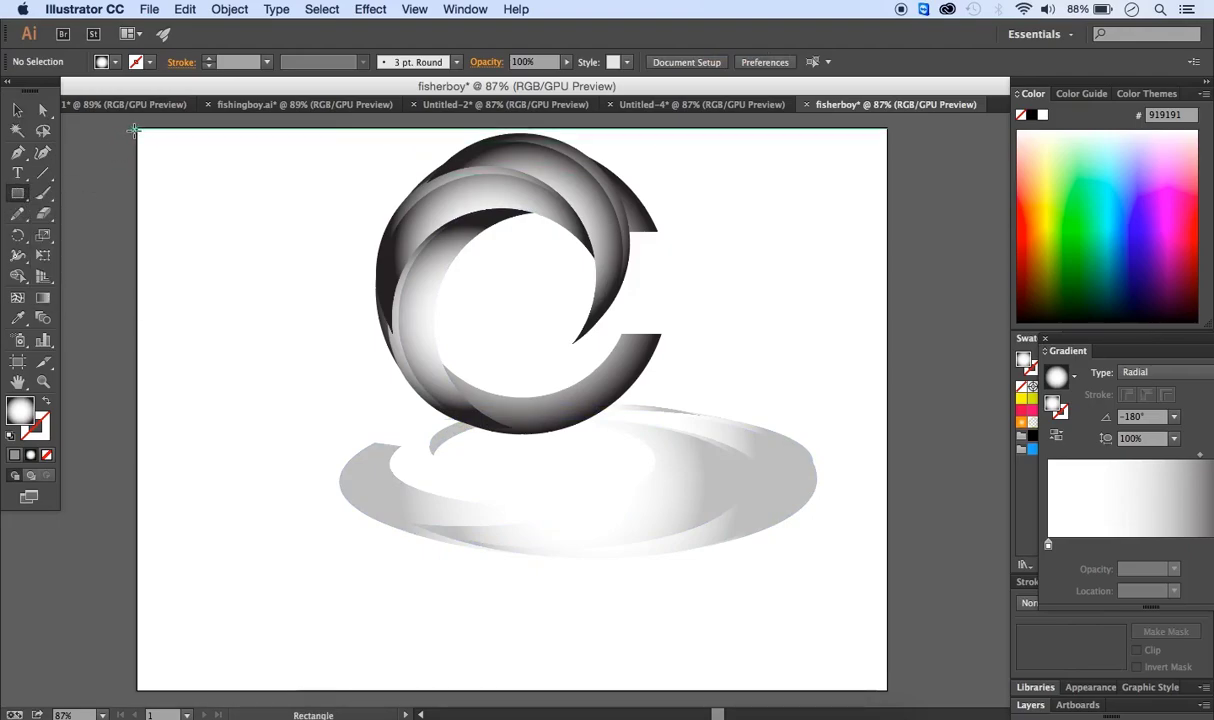
mouse_move(125, 115)
mouse_down()
mouse_move(780, 639)
mouse_move(887, 690)
mouse_up()
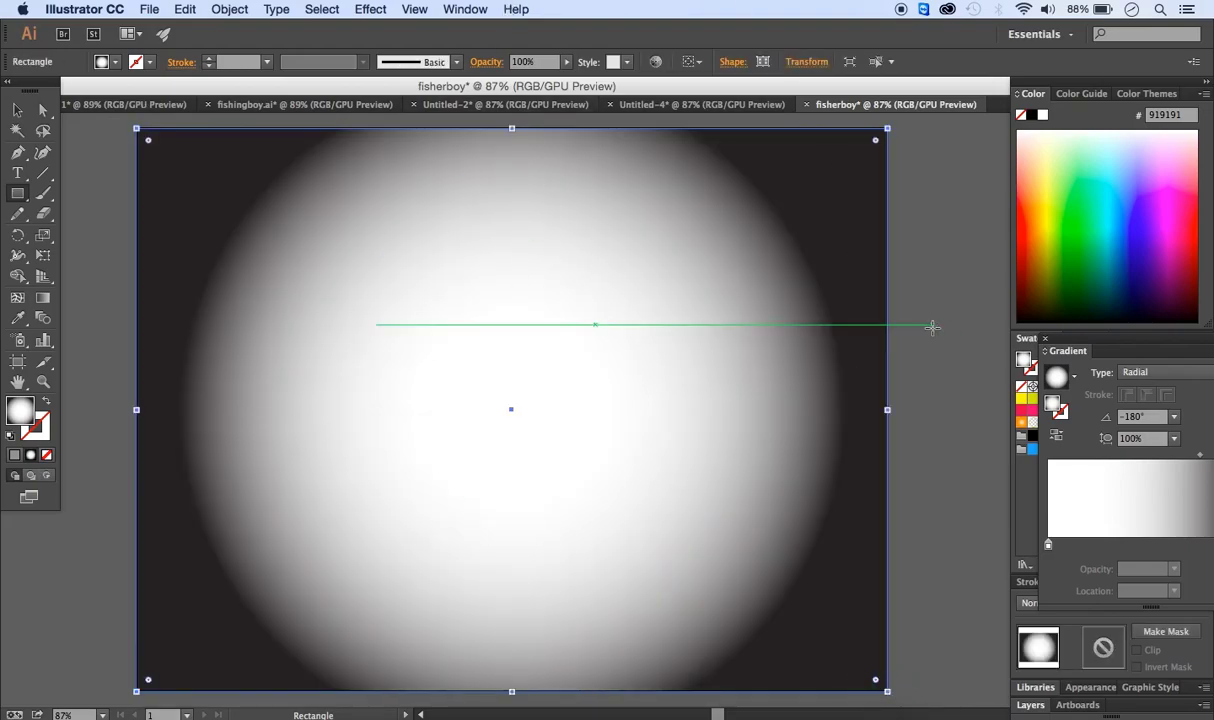
Step: Fill the background rectangle with the RGB Blue swatch redefined as dark navy: R 0, G 0, B 30
drag(1068, 351, 771, 160)
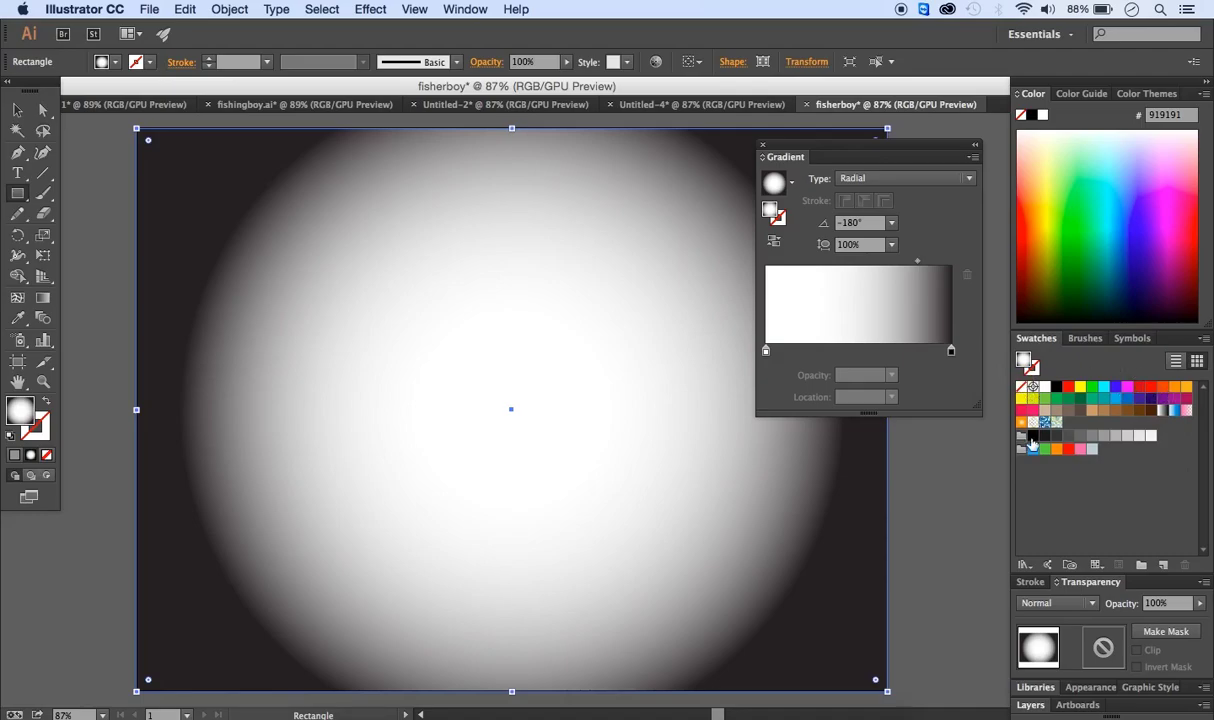
double_click(1116, 392)
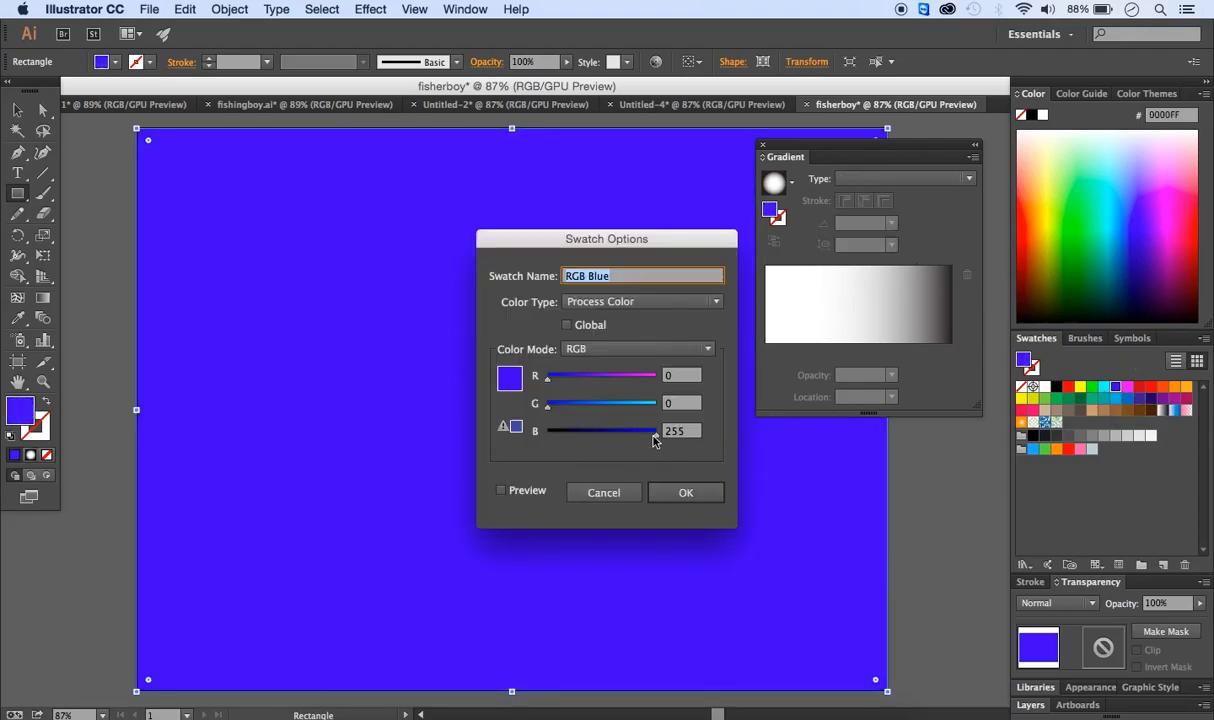
drag(657, 440, 563, 438)
click(684, 432)
key(BackSpace)
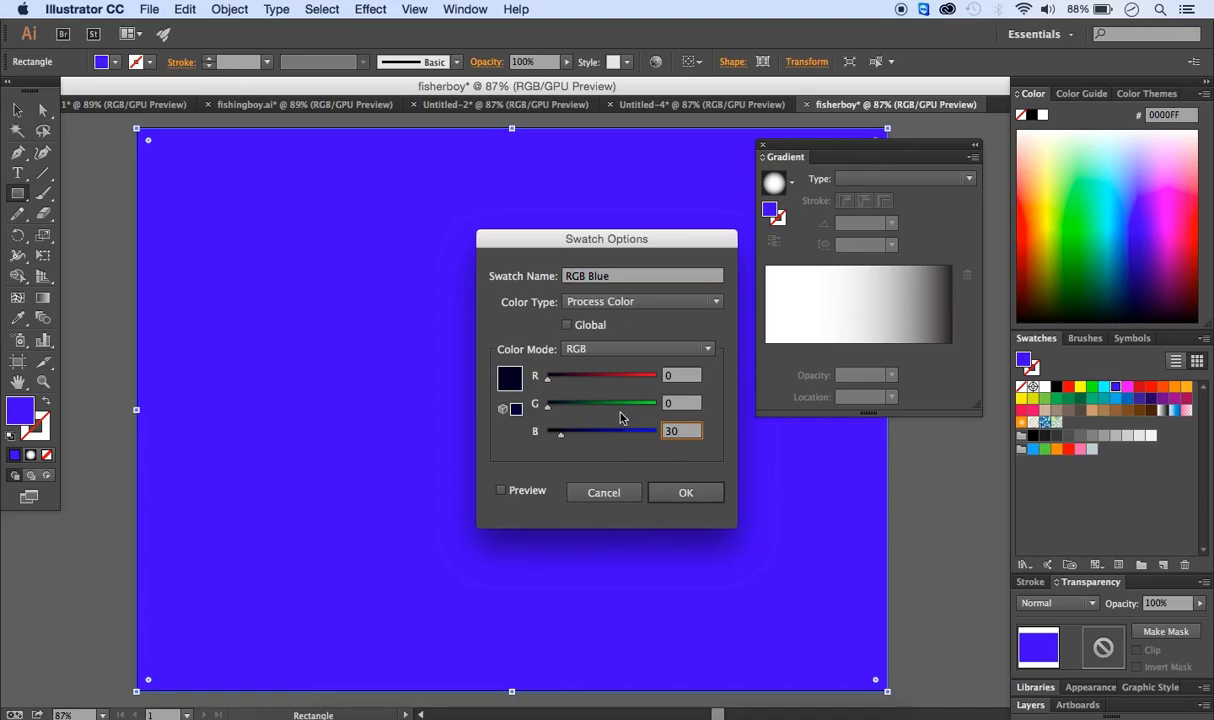
click(501, 490)
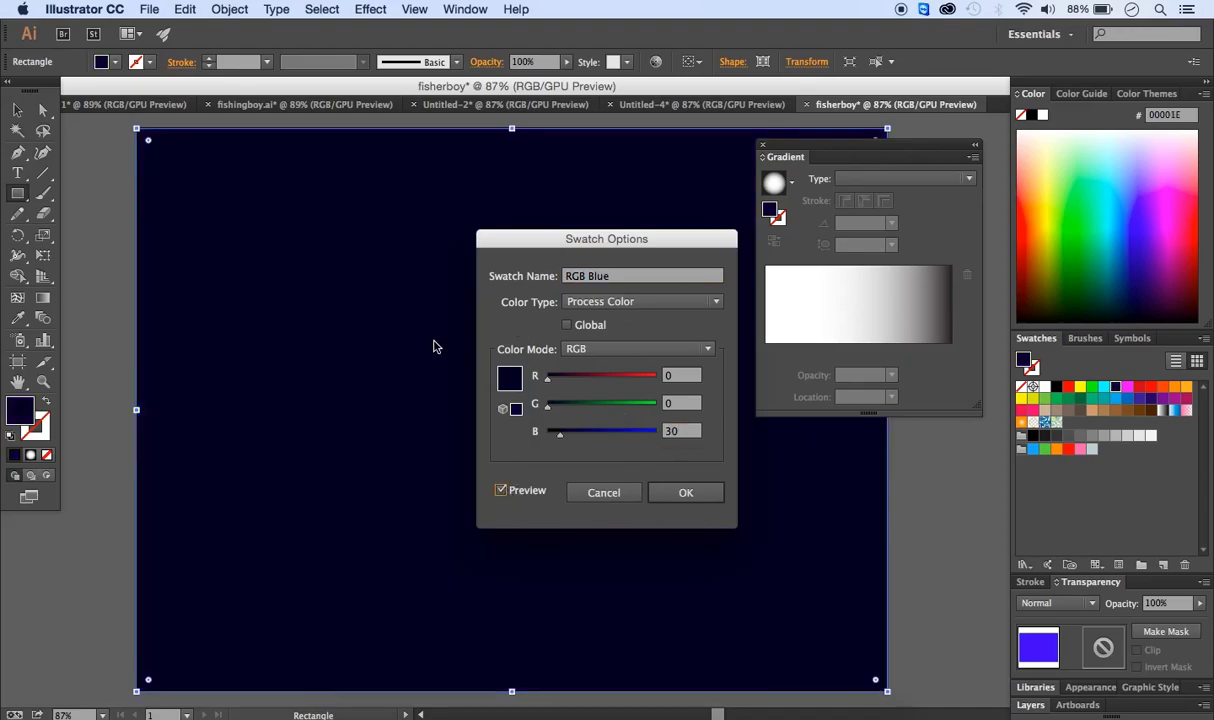
click(686, 493)
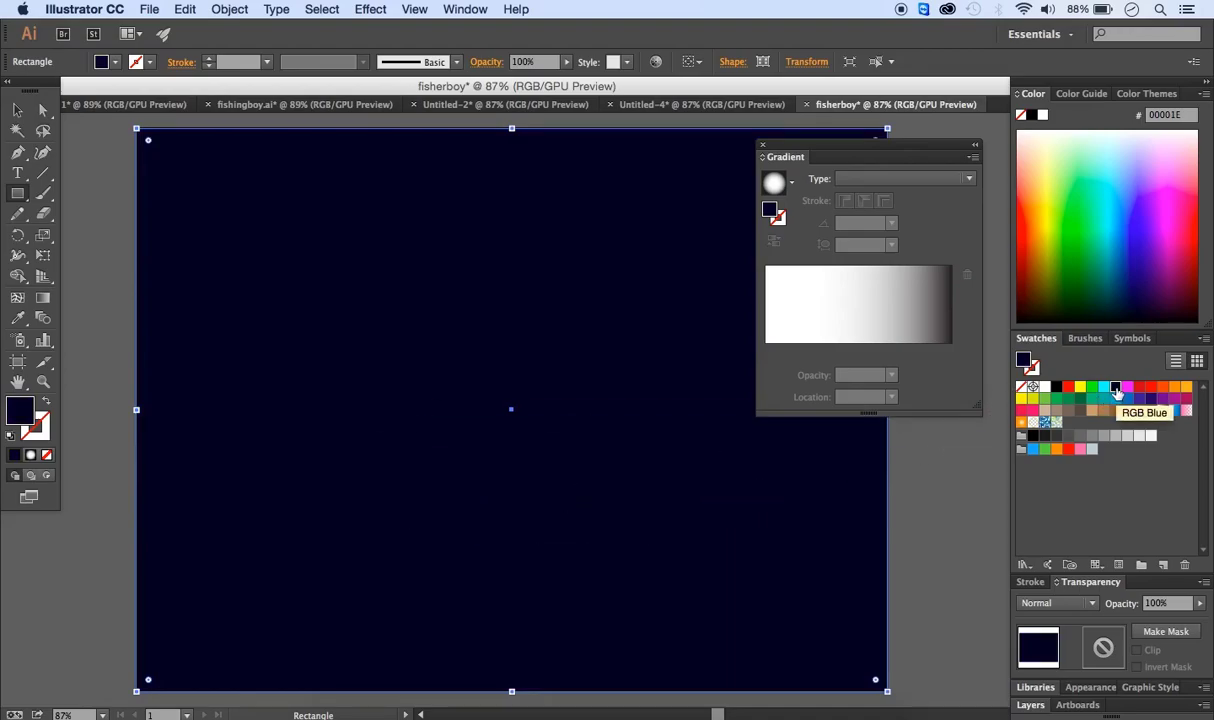
Step: Give the background a radial gradient from white to the navy swatch, with the midpoint at 14%, and dock the gradient settings
drag(1116, 391, 951, 351)
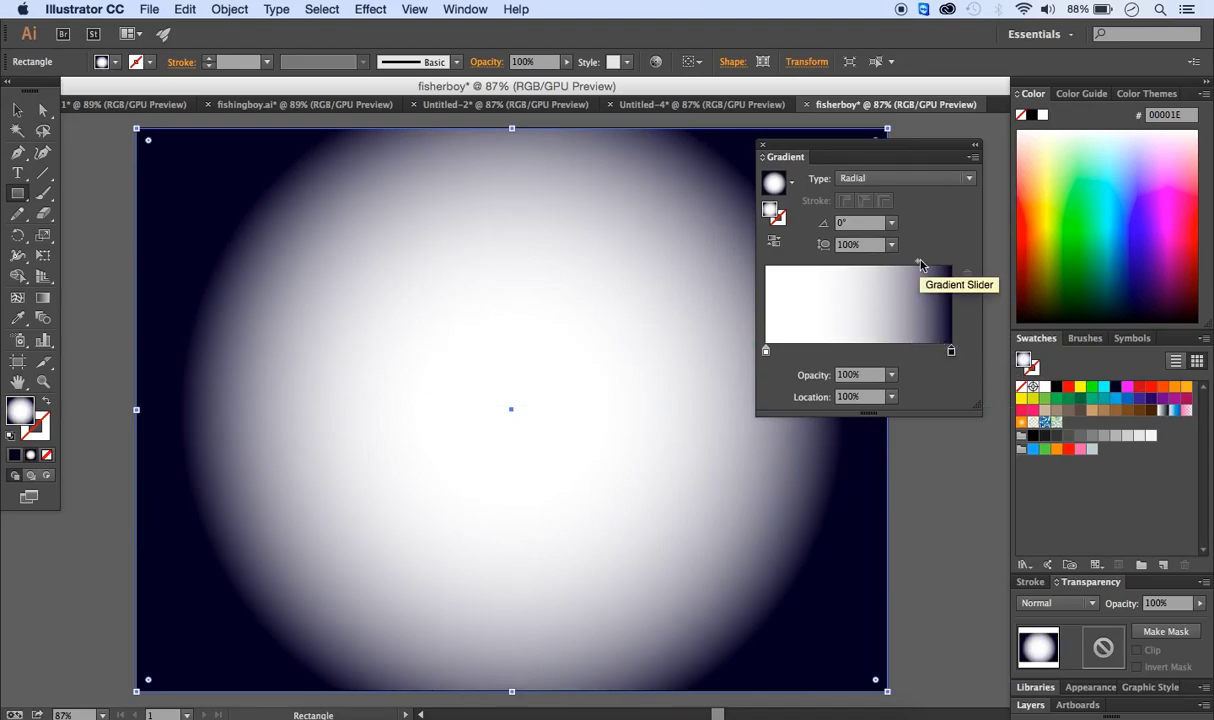
drag(920, 265, 792, 270)
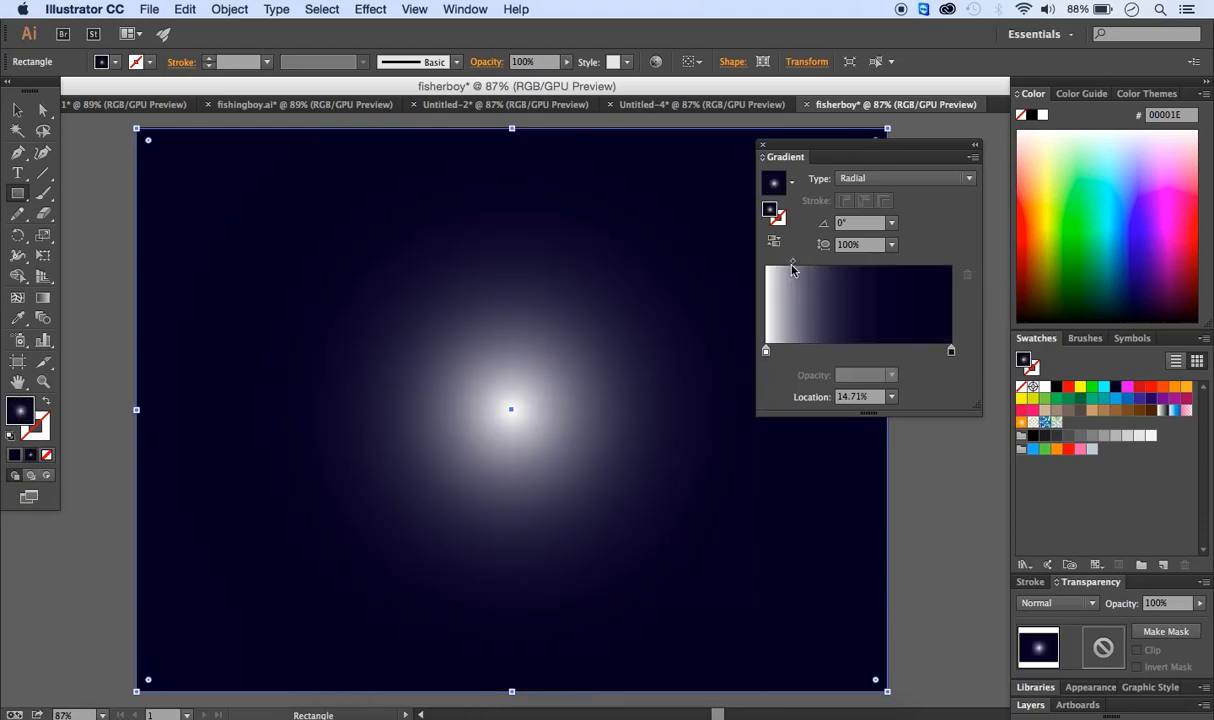
click(838, 398)
text(14)
key(Return)
mouse_move(790, 158)
mouse_down()
mouse_move(893, 290)
mouse_move(1038, 354)
mouse_move(1050, 348)
mouse_up()
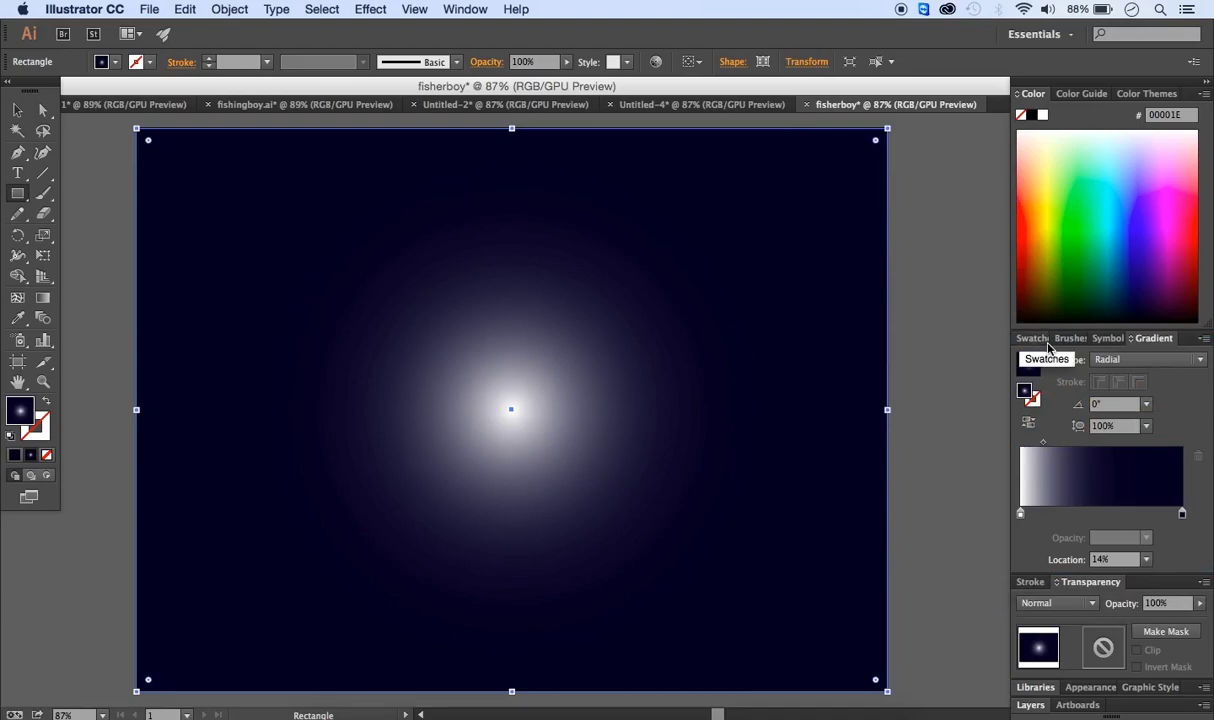
Step: Send the gradient background rectangle behind the ring and its reflection
click(17, 111)
right_click(758, 322)
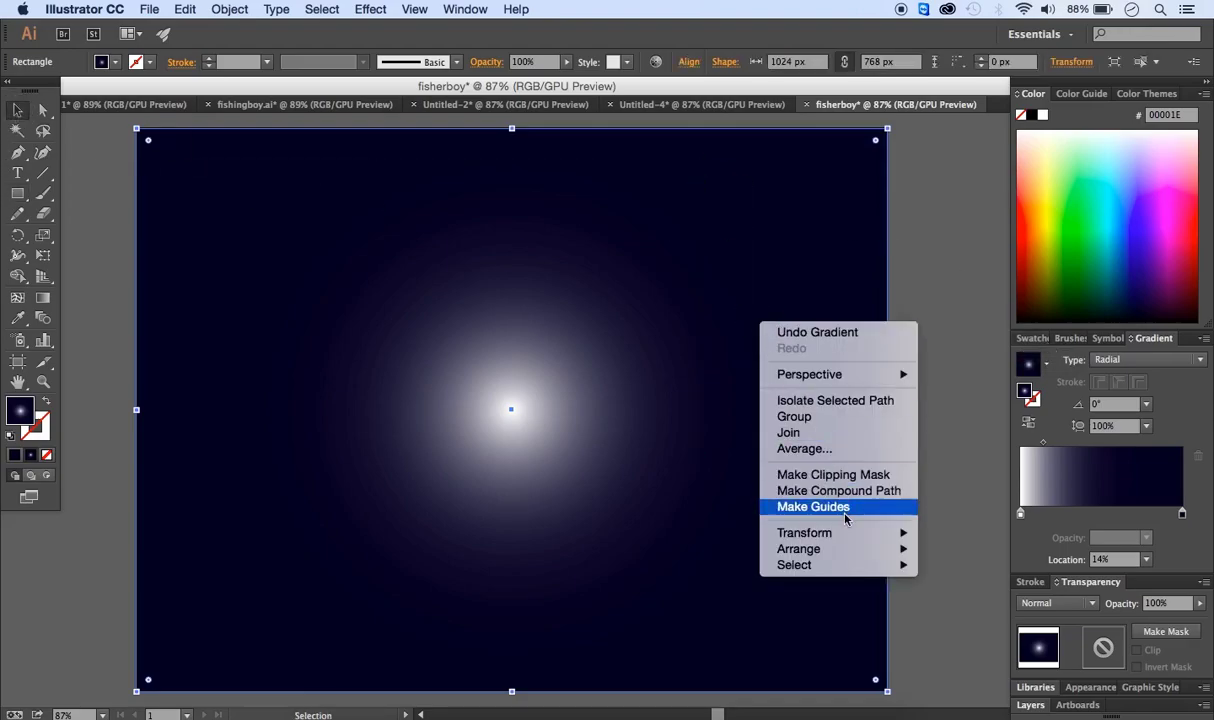
mouse_move(845, 549)
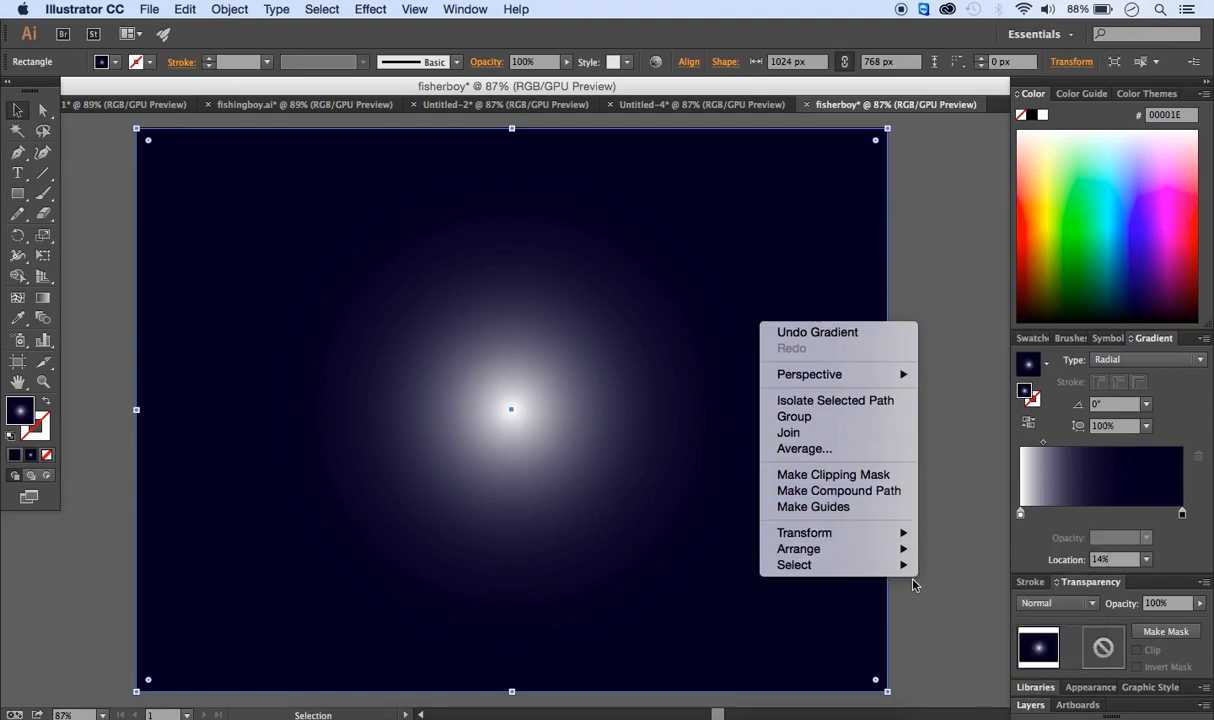
mouse_move(900, 549)
click(993, 597)
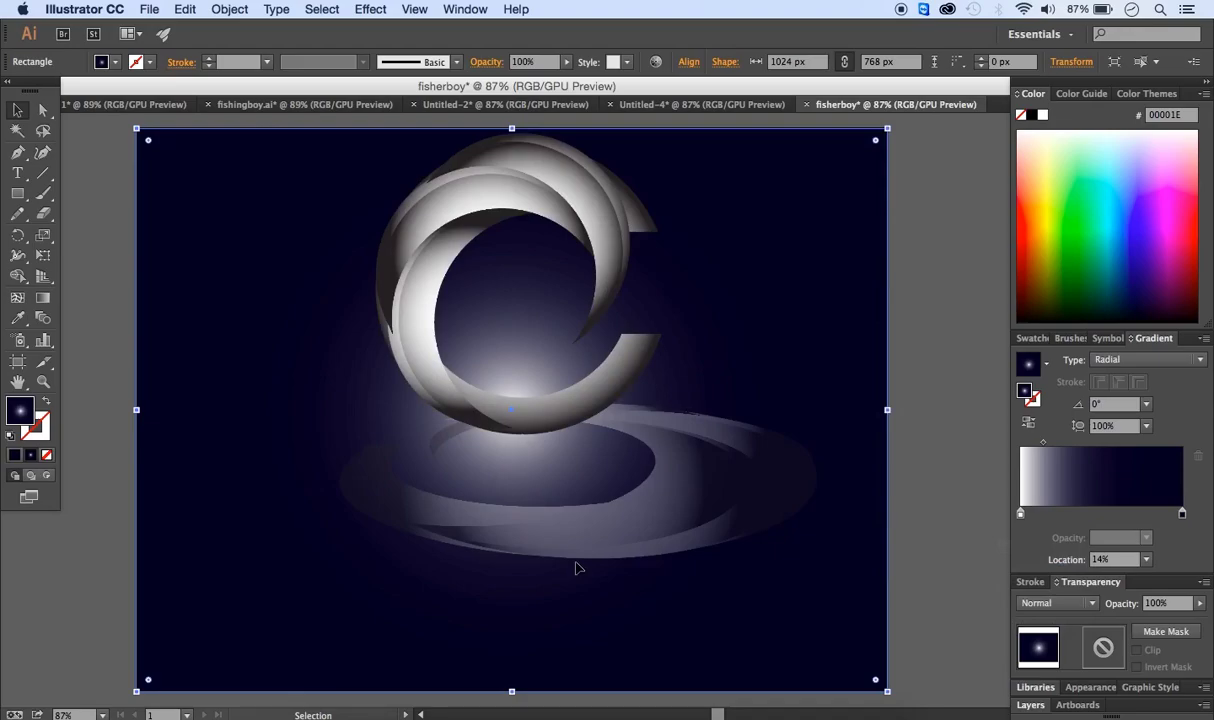
Step: Copy the fishing boy silhouette from fishingboy.ai and paste it into the fisherboy document
click(278, 104)
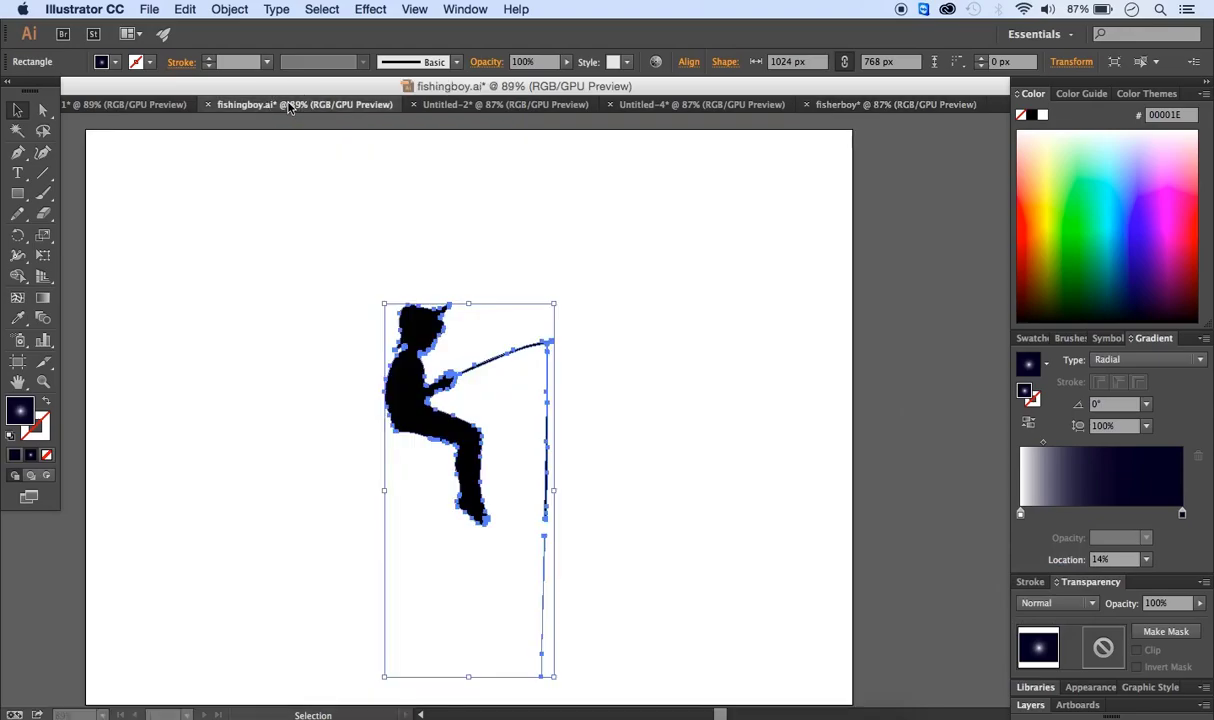
click(713, 374)
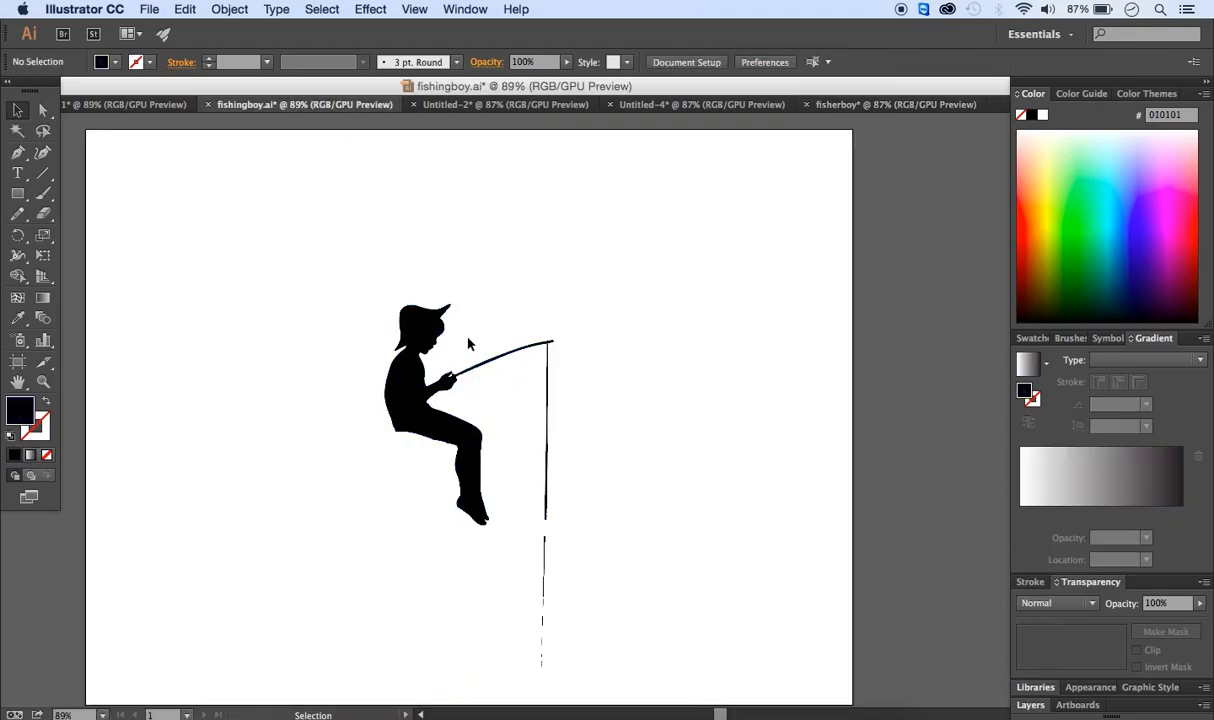
click(430, 337)
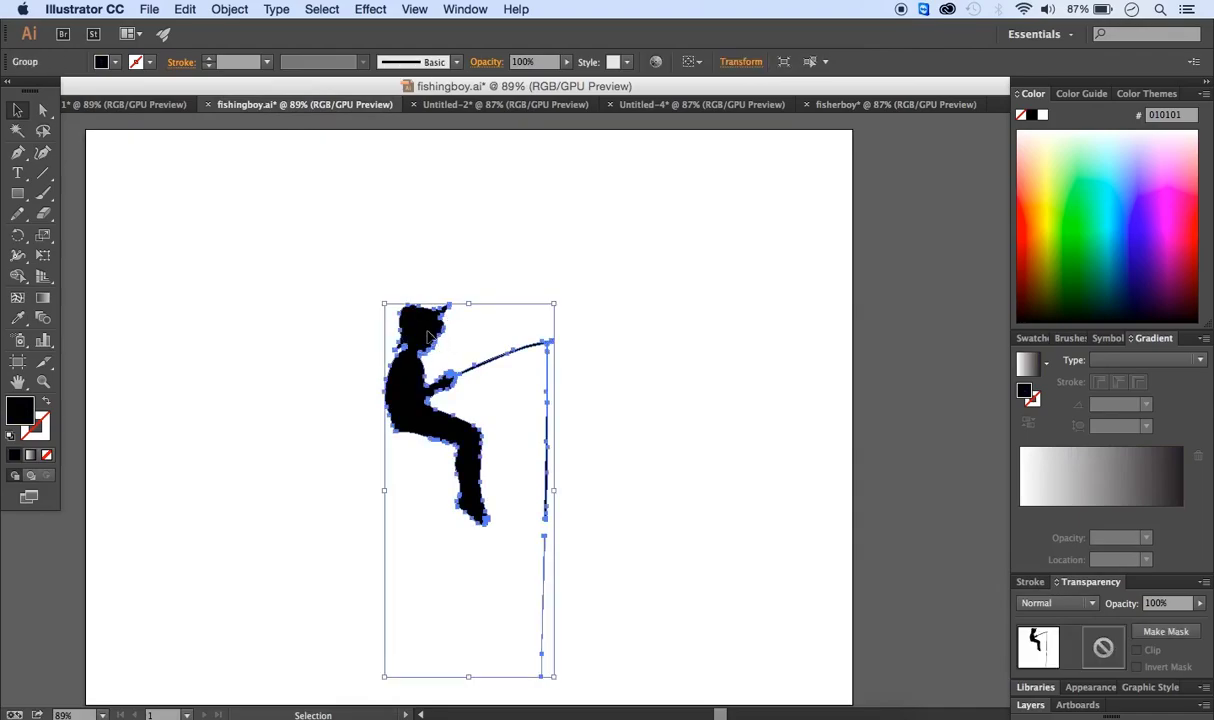
click(186, 10)
click(199, 88)
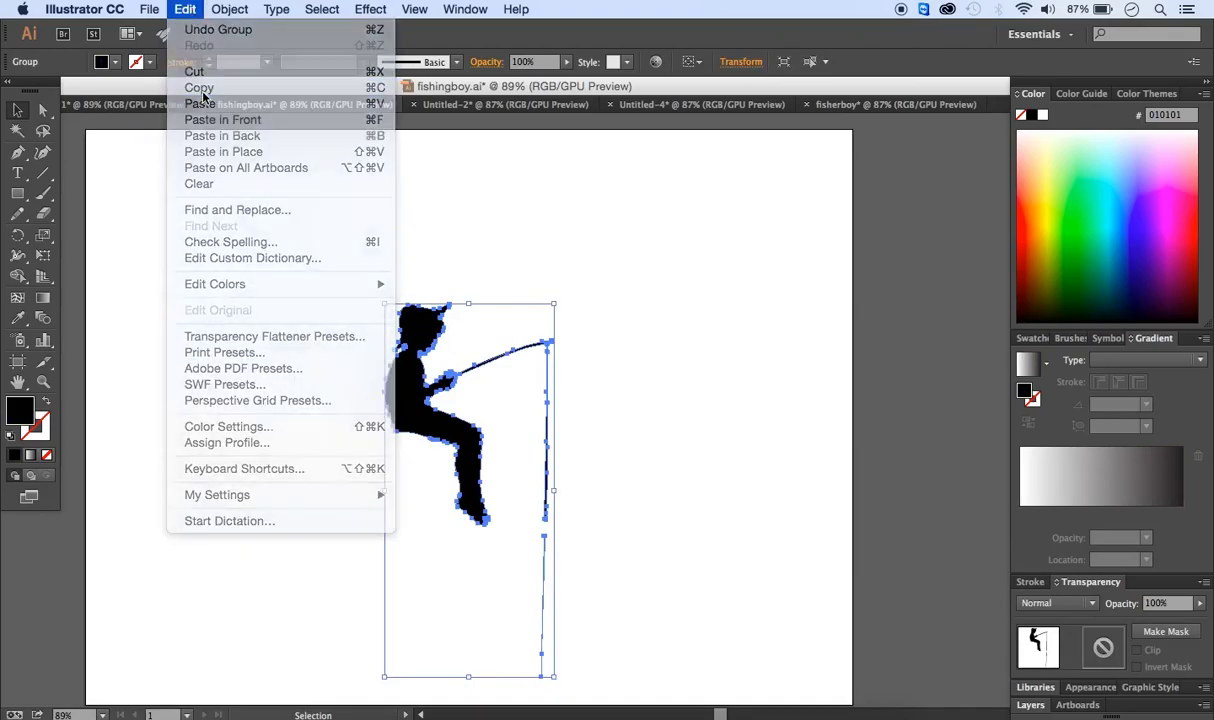
click(895, 104)
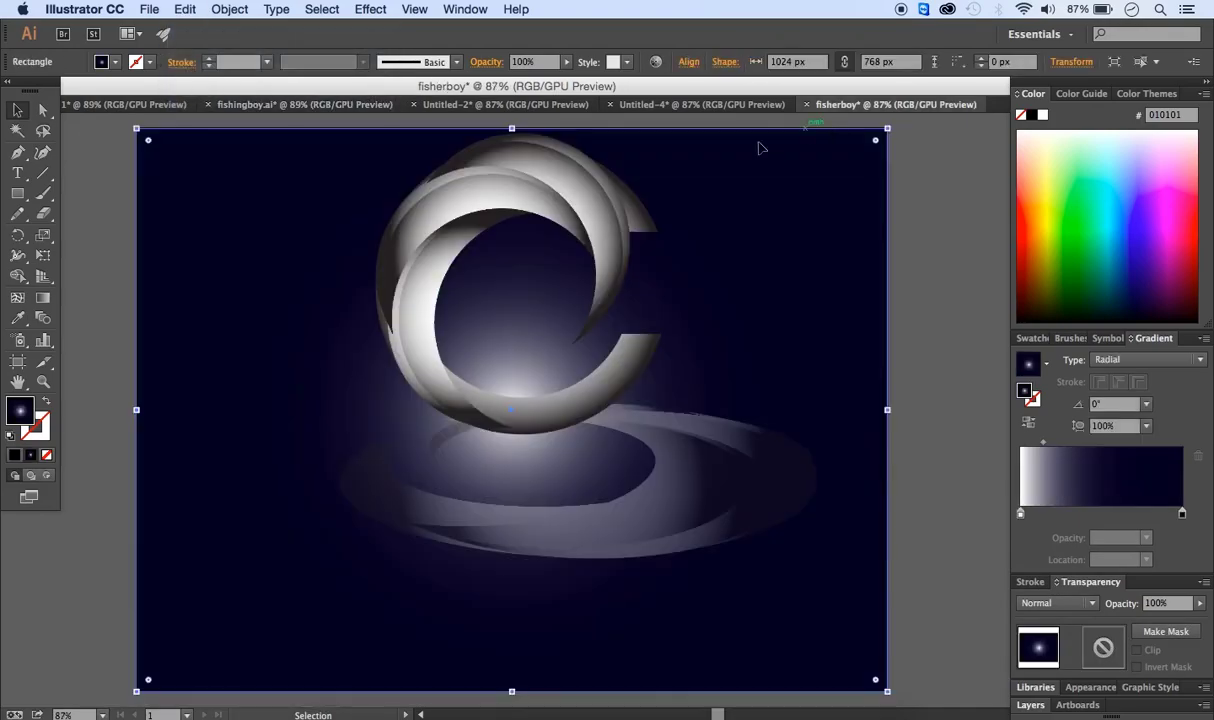
click(186, 10)
click(205, 100)
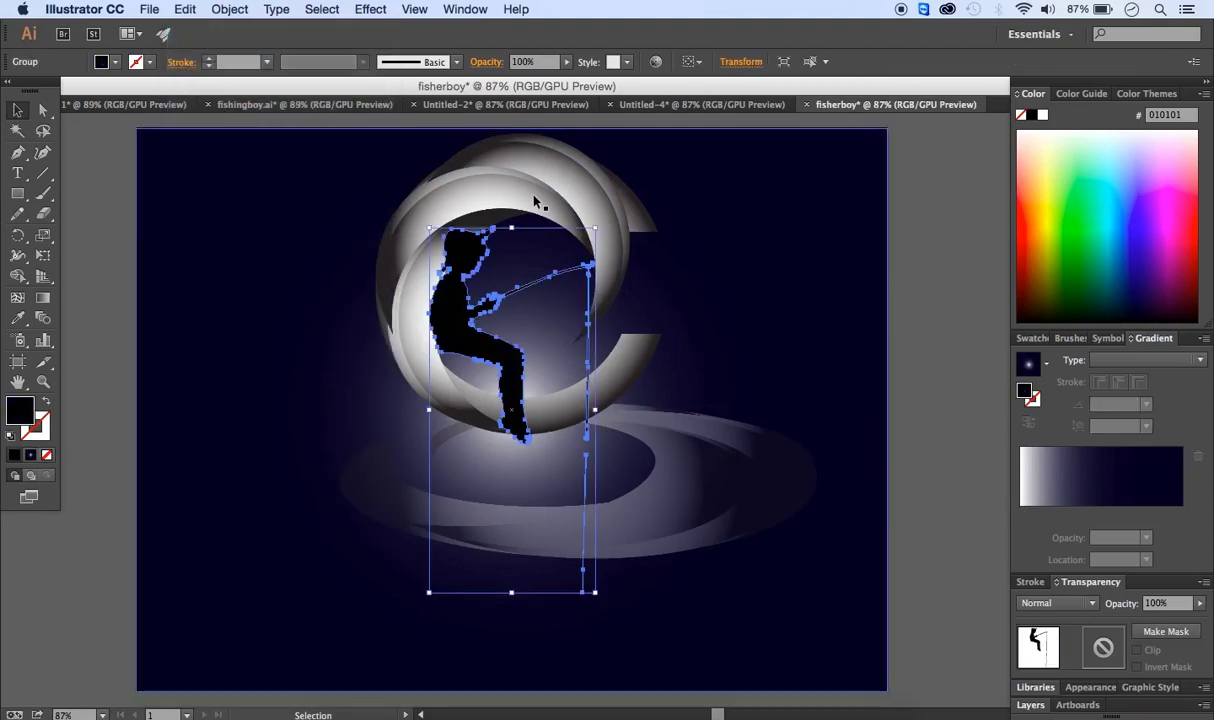
Step: Fill the pasted boy silhouette with white and seat him on the ring's lower open end, facing outward
double_click(22, 410)
drag(727, 288, 713, 249)
click(1126, 263)
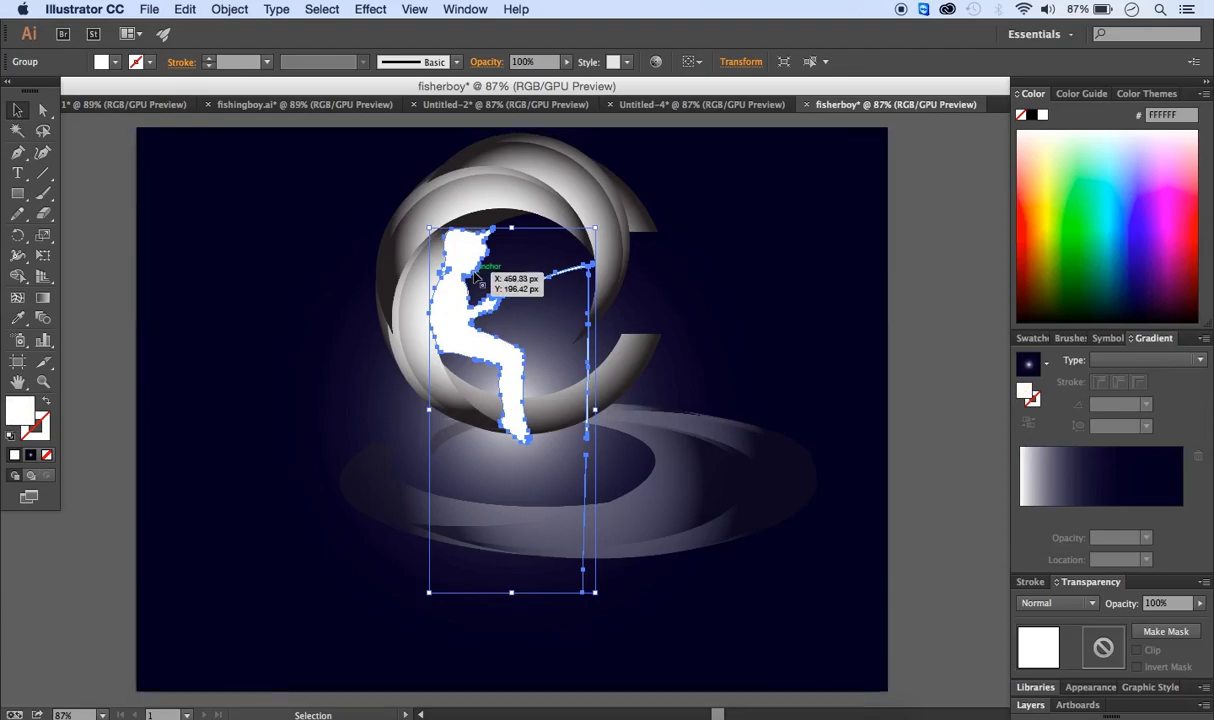
drag(476, 272, 657, 258)
click(876, 368)
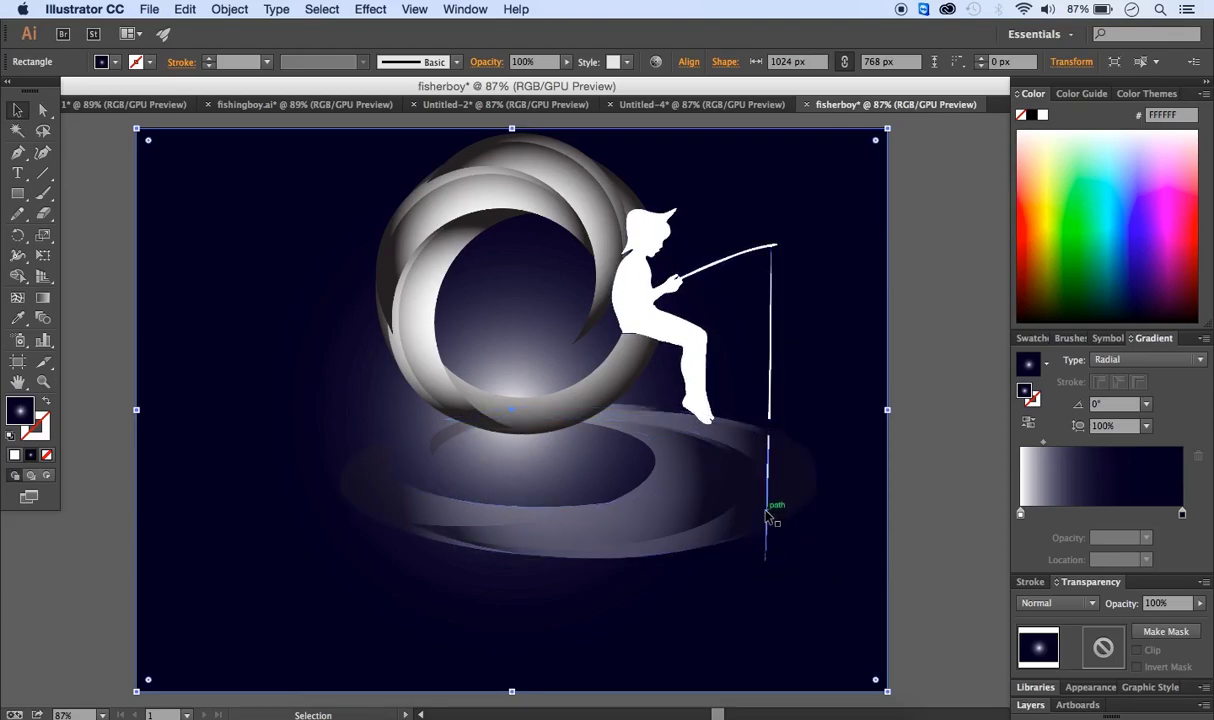
Step: Erase the lowest part of the fishing line so it ends within the ring's reflection
click(614, 268)
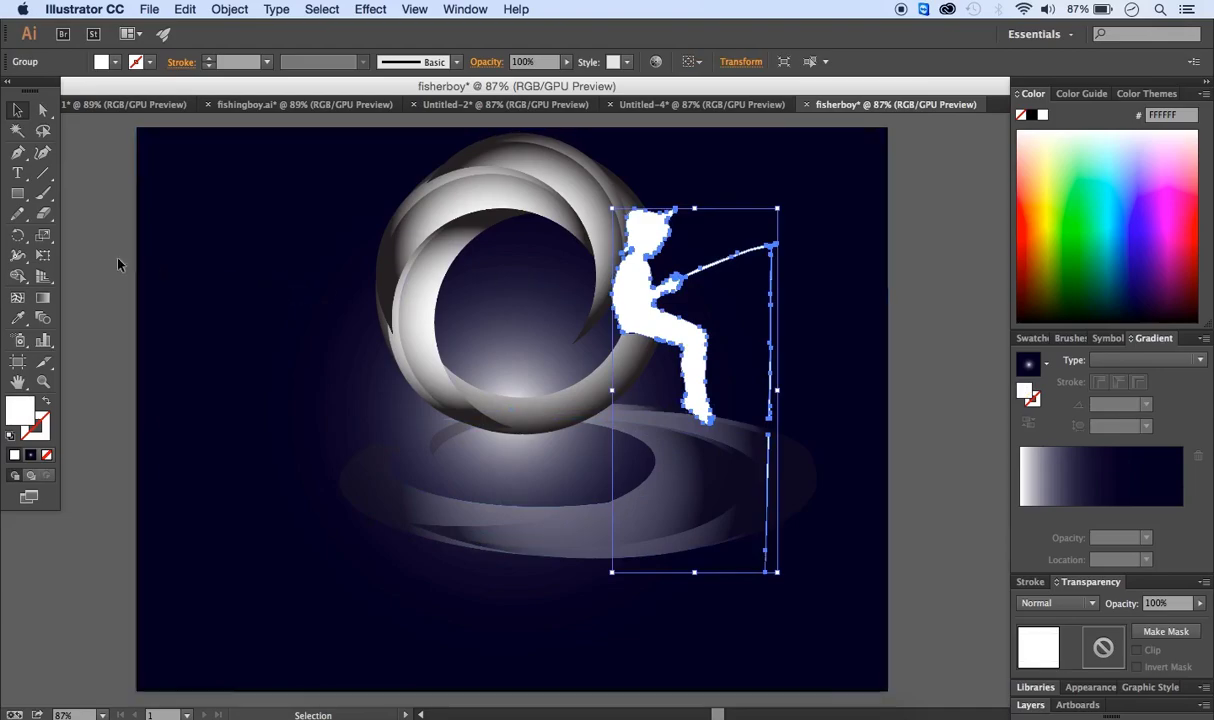
click(43, 215)
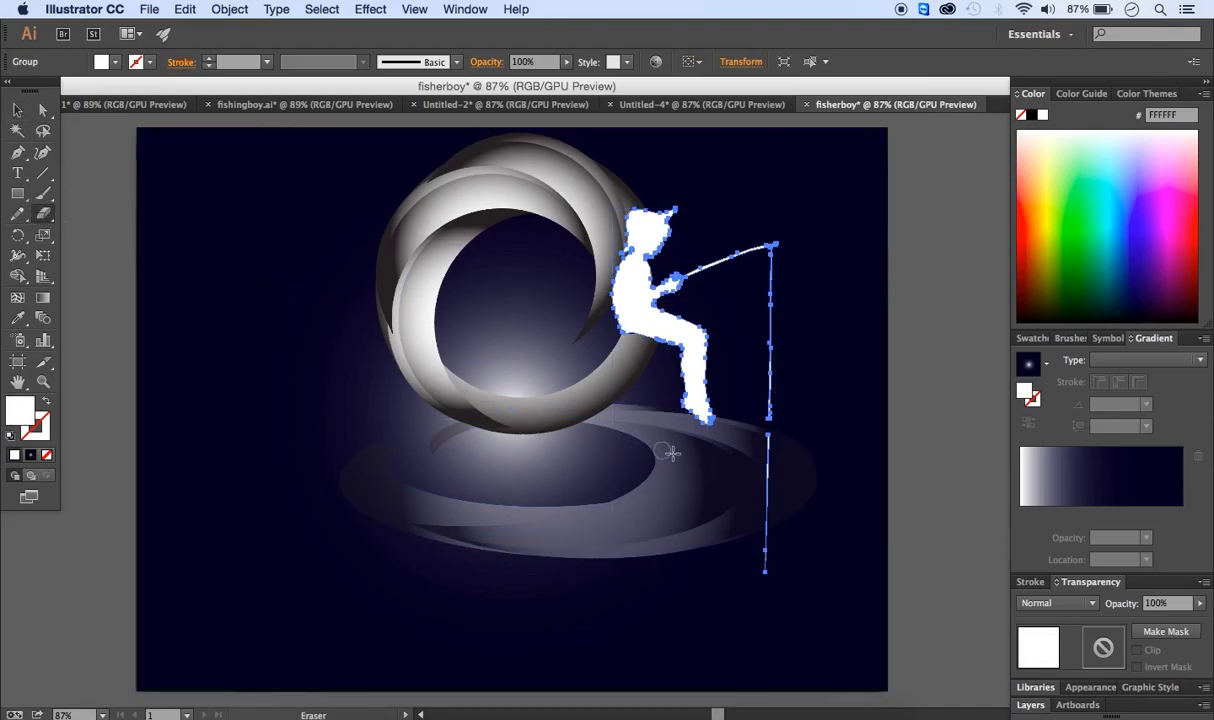
drag(766, 581, 766, 513)
click(18, 110)
click(162, 184)
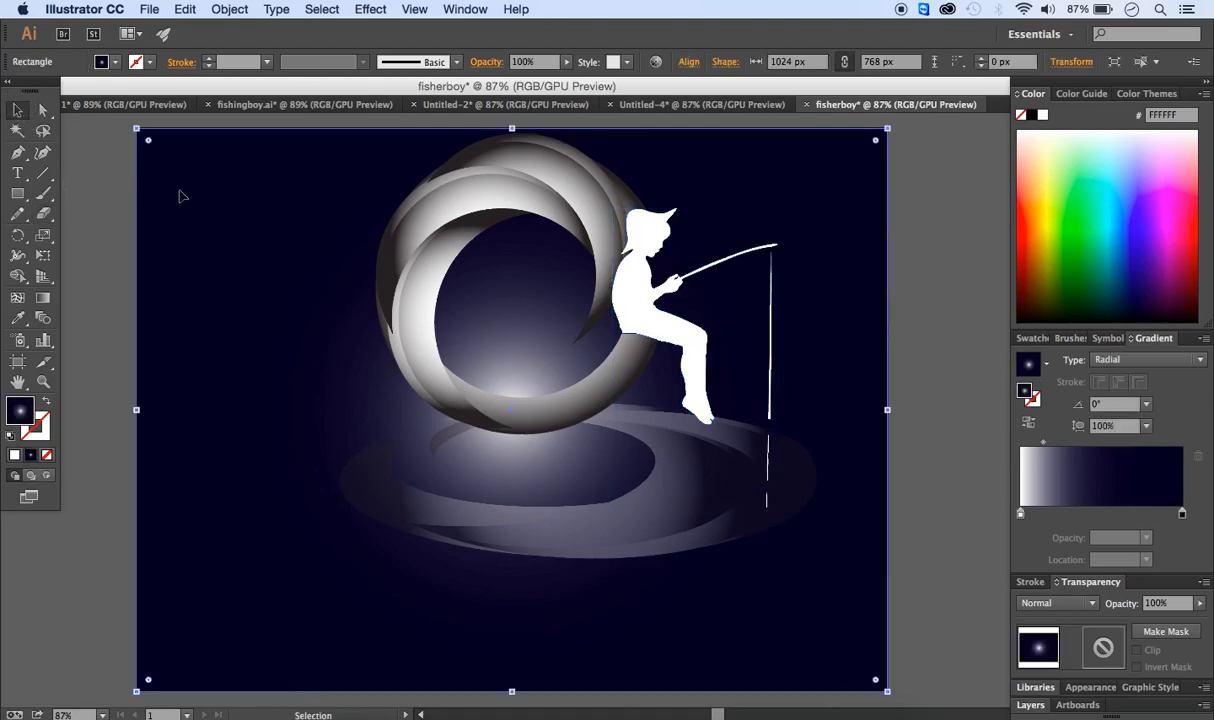
Step: Draw a small circle at the lower end of the fishing line and fill it with white
drag(667, 538, 695, 543)
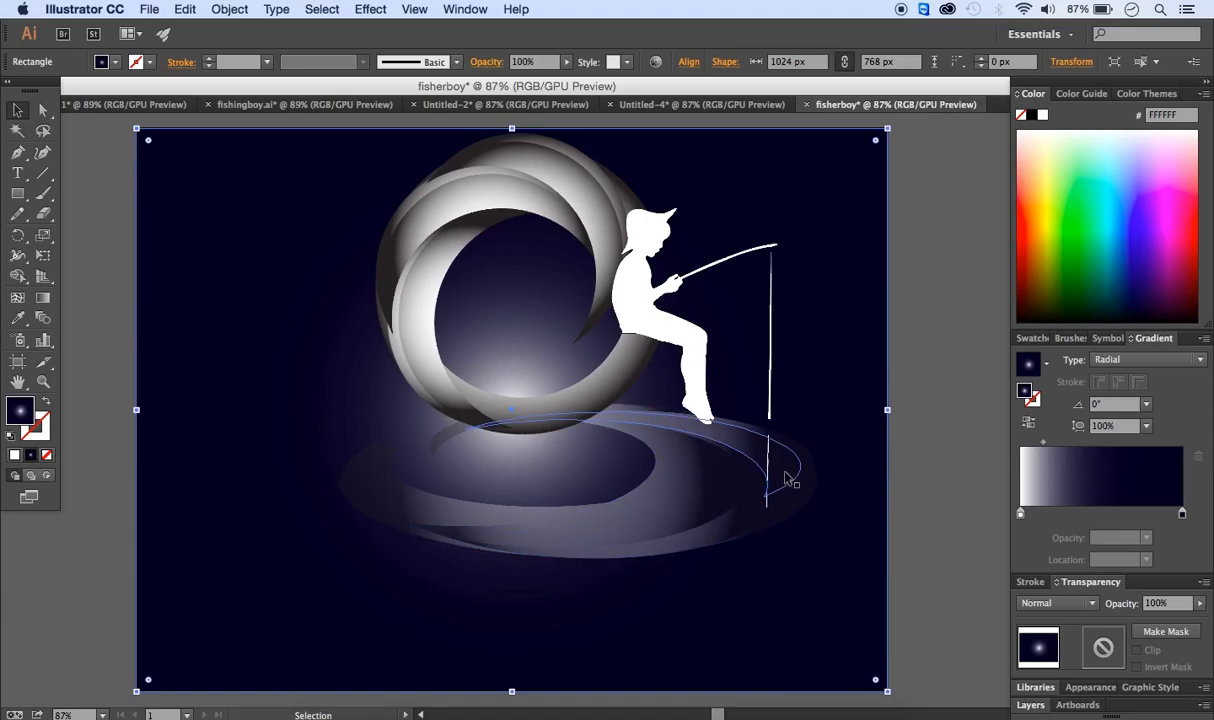
drag(18, 193, 75, 233)
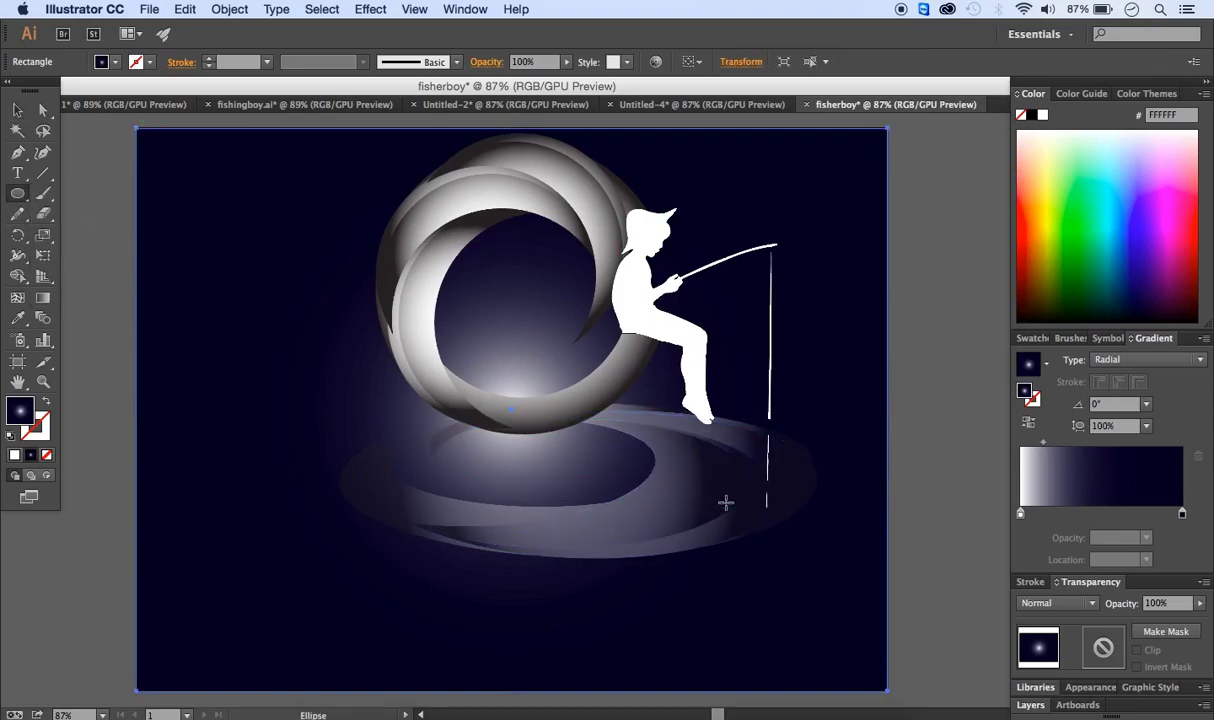
drag(758, 498, 774, 512)
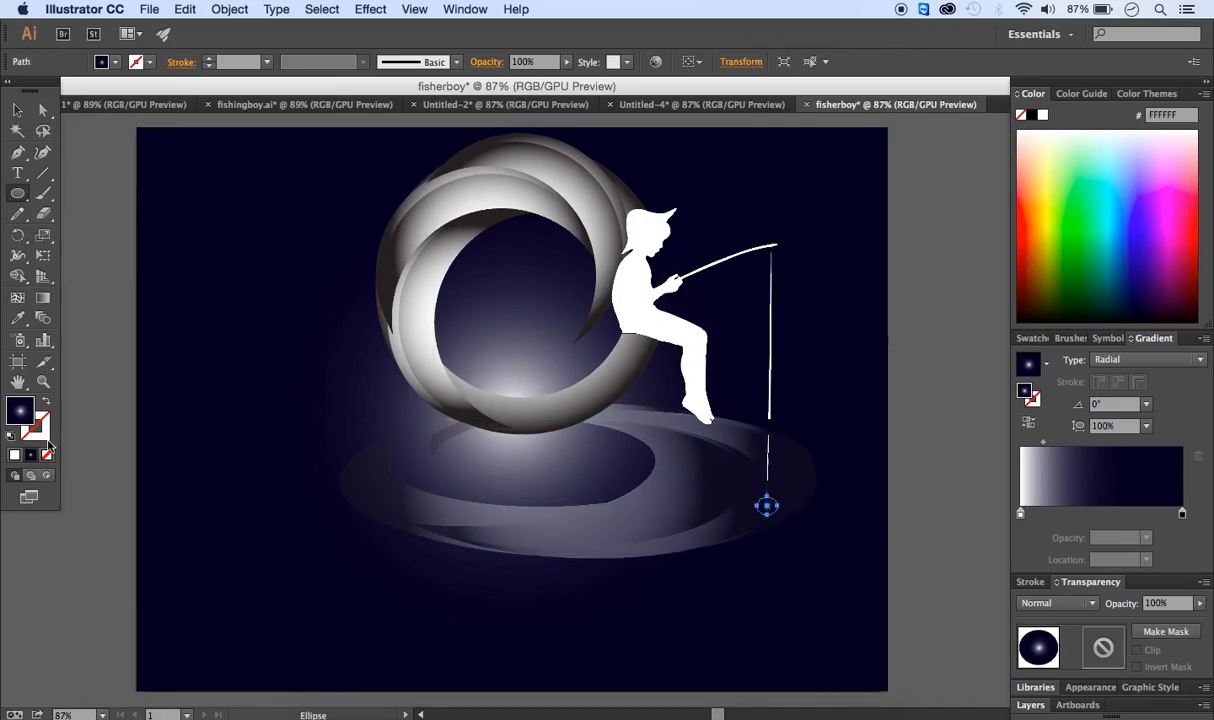
double_click(24, 414)
drag(736, 345, 726, 244)
click(1129, 263)
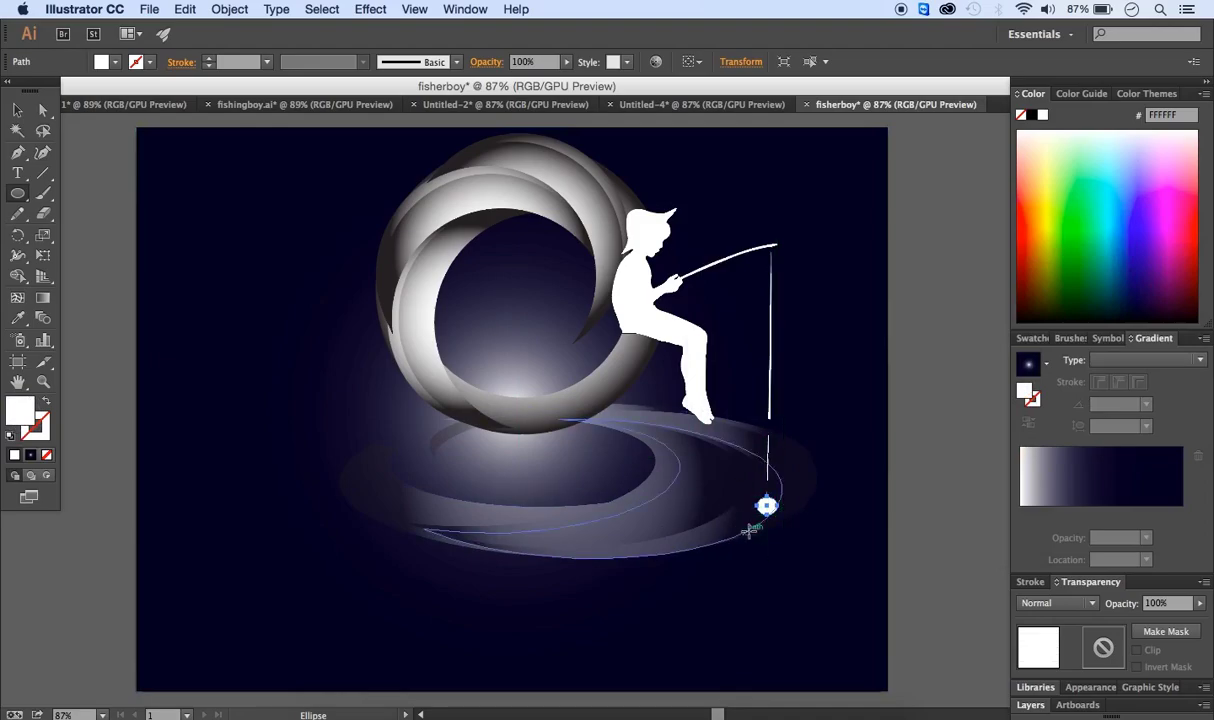
Step: Apply a Gaussian Blur with a 1.6 pixel radius to the white circle and deselect it
click(368, 9)
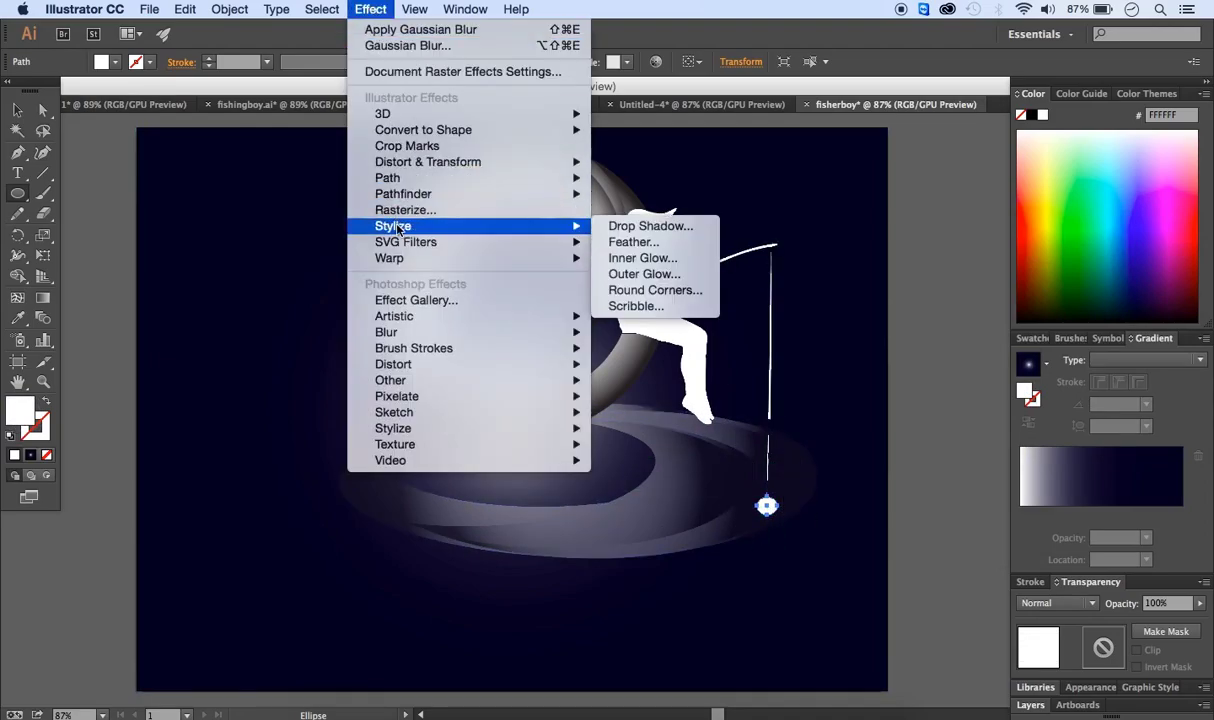
mouse_move(413, 337)
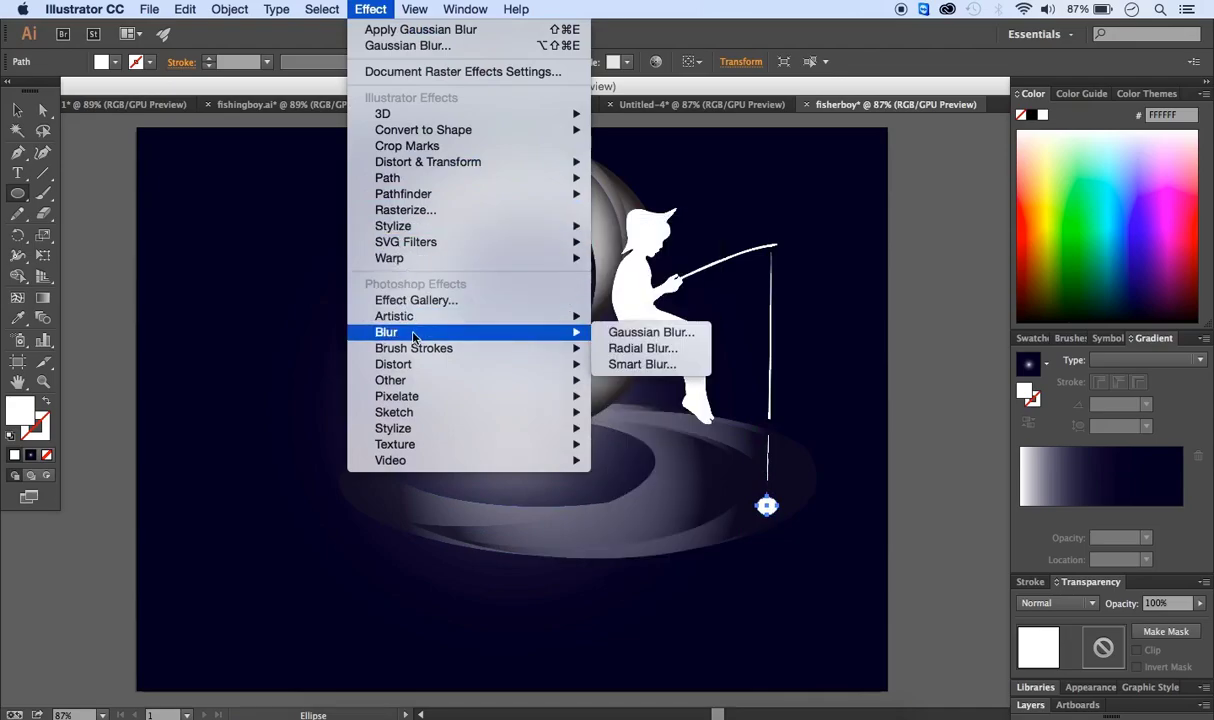
click(645, 332)
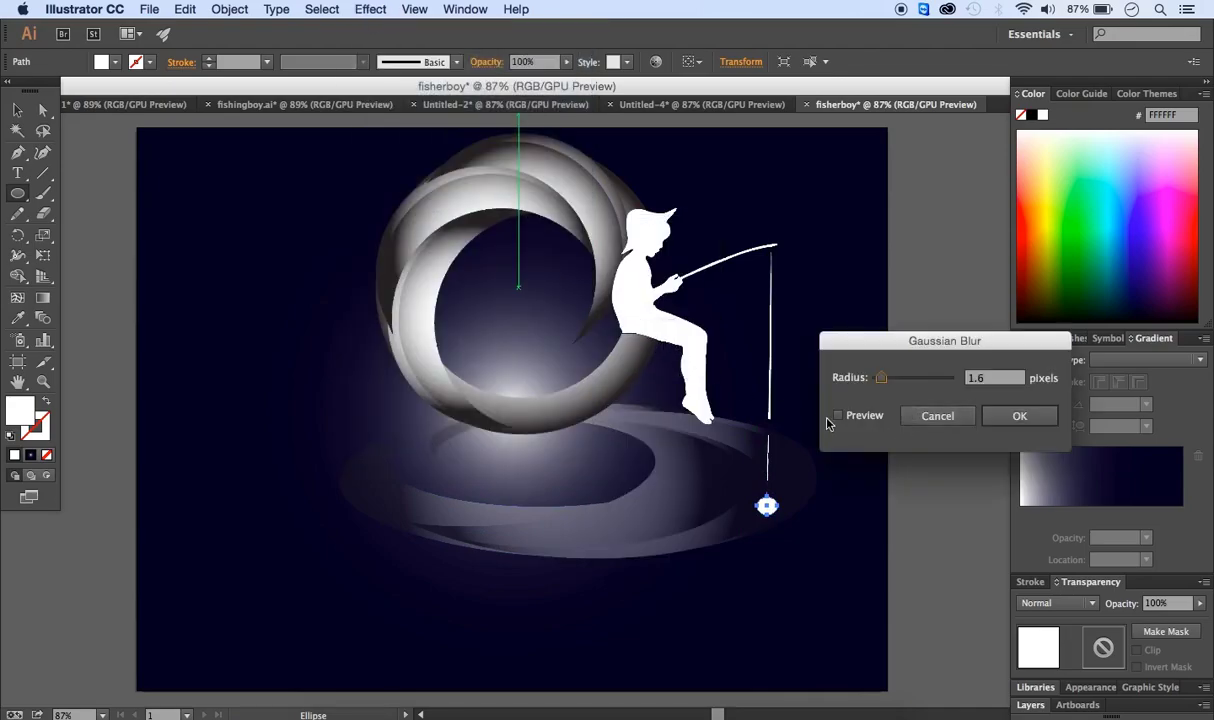
click(1025, 418)
key(v)
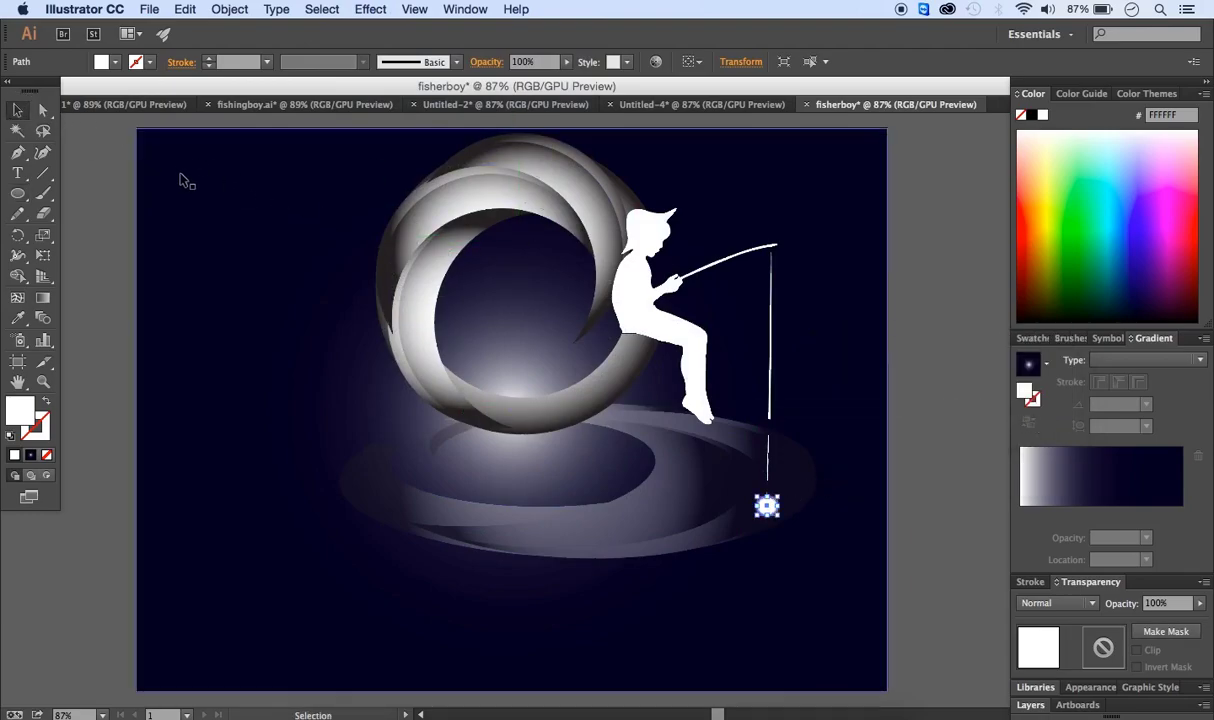
click(182, 180)
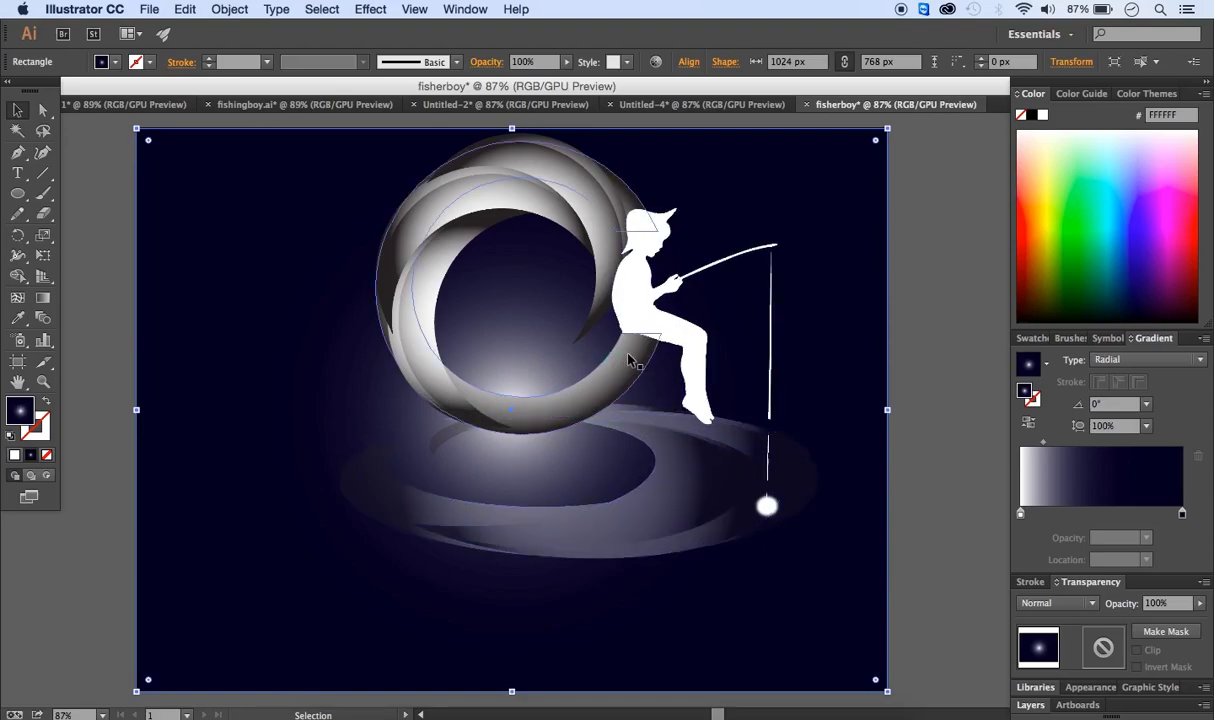
Step: Prepare the Paintbrush with nothing selected, no stroke and a near-white FCFCFC fill
click(45, 196)
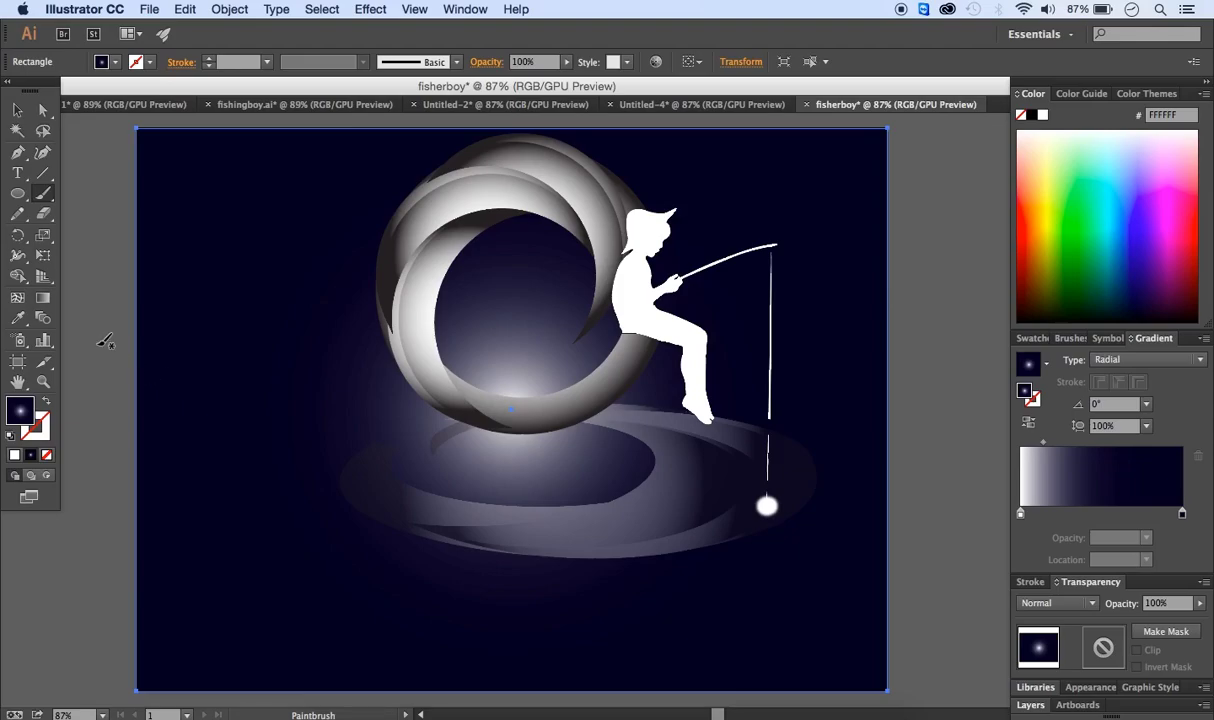
click(100, 338)
click(46, 420)
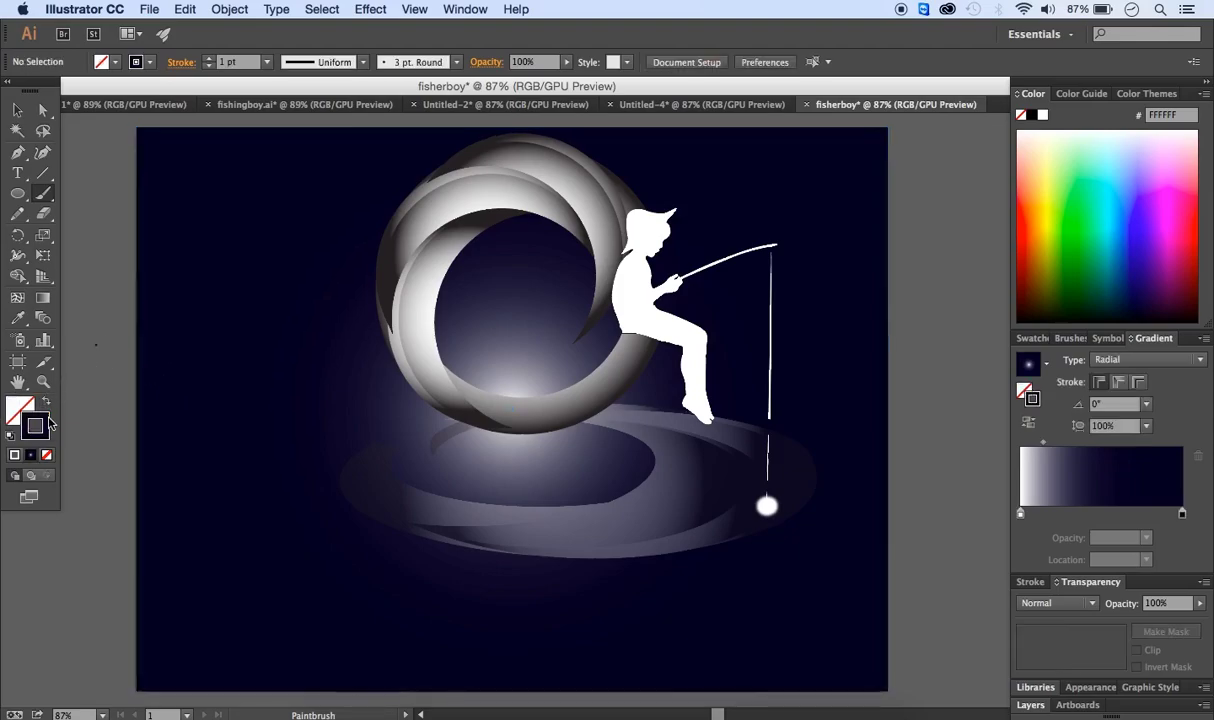
click(47, 455)
double_click(20, 410)
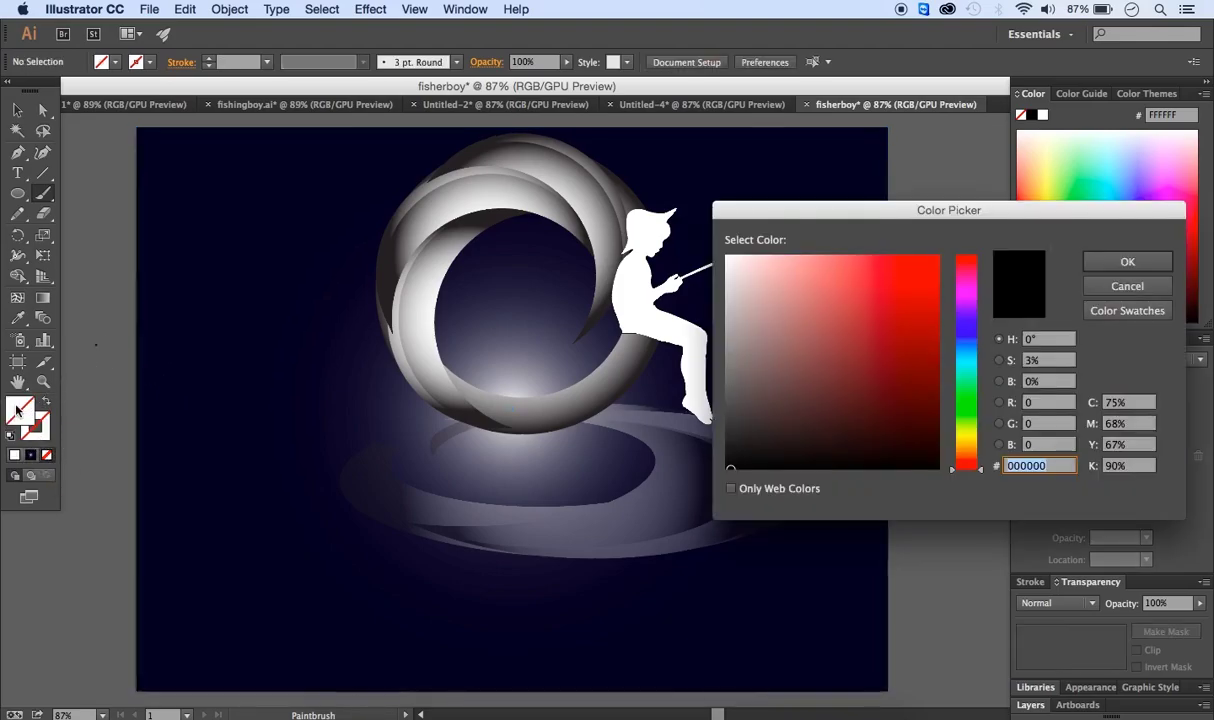
click(728, 258)
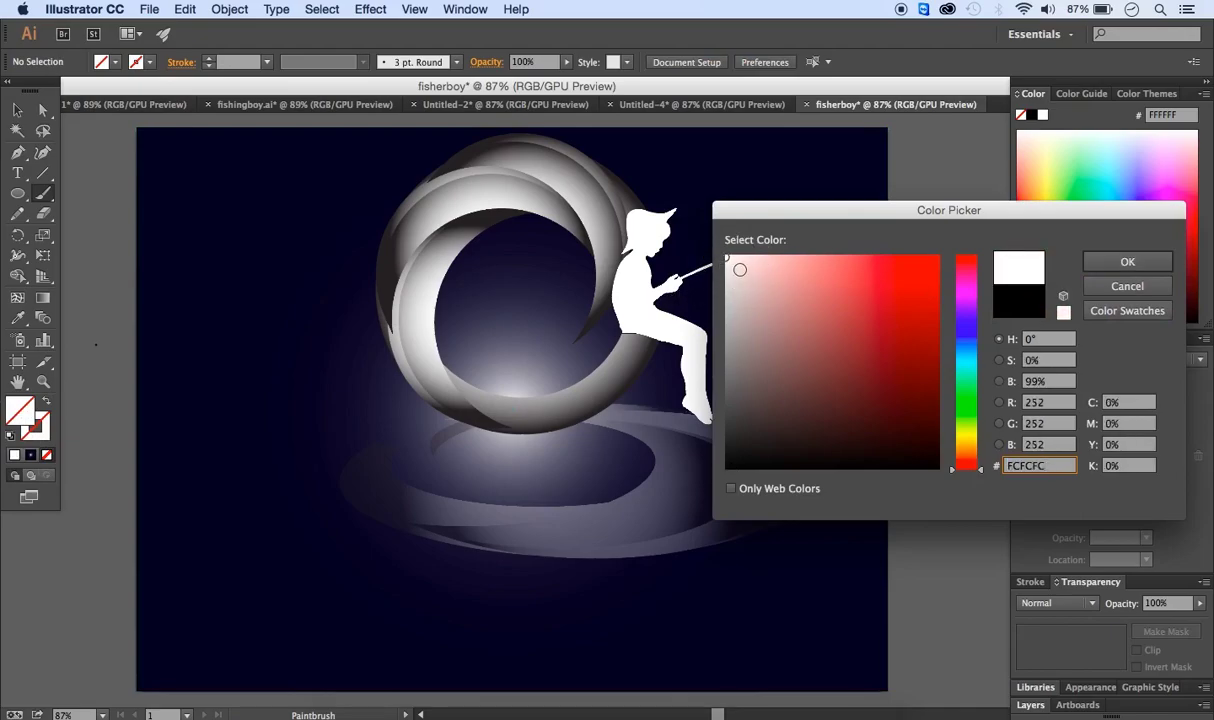
key(Return)
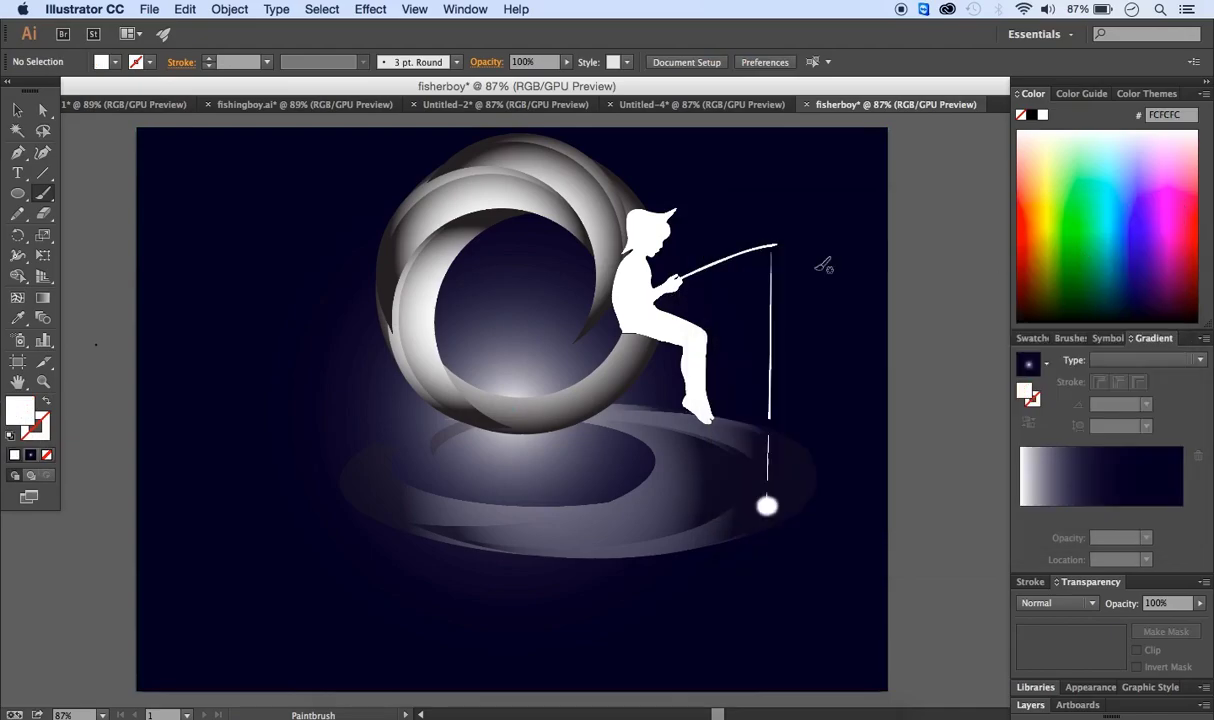
Step: Paint small white star dots scattered across the dark sky on both sides of the ring and around the boy
click(169, 156)
click(249, 171)
click(204, 232)
click(196, 176)
click(174, 219)
click(291, 238)
click(334, 185)
click(282, 203)
click(614, 147)
click(677, 170)
click(729, 194)
click(799, 155)
click(826, 222)
click(776, 201)
click(828, 153)
click(857, 292)
click(840, 269)
click(804, 262)
click(818, 297)
click(823, 407)
click(803, 399)
click(737, 300)
click(741, 380)
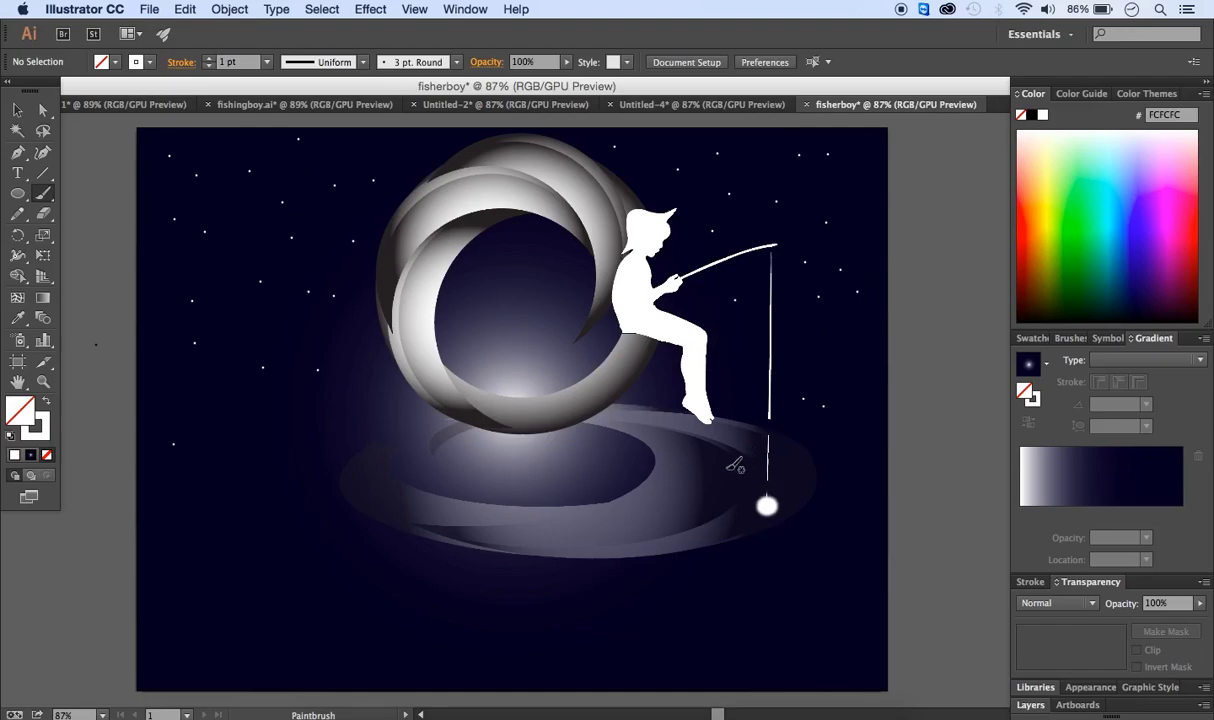